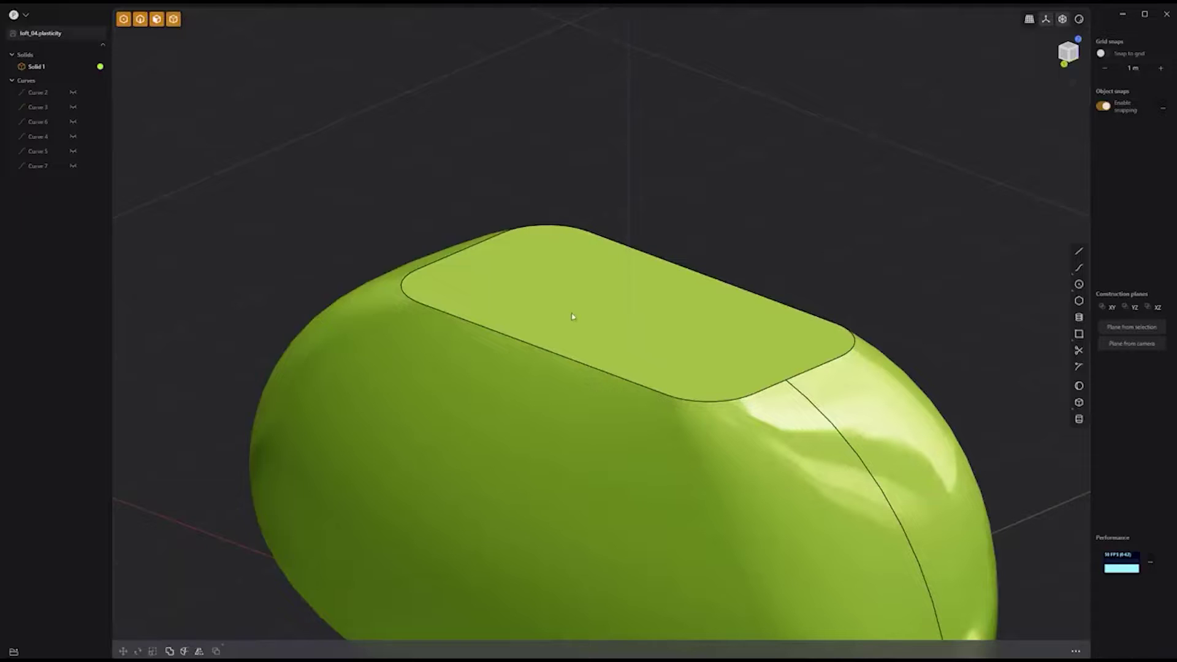
# - Extrude the green body's rounded top face upward as a new body about 1.67 m tall
pyautogui.press('e')
pyautogui.moveTo(627, 258); pyautogui.dragTo(641, 109)
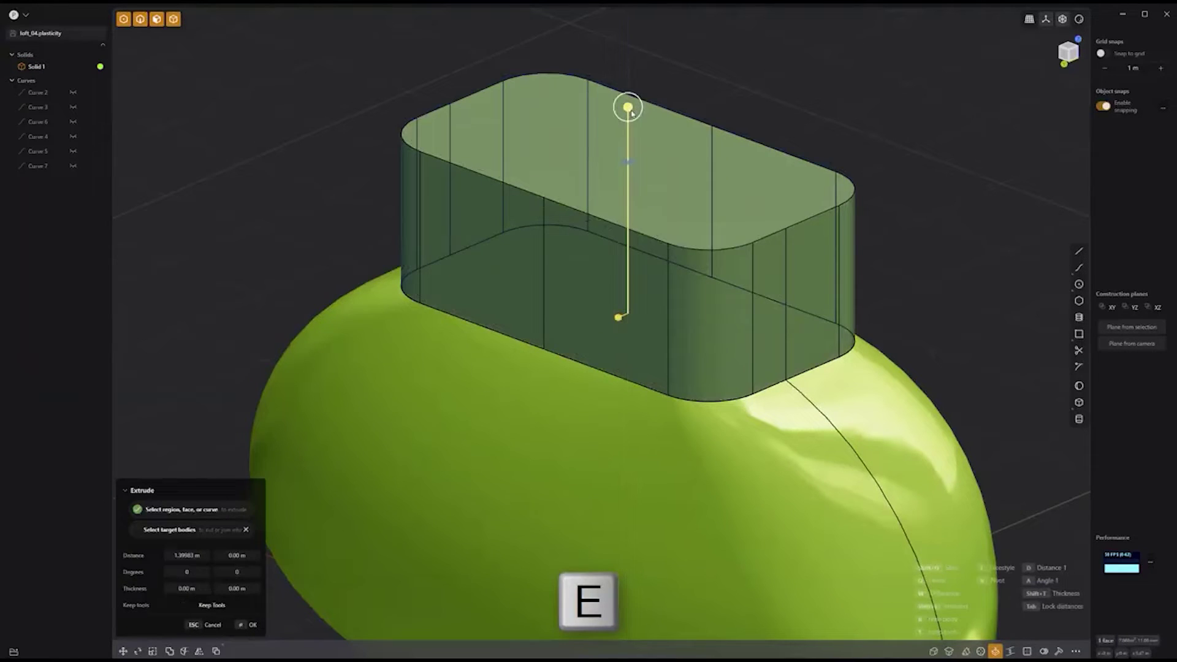
pyautogui.press('b')
pyautogui.moveTo(630, 112); pyautogui.dragTo(628, 75)
pyautogui.press('Return')
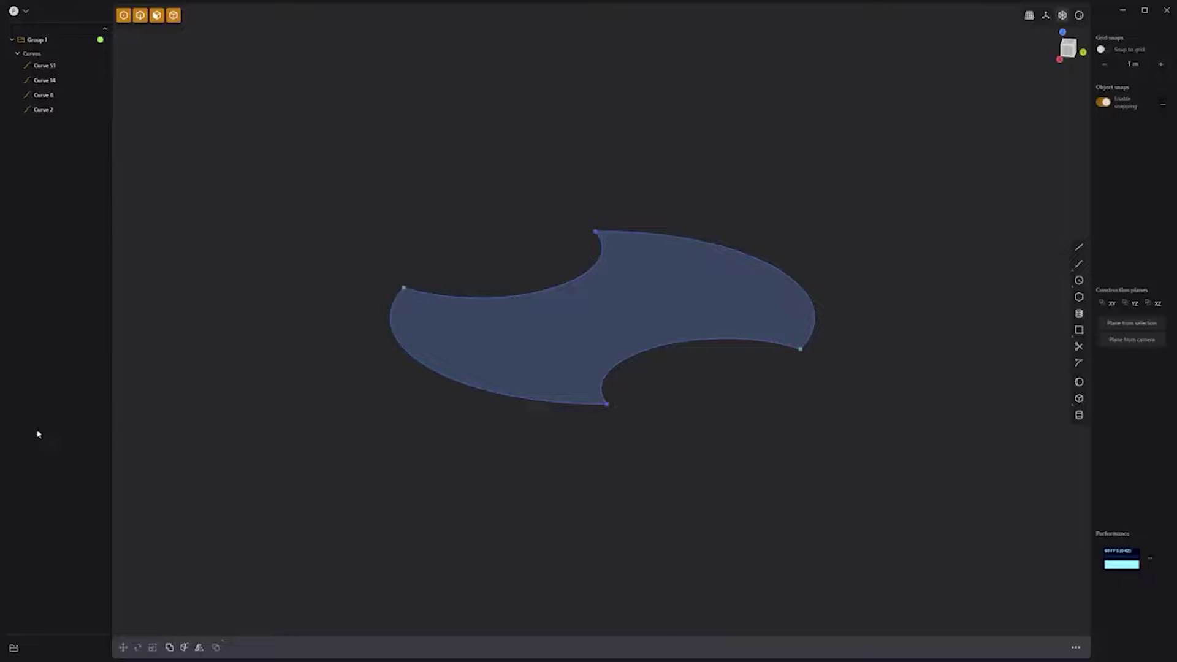
# - Extrude the curved blue region into a thin-walled hollow body about 0.94 m tall
pyautogui.click(552, 339)
pyautogui.press('x')
pyautogui.moveTo(553, 282); pyautogui.dragTo(552, 222)
pyautogui.press('Tab')
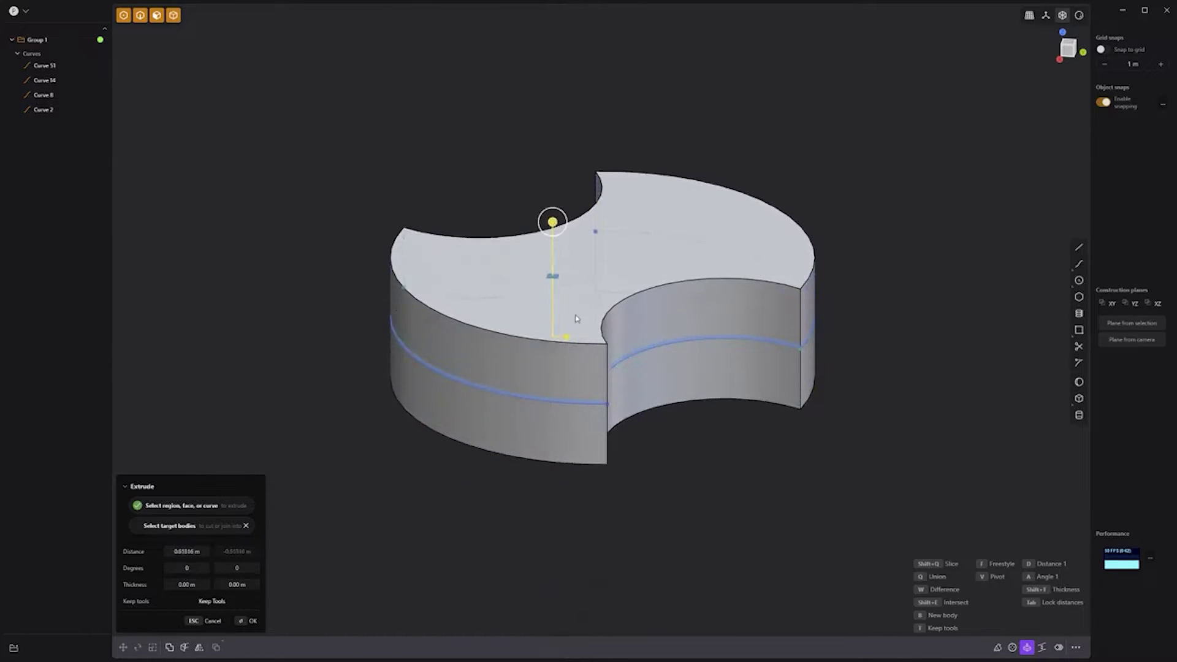
pyautogui.moveTo(570, 341); pyautogui.dragTo(513, 345)
pyautogui.press('Tab')
pyautogui.moveTo(556, 223)
pyautogui.mouseDown()
pyautogui.moveTo(552, 144)
pyautogui.moveTo(552, 232)
pyautogui.mouseUp()
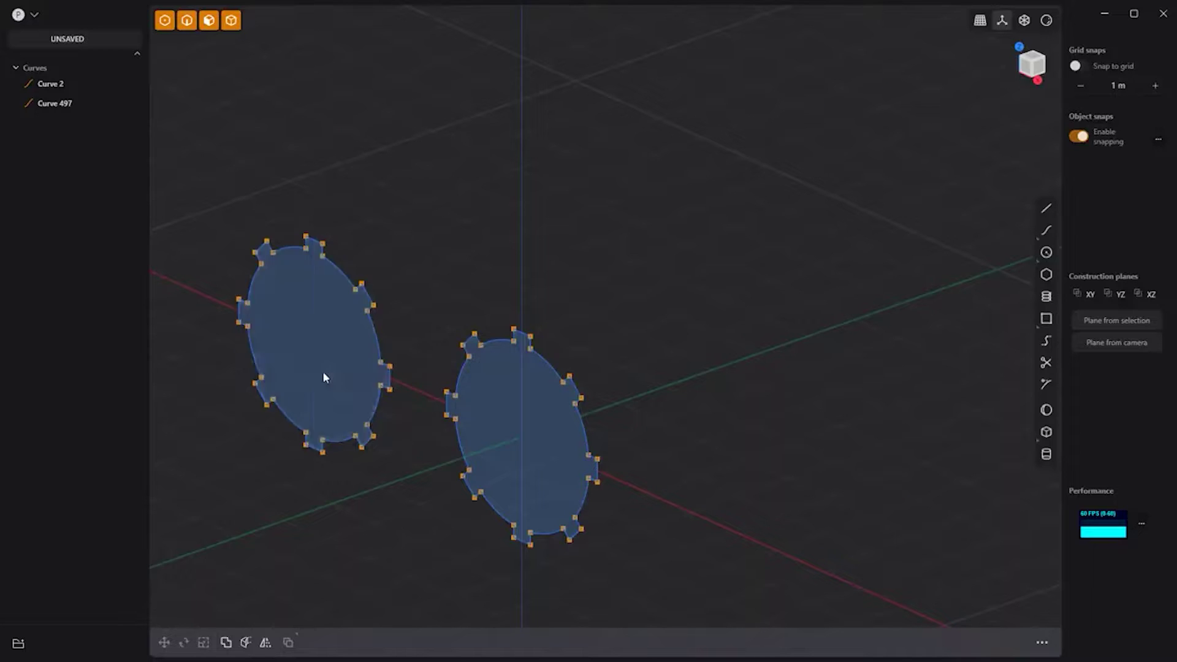
# - Extrude the left gear profile into a fluted solid
pyautogui.press('e')
pyautogui.moveTo(276, 387); pyautogui.dragTo(748, 156)
pyautogui.click(749, 159)
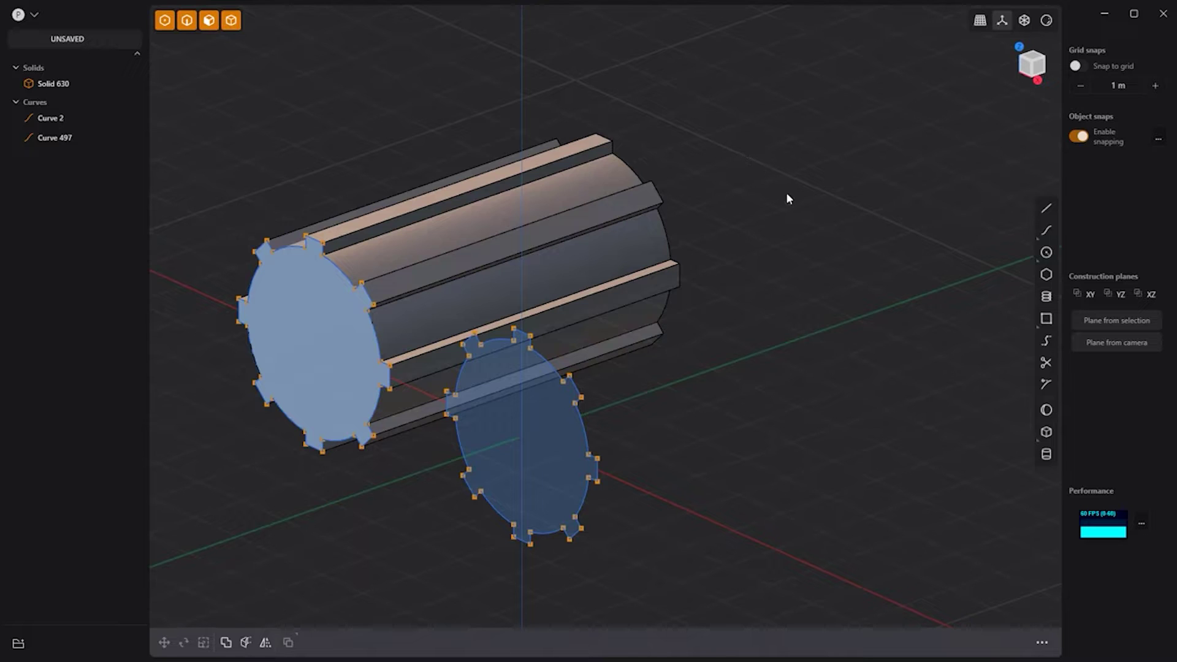
# - Draw a straight line from the right gear's centre along the Y axis
pyautogui.click(1045, 210)
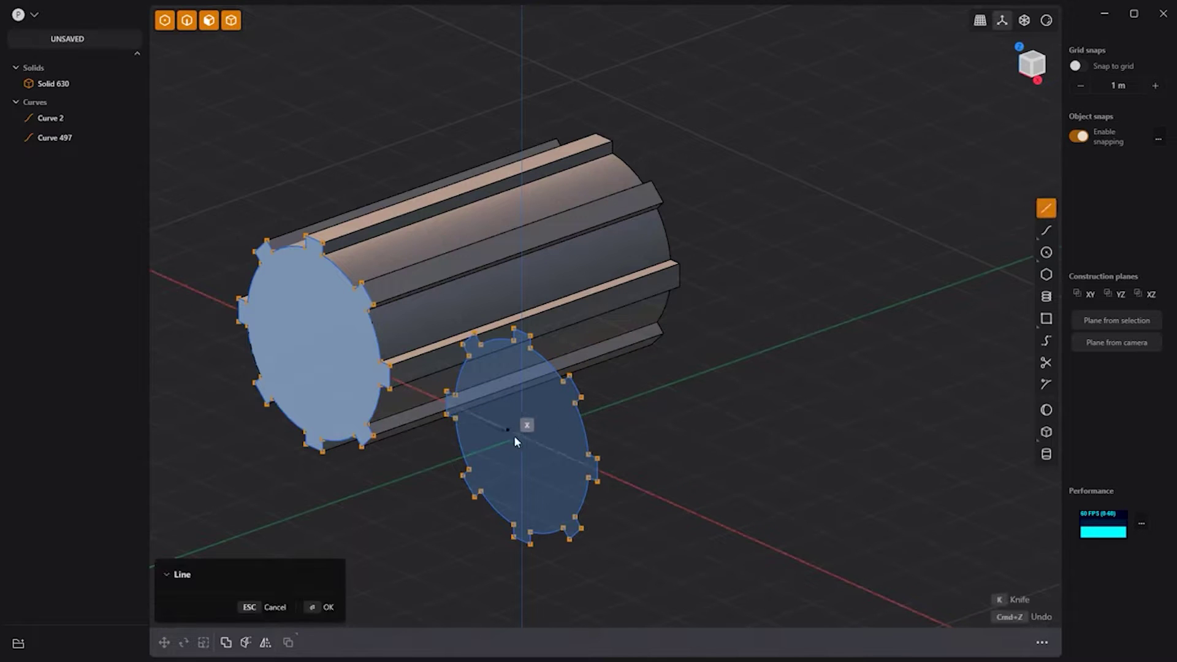
pyautogui.click(524, 436)
pyautogui.click(988, 272)
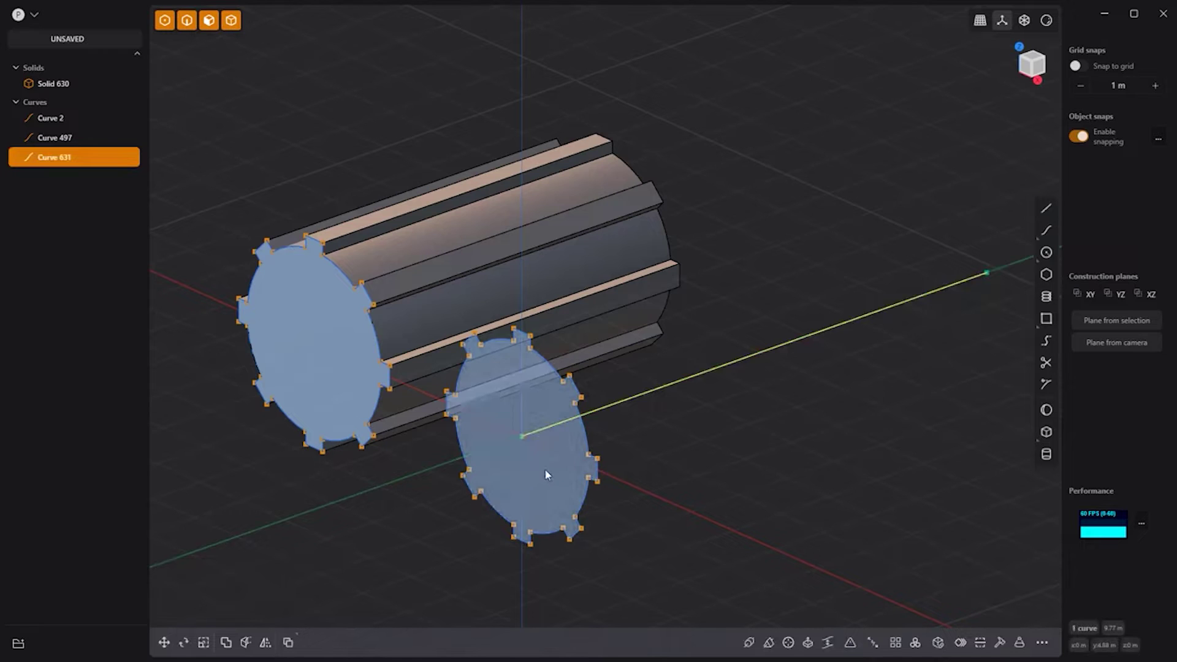
# - Sweep the right gear region along the new line with a twist of about 288 degrees
pyautogui.click(545, 468)
pyautogui.press('x')
pyautogui.click(938, 643)
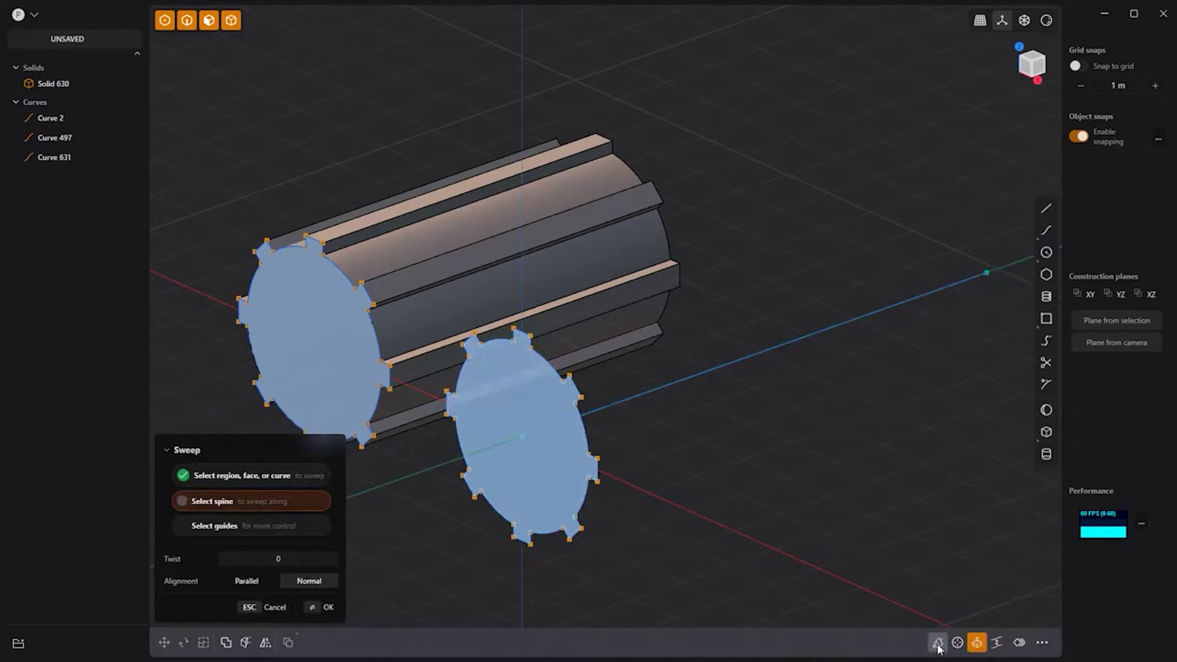
pyautogui.click(774, 351)
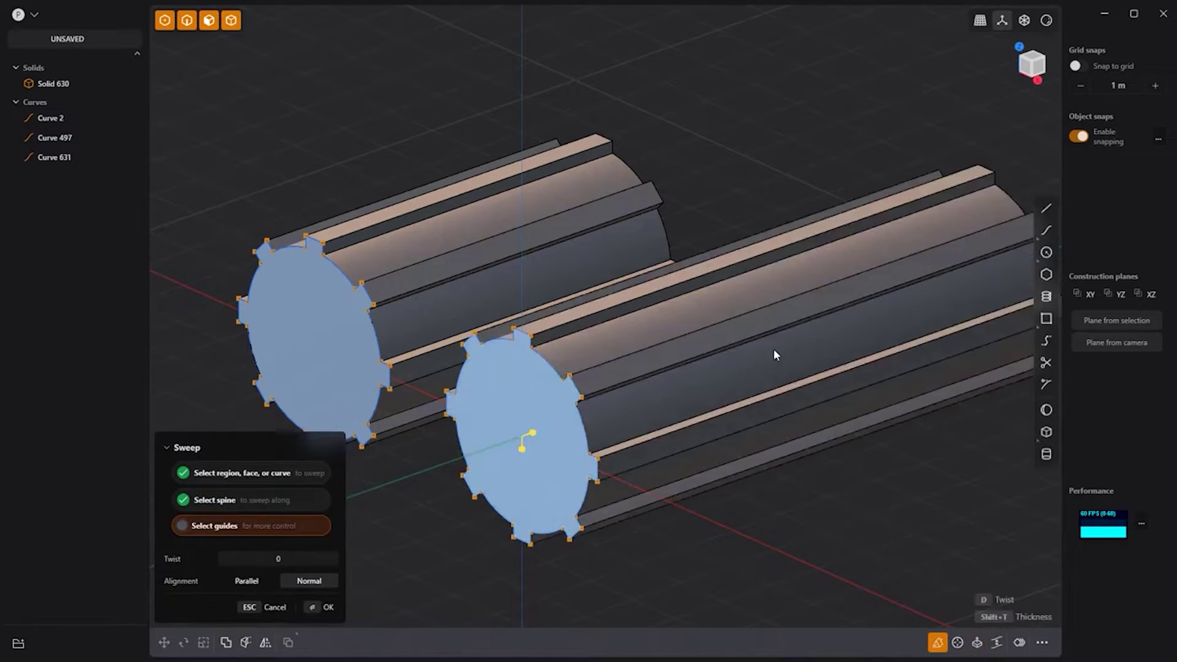
pyautogui.moveTo(293, 556); pyautogui.dragTo(368, 557)
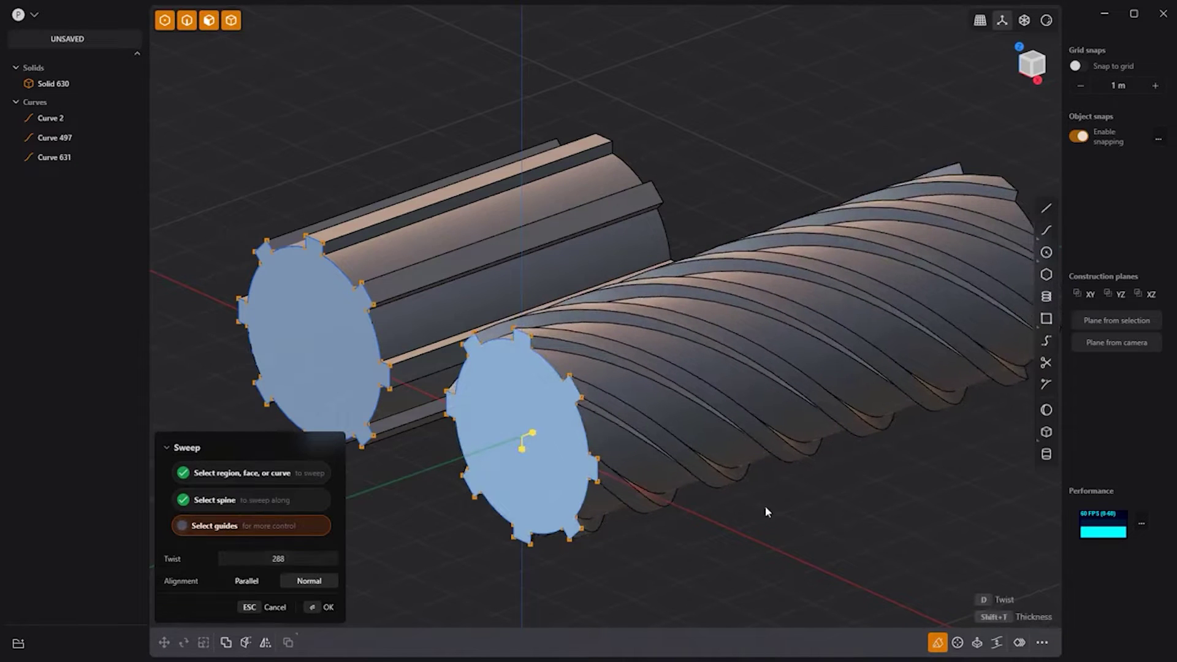
pyautogui.press('Return')
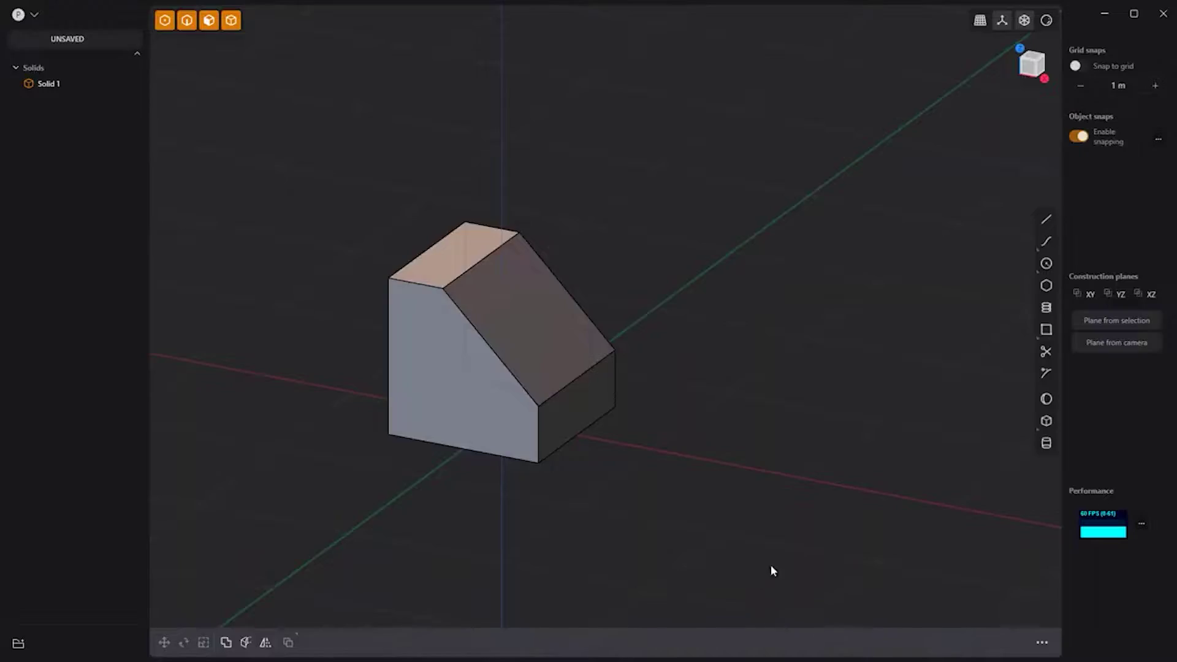
# - Extrude the block's sloped face horizontally in freestyle direction, viewed from the front
pyautogui.click(515, 321)
pyautogui.press('e')
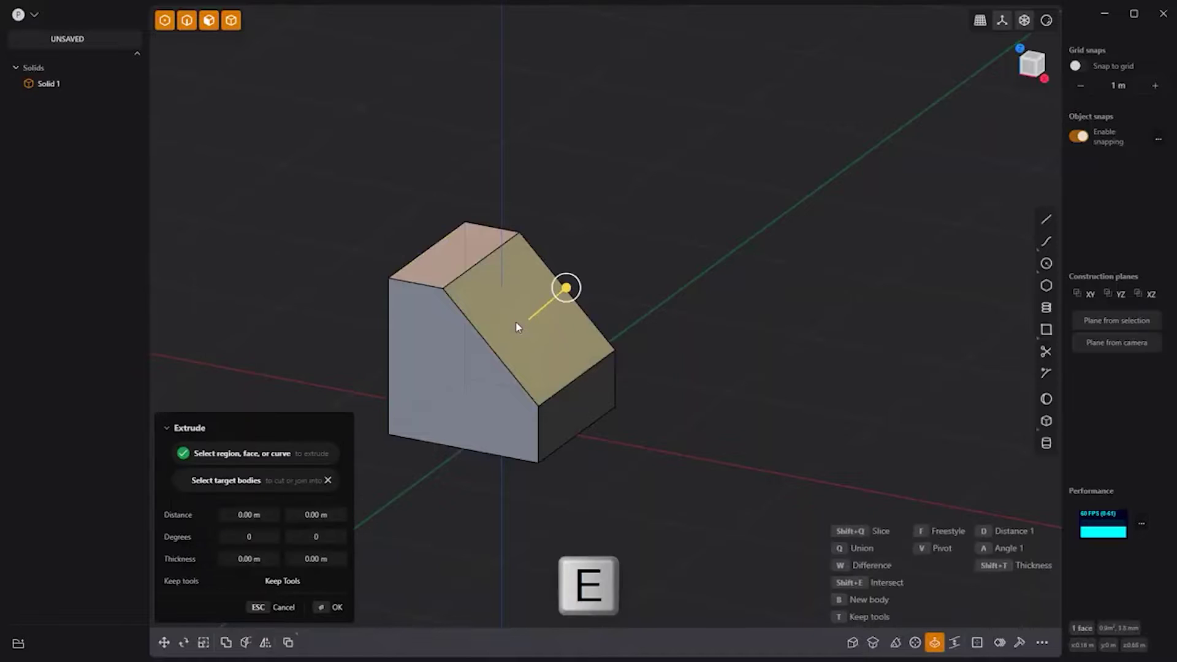
pyautogui.press('KP_1')
pyautogui.moveTo(603, 257); pyautogui.dragTo(728, 149)
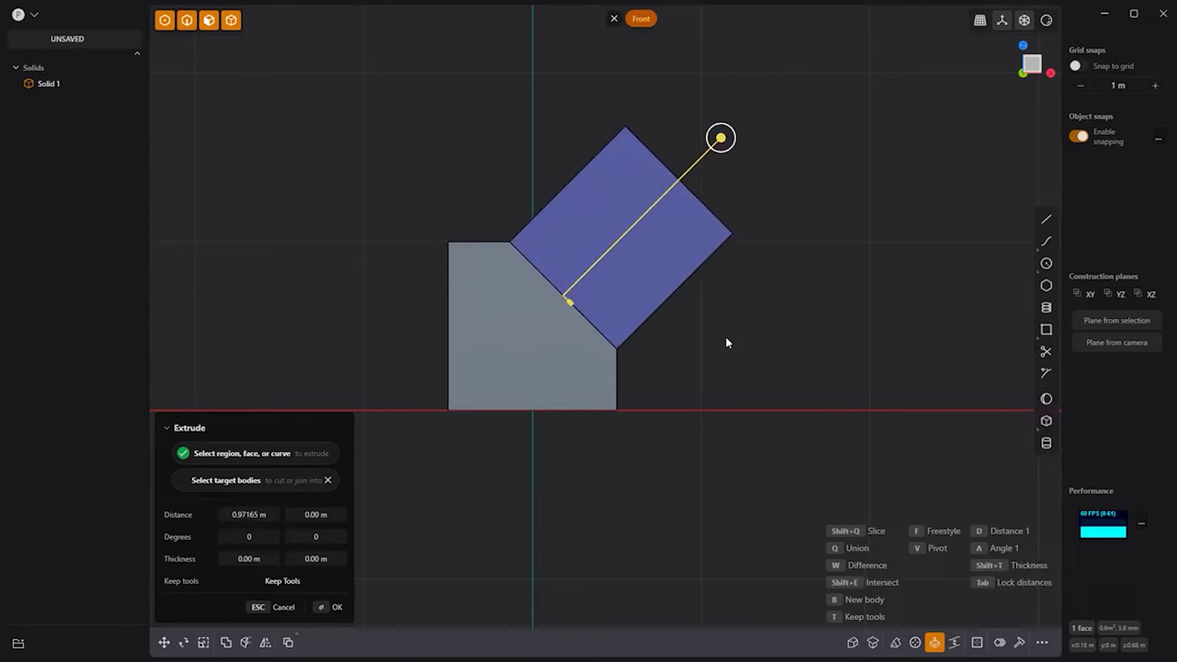
pyautogui.press('f')
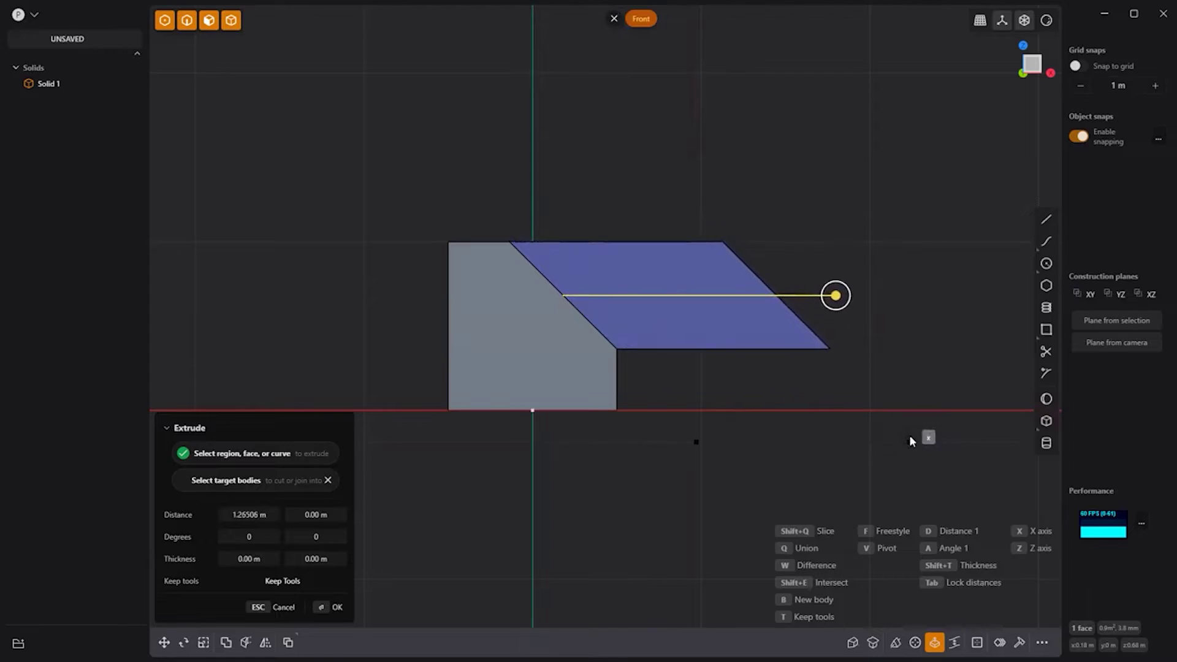
pyautogui.moveTo(878, 307); pyautogui.dragTo(834, 331, button='middle')
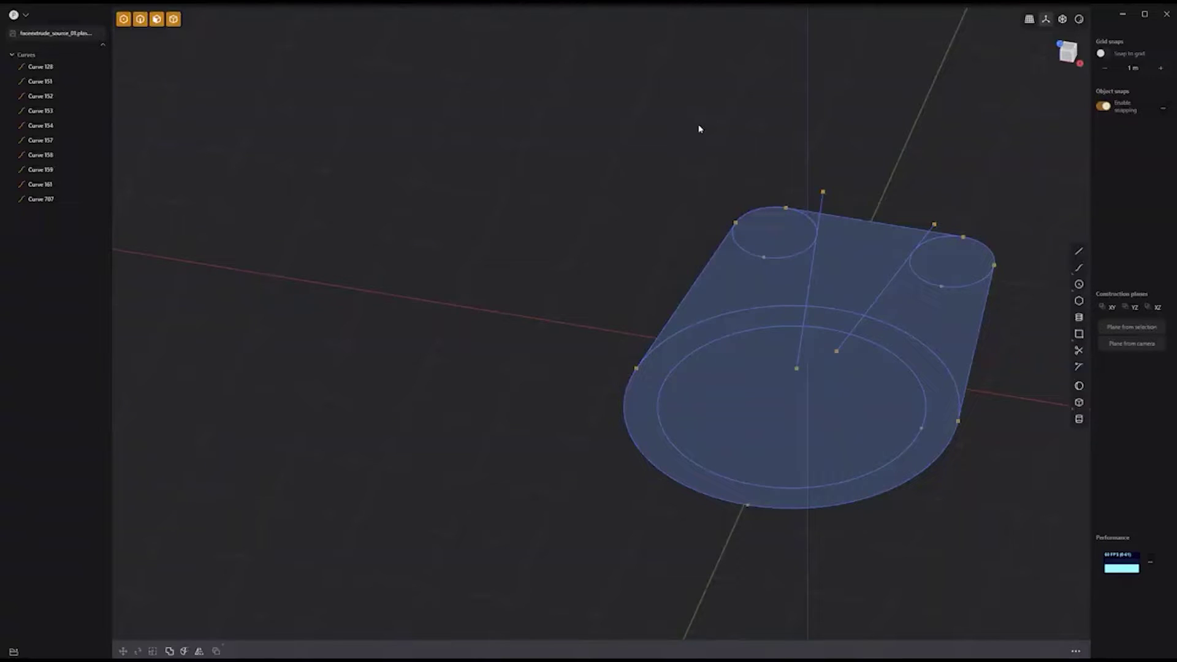
# - Duplicate the clip's outer outline and move the copy 2.55 m along negative X
pyautogui.click(781, 242)
pyautogui.press('e')
pyautogui.click(920, 325)
pyautogui.click(933, 361)
pyautogui.hotkey('shift', 'd')
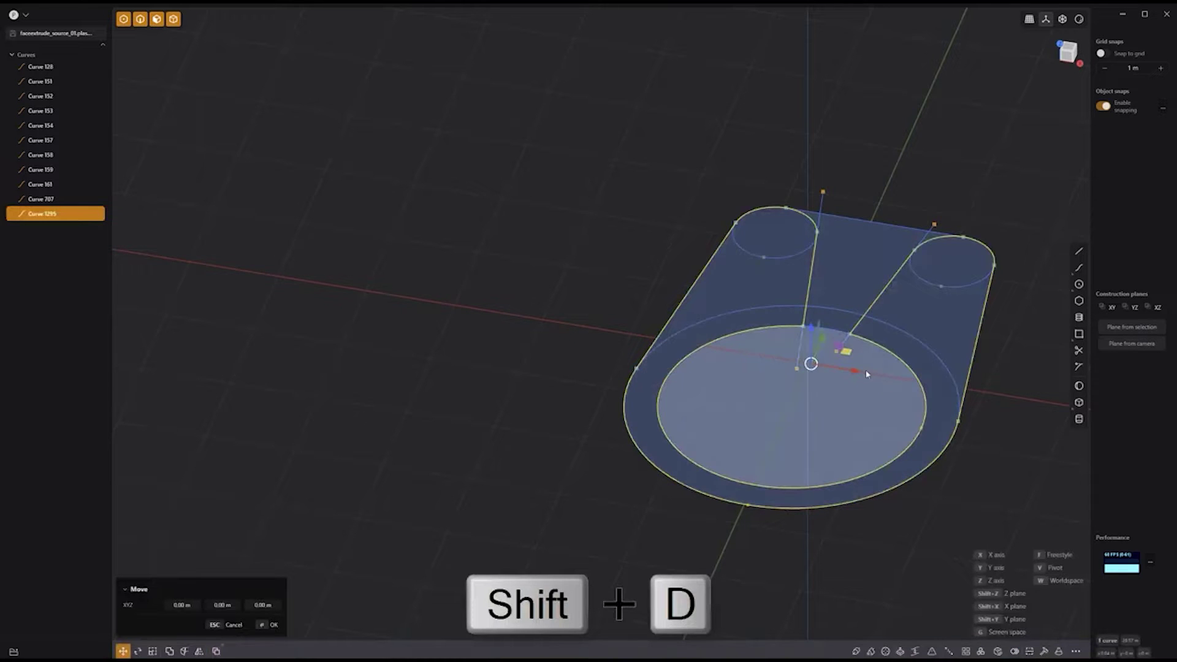
pyautogui.moveTo(843, 371); pyautogui.dragTo(452, 307)
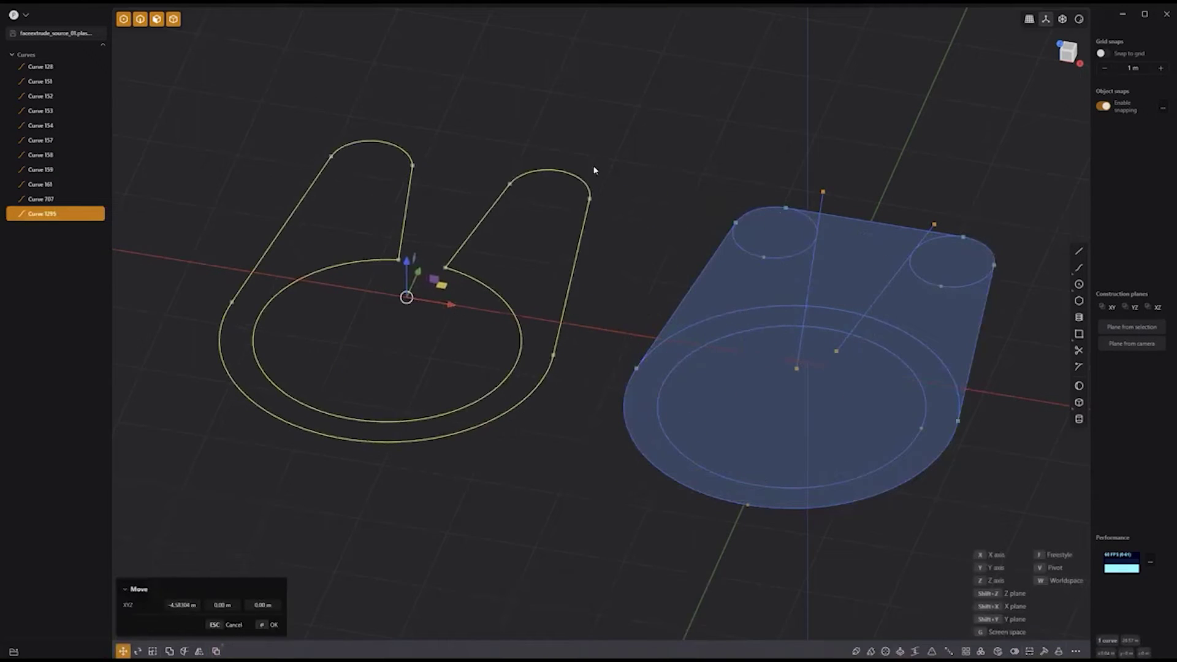
pyautogui.press('Return')
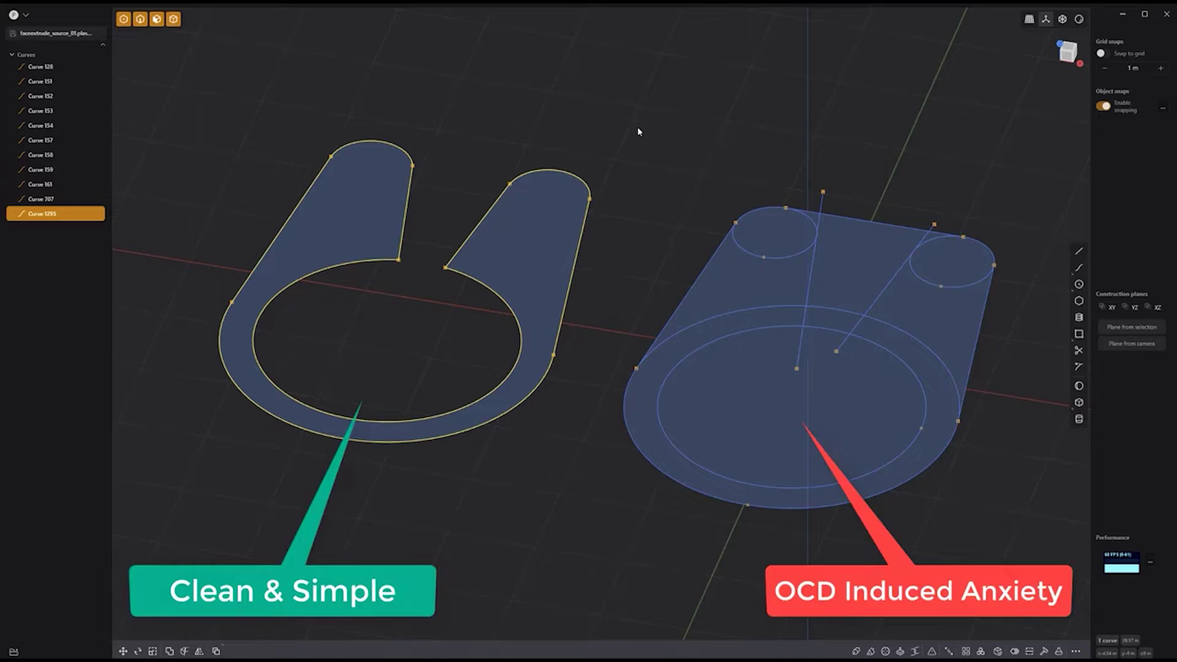
# - Extrude the regions of both the copied and original clip shapes about 1 m tall
pyautogui.press('e')
pyautogui.click(776, 232)
pyautogui.click(962, 224)
pyautogui.click(949, 271)
pyautogui.click(926, 310)
pyautogui.moveTo(936, 314); pyautogui.dragTo(888, 222)
pyautogui.press('Return')
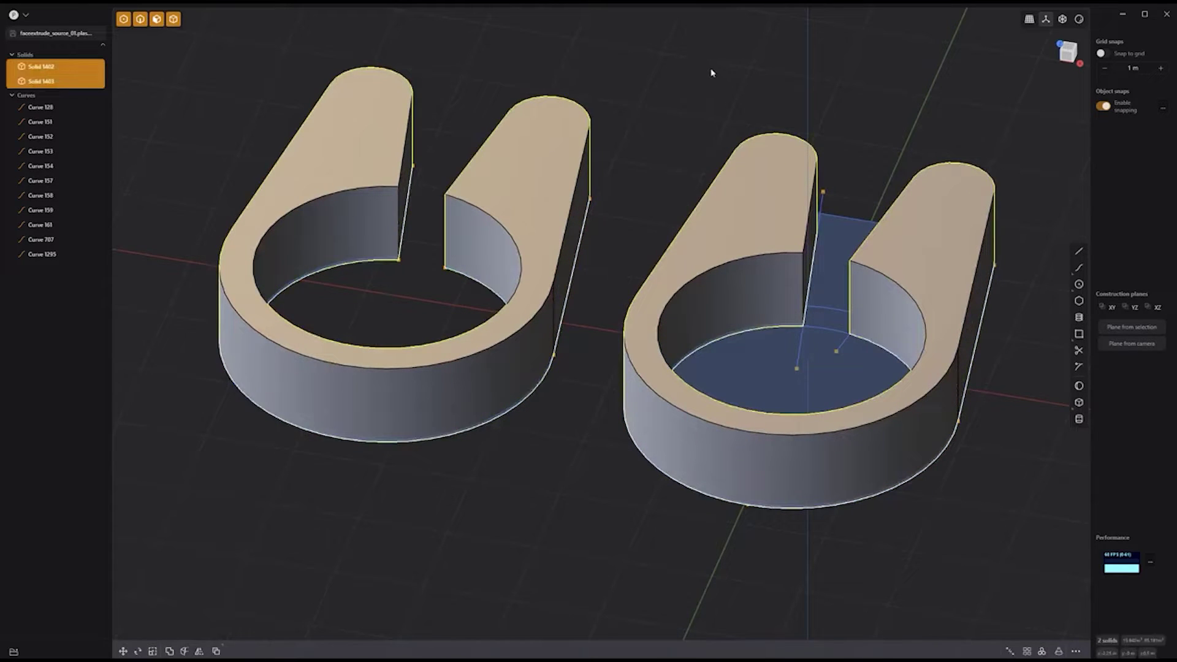
pyautogui.press('Escape')
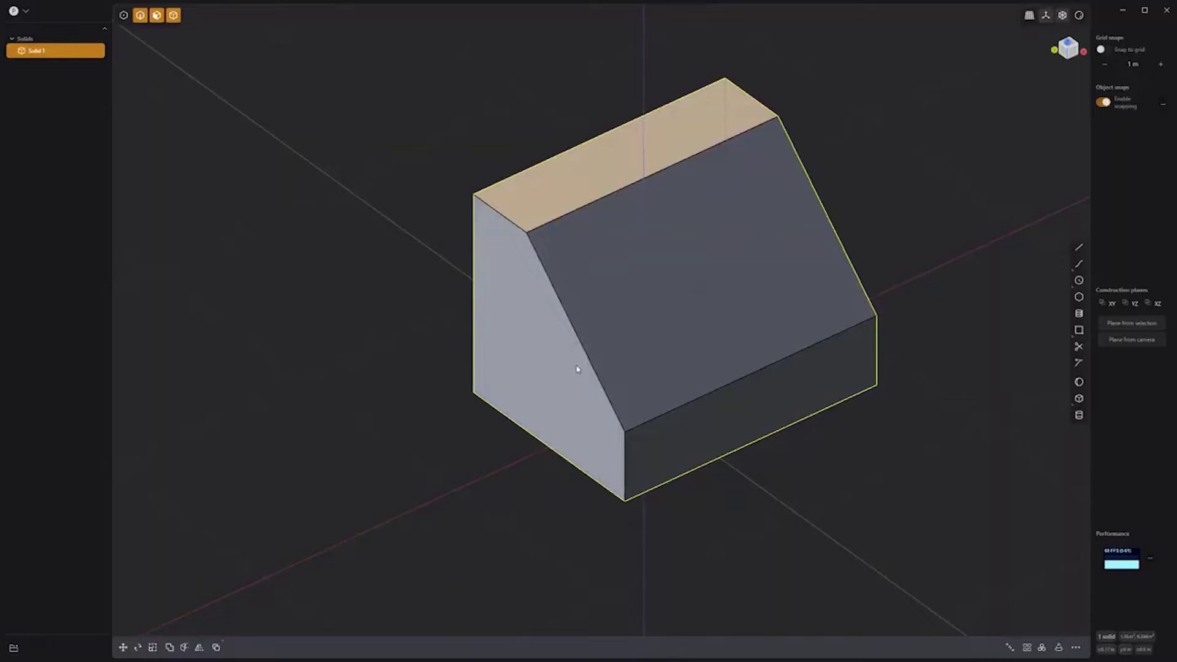
# - Extrude the triangular end face outward about 0.2 m with an inward wall thickness
pyautogui.moveTo(538, 381); pyautogui.dragTo(576, 368)
pyautogui.press('e')
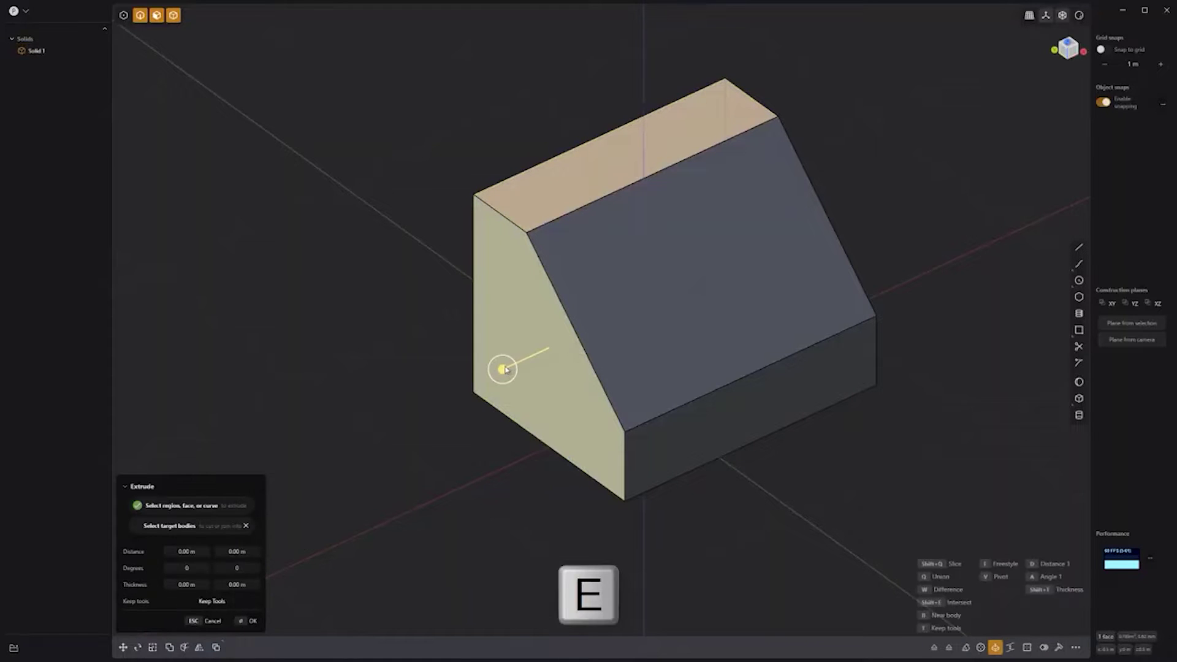
pyautogui.moveTo(504, 369); pyautogui.dragTo(466, 388)
pyautogui.hotkey('shift', 't')
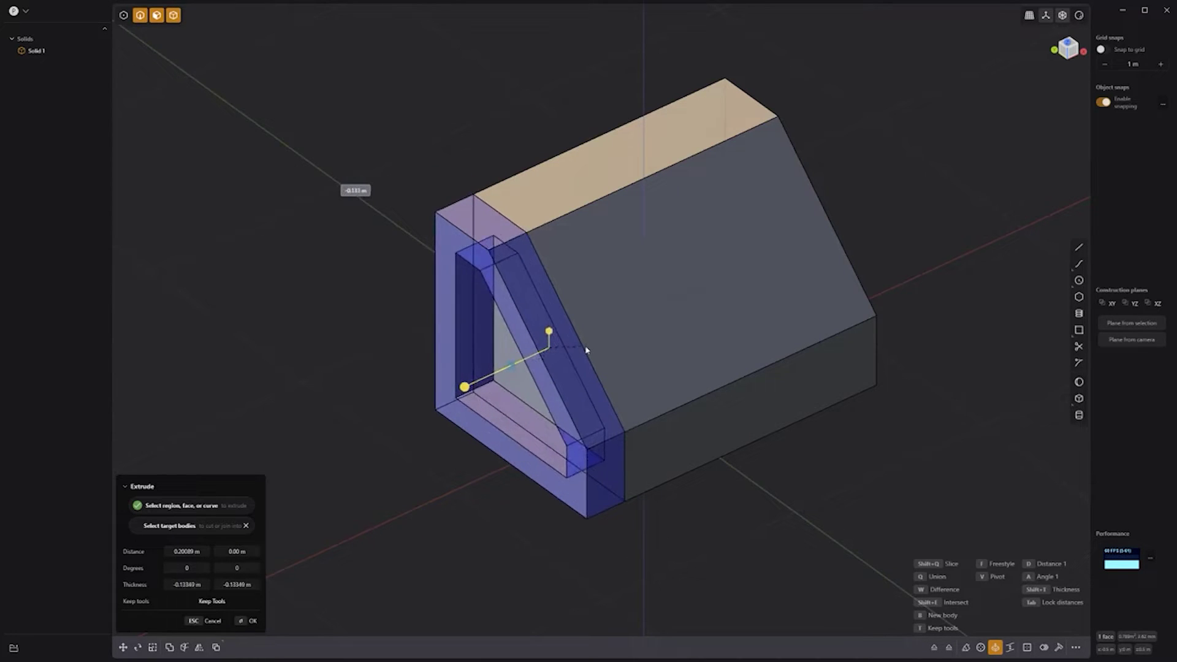
pyautogui.click(631, 303)
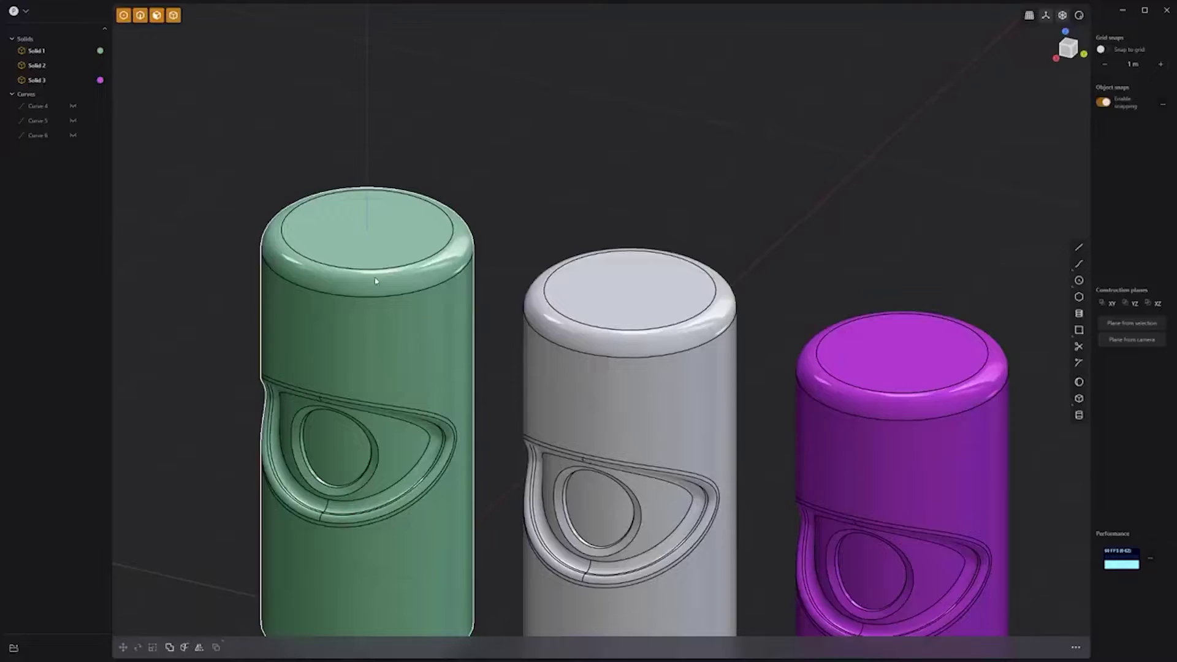
# - Extrude the green, white and magenta cylinder tops about 0.72 m as hollow tubes
pyautogui.click(367, 221)
pyautogui.press('e')
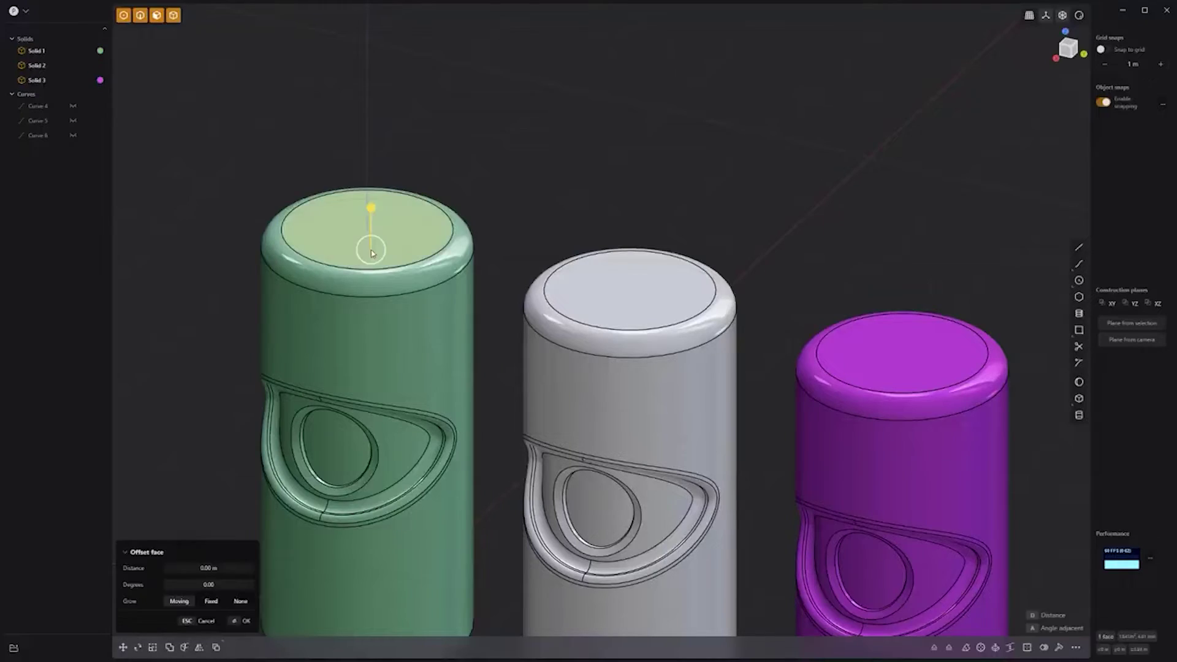
pyautogui.moveTo(374, 177); pyautogui.dragTo(369, 108)
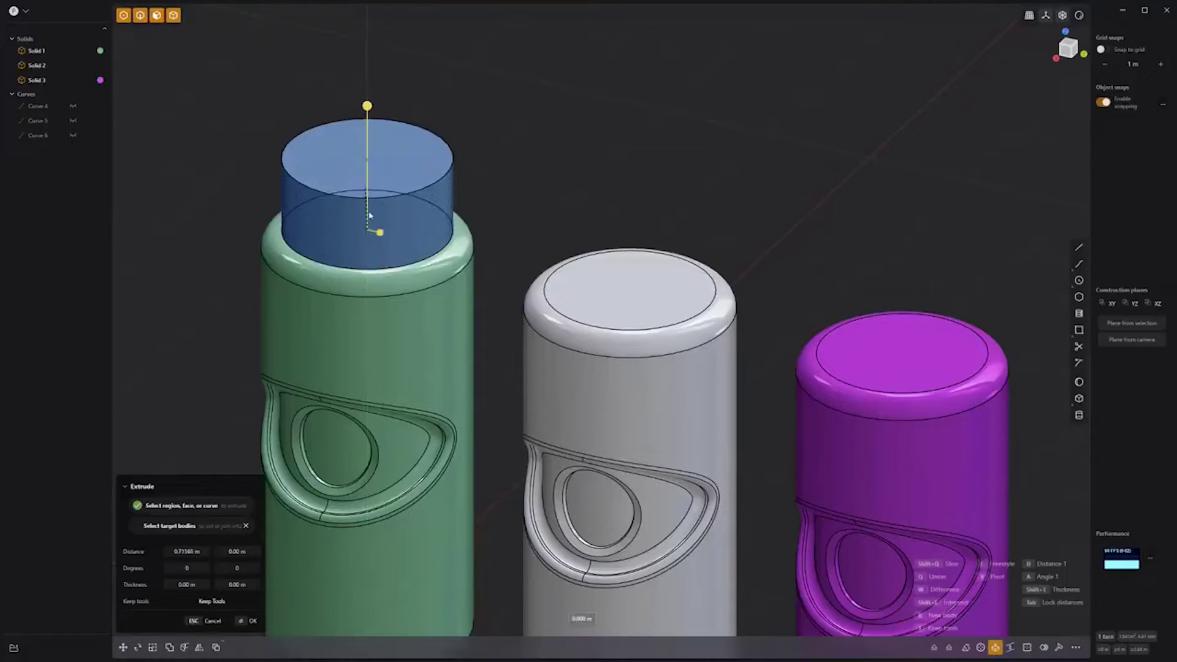
pyautogui.moveTo(380, 233); pyautogui.dragTo(341, 224)
pyautogui.press('ctrl')
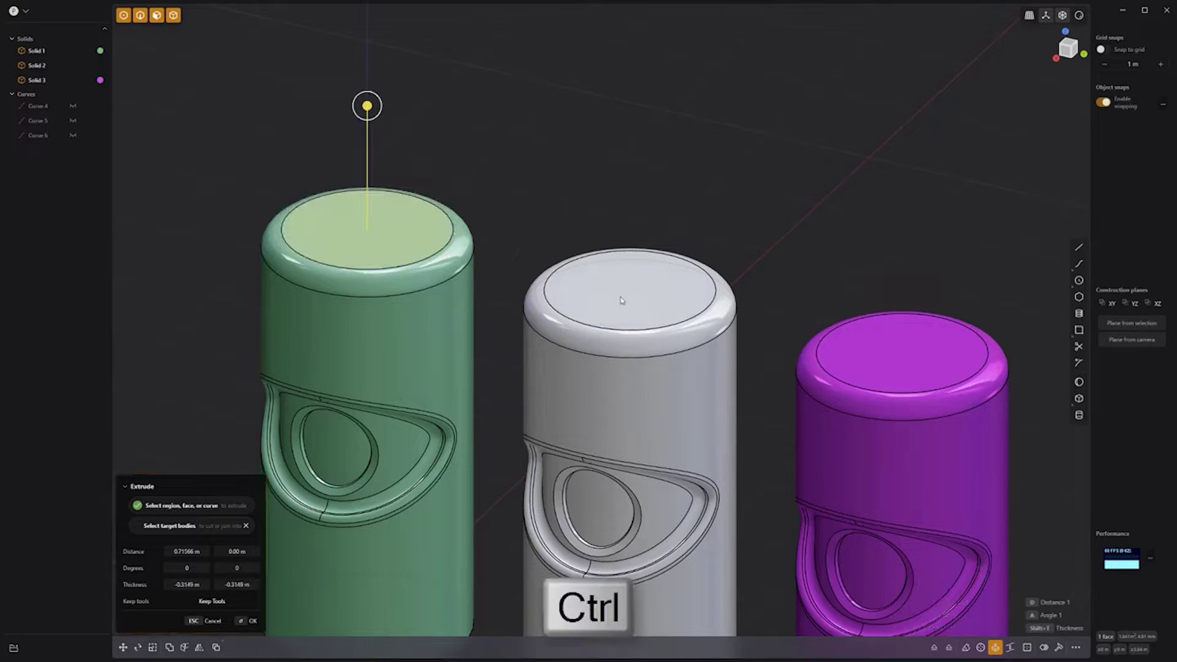
pyautogui.keyDown('ctrl'); pyautogui.click(621, 300); pyautogui.keyUp('ctrl')
pyautogui.keyDown('ctrl'); pyautogui.click(908, 352); pyautogui.keyUp('ctrl')
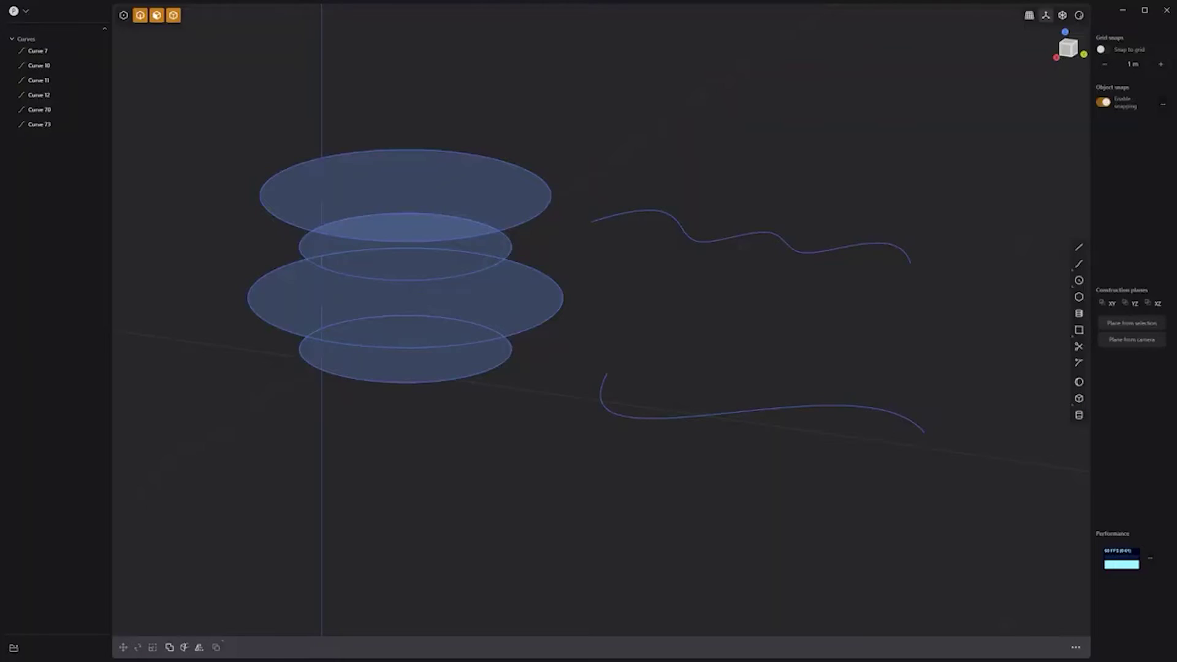
# - Loft the two wavy curves into a rippled sheet
pyautogui.moveTo(1049, 164); pyautogui.dragTo(617, 511)
pyautogui.press('l')
pyautogui.click(610, 512)
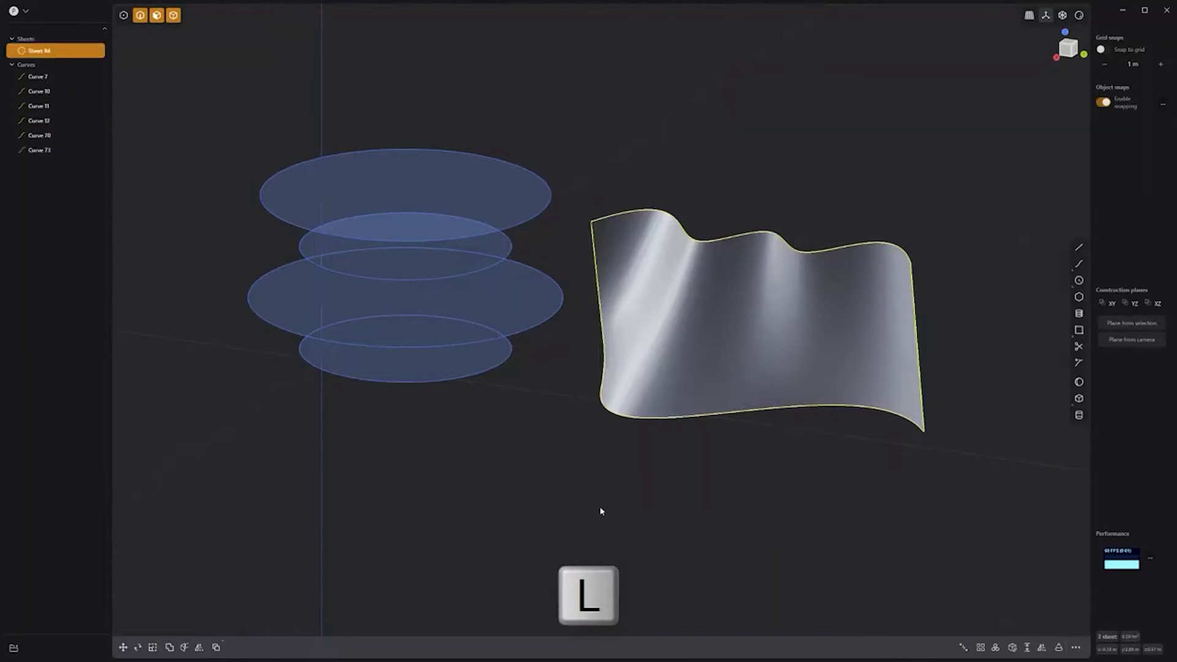
pyautogui.click(594, 513)
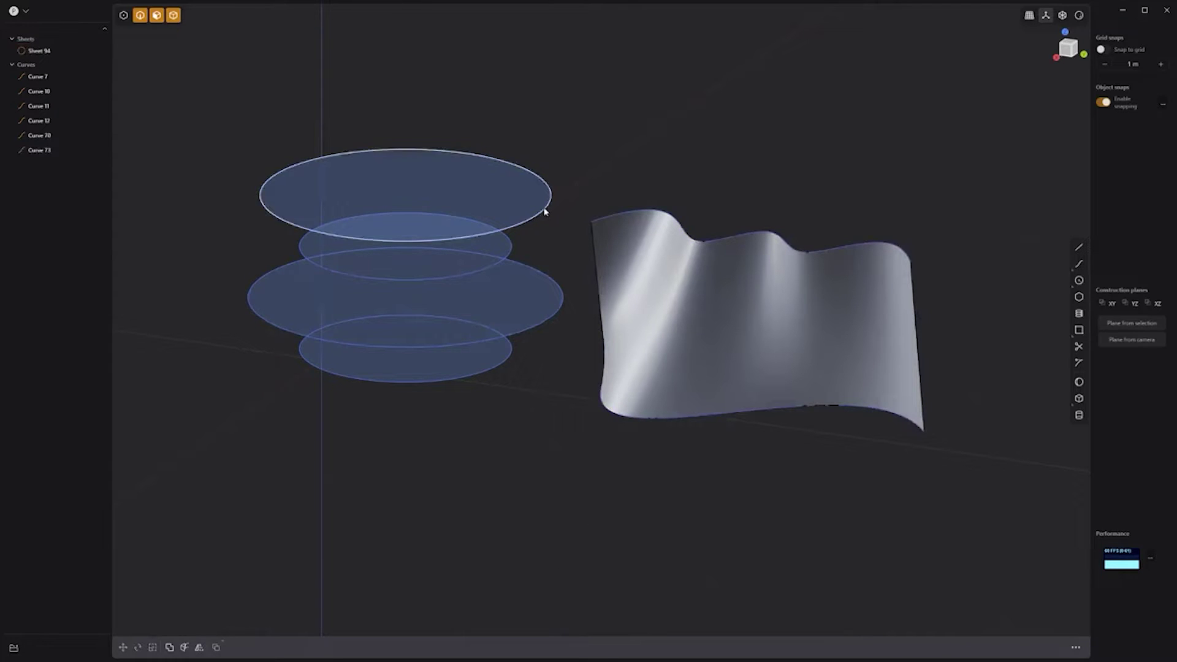
# - Loft a surface through the four stacked ellipses, top to bottom
pyautogui.click(547, 208)
pyautogui.keyDown('shift'); pyautogui.click(512, 248); pyautogui.keyUp('shift')
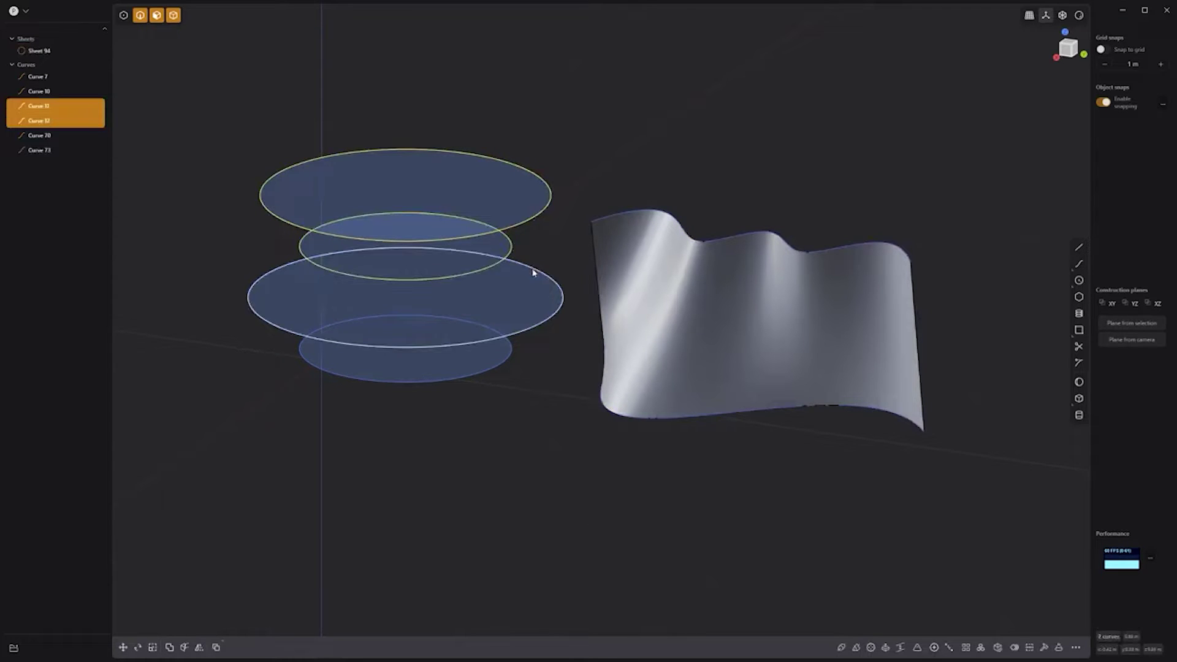
pyautogui.keyDown('shift'); pyautogui.click(533, 270); pyautogui.keyUp('shift')
pyautogui.keyDown('shift'); pyautogui.click(513, 356); pyautogui.keyUp('shift')
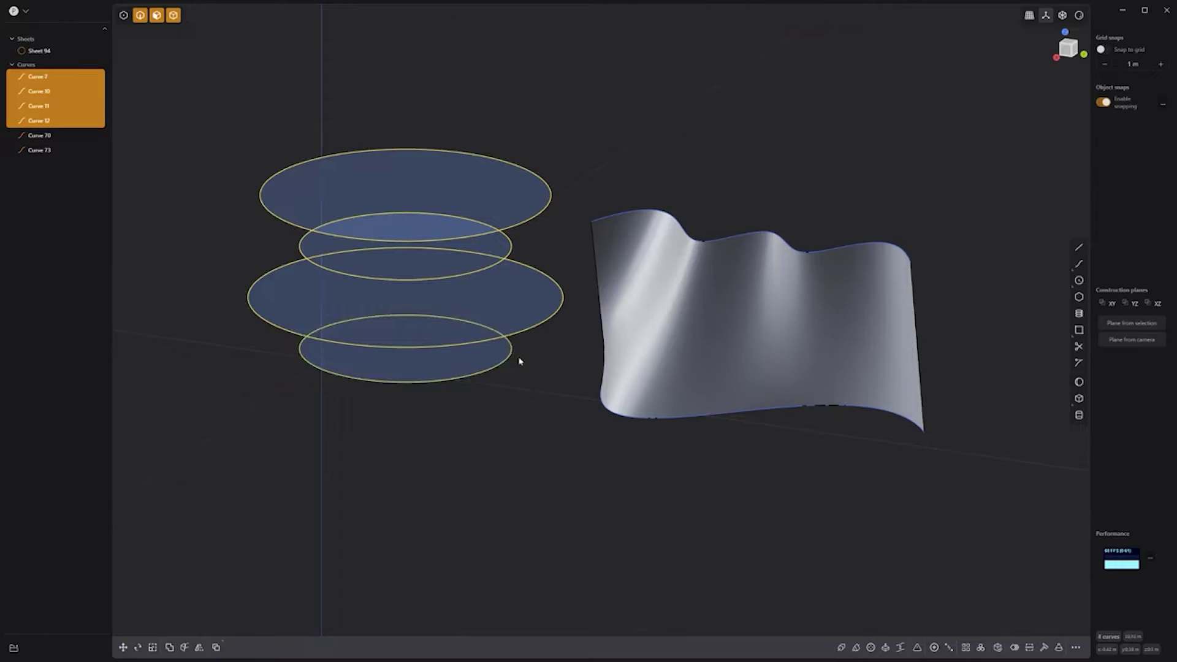
pyautogui.press('l')
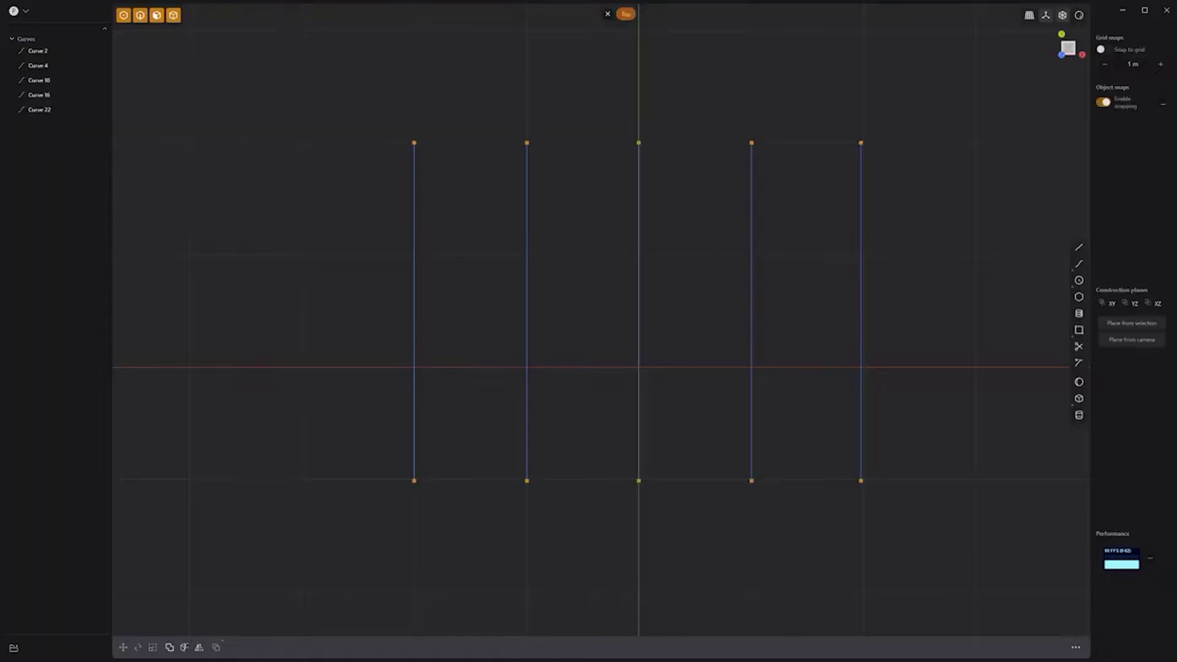
# - Bridge the two left curves' top endpoints with a higher-tension, tangent arc
pyautogui.moveTo(337, 92); pyautogui.dragTo(546, 174)
pyautogui.press('l')
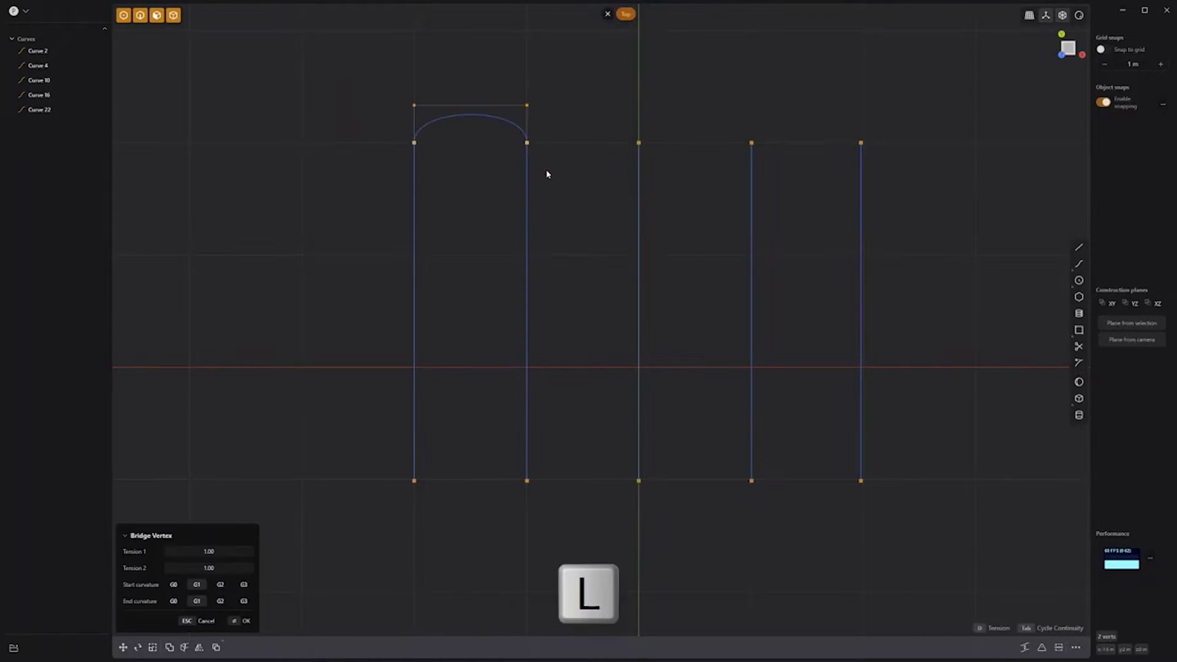
pyautogui.press('d')
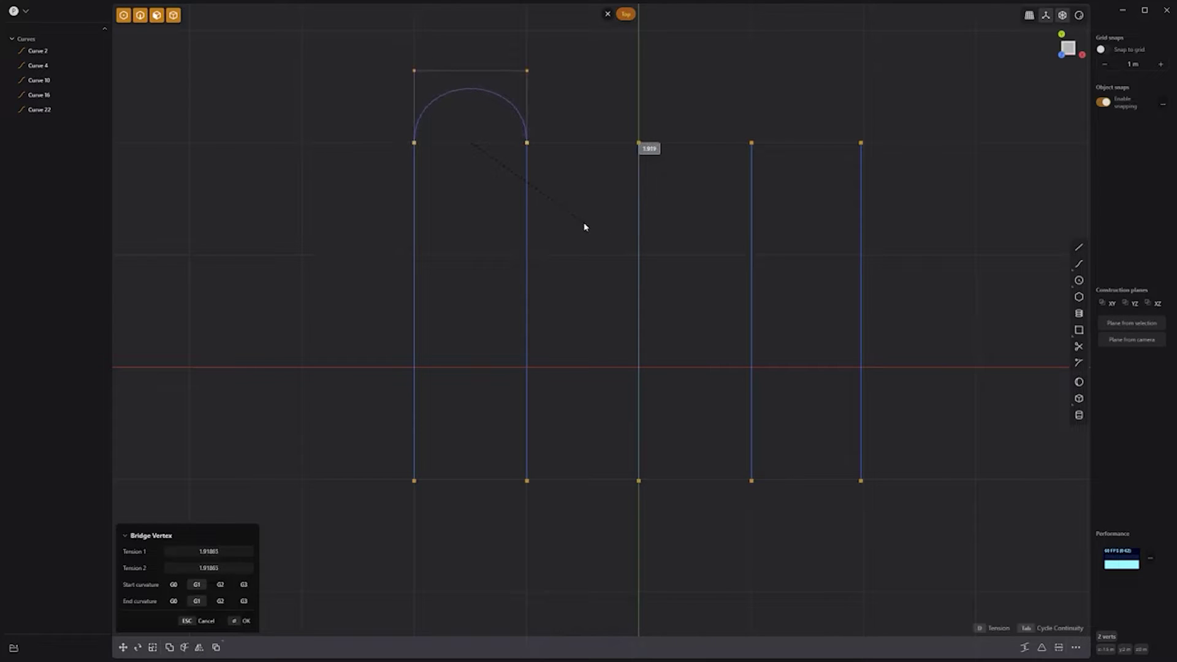
pyautogui.press('Tab')
pyautogui.press('Tab')
pyautogui.press('Tab')
pyautogui.press('Tab')
pyautogui.press('Return')
# - Bridge the remaining endpoint pairs, including the bottom-right pair, with matching arcs
pyautogui.press('b')
pyautogui.press('Return')
pyautogui.moveTo(620, 97); pyautogui.dragTo(763, 160)
pyautogui.press('b')
pyautogui.press('Return')
pyautogui.moveTo(702, 426); pyautogui.dragTo(876, 588)
pyautogui.press('b')
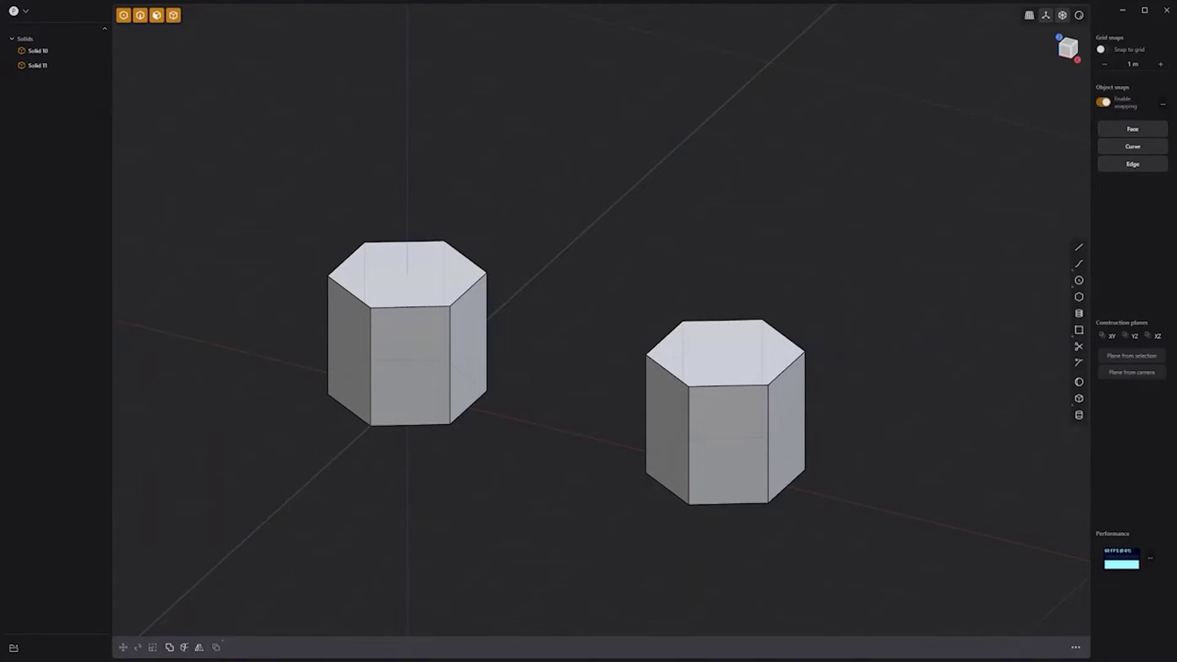
# - Draw a three-point arc in Front view linking the two prisms' top centres
pyautogui.press('KP_1')
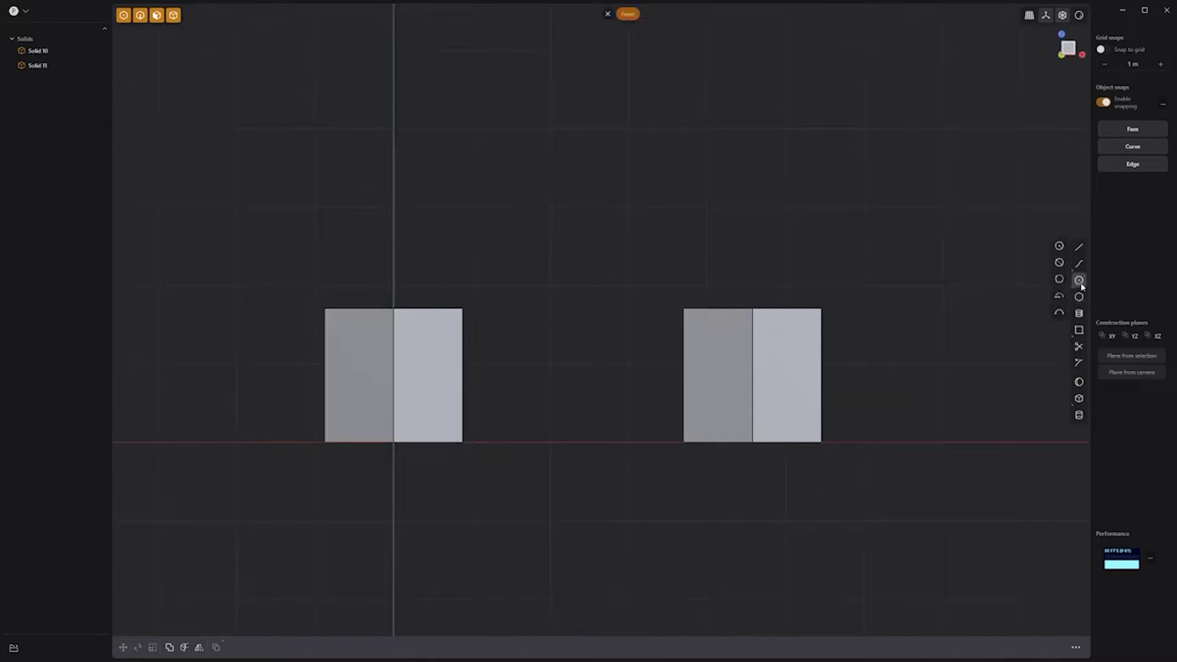
pyautogui.click(1059, 314)
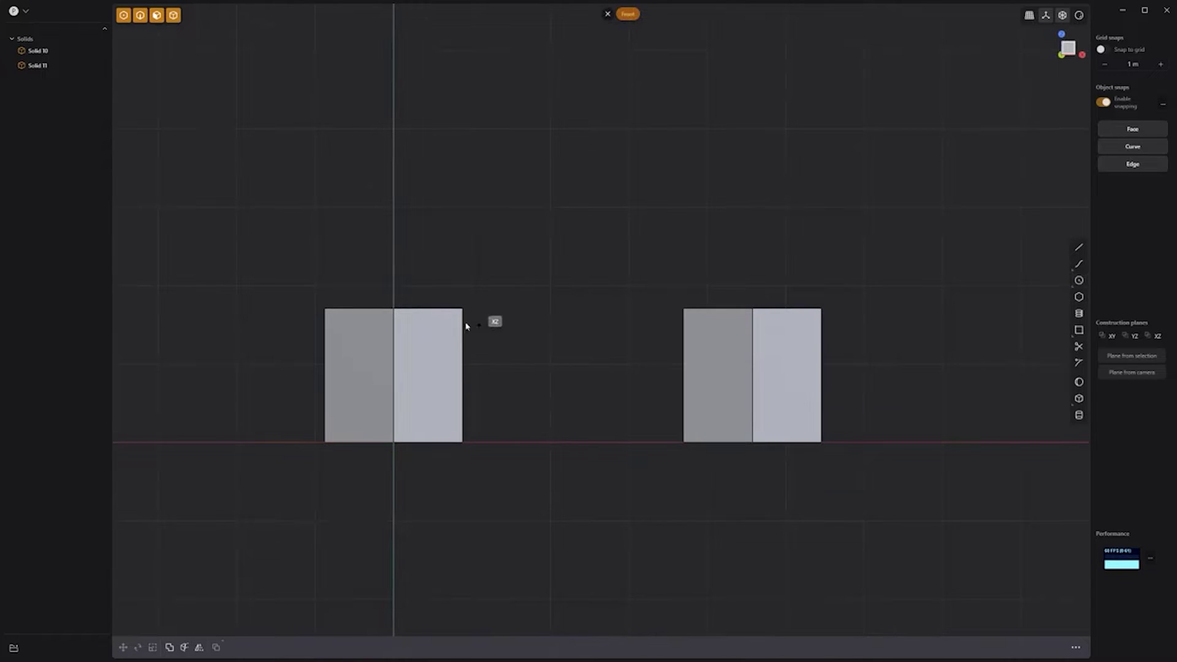
pyautogui.click(394, 309)
pyautogui.click(753, 308)
pyautogui.click(711, 202)
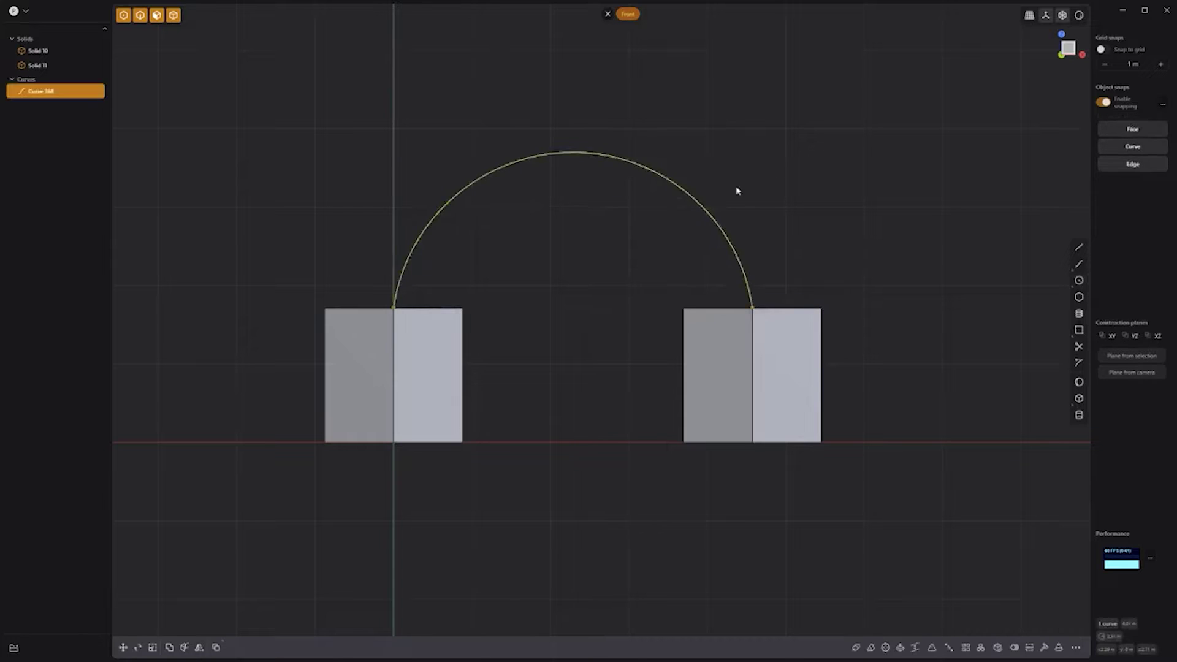
pyautogui.moveTo(712, 202); pyautogui.dragTo(691, 216, button='middle')
# - Copy both prisms' top faces as hexagon curves and hide Solid 10 and Solid 11
pyautogui.click(485, 261)
pyautogui.click(484, 261)
pyautogui.press('o')
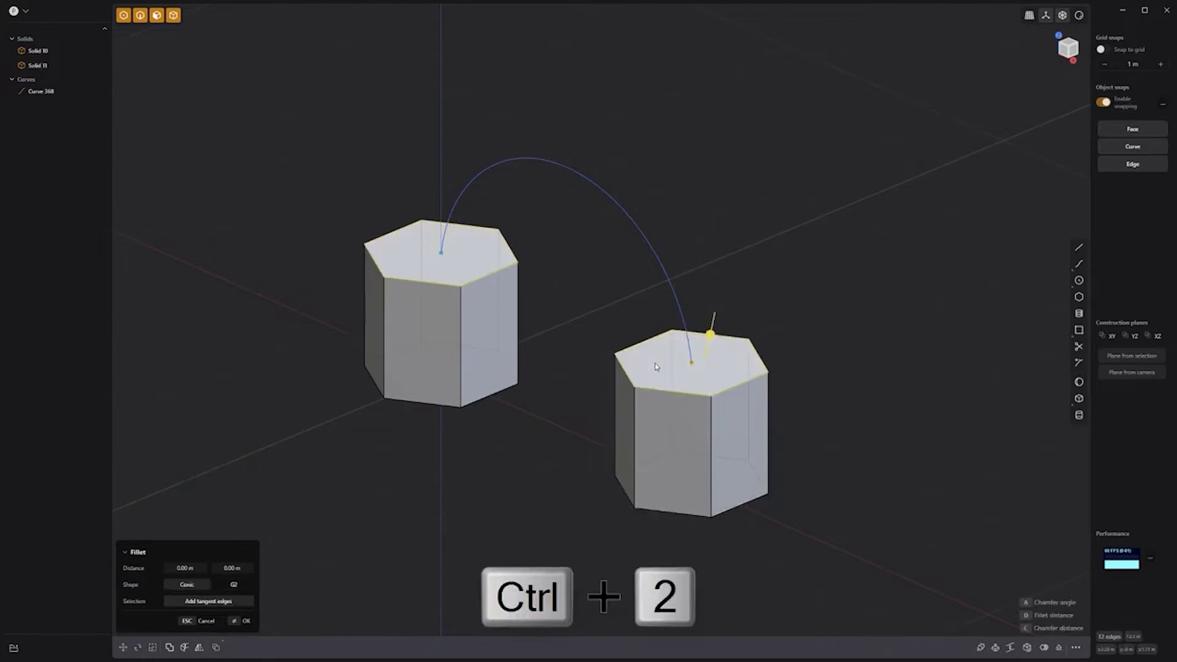
pyautogui.hotkey('shift', 'd')
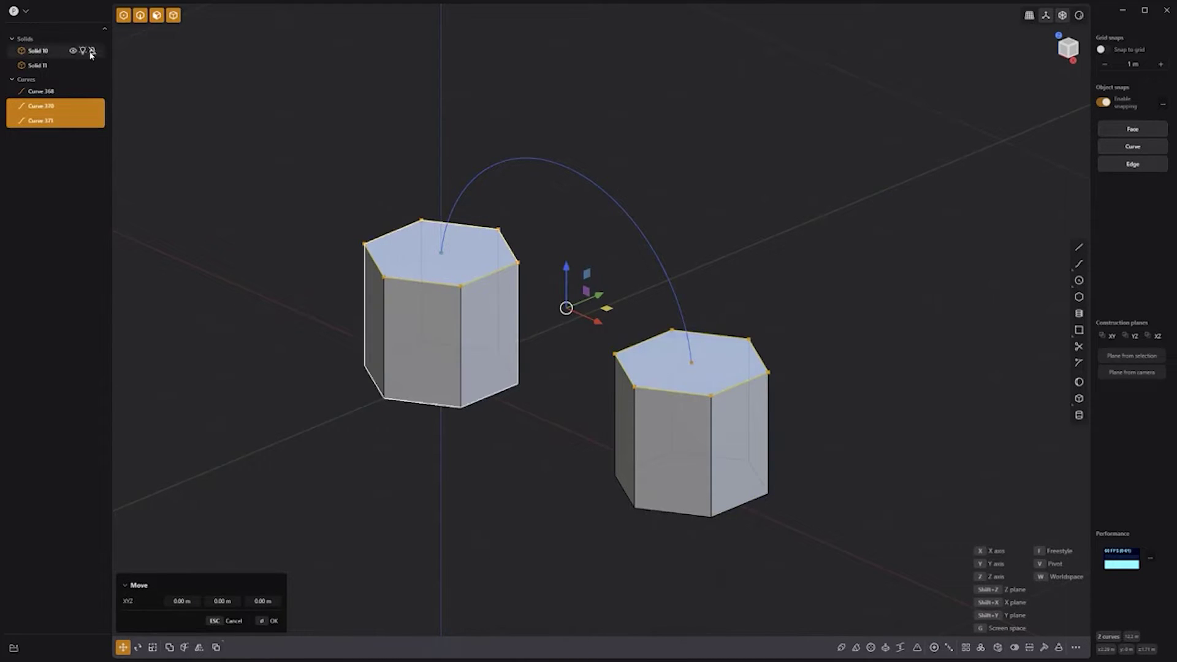
pyautogui.click(73, 52)
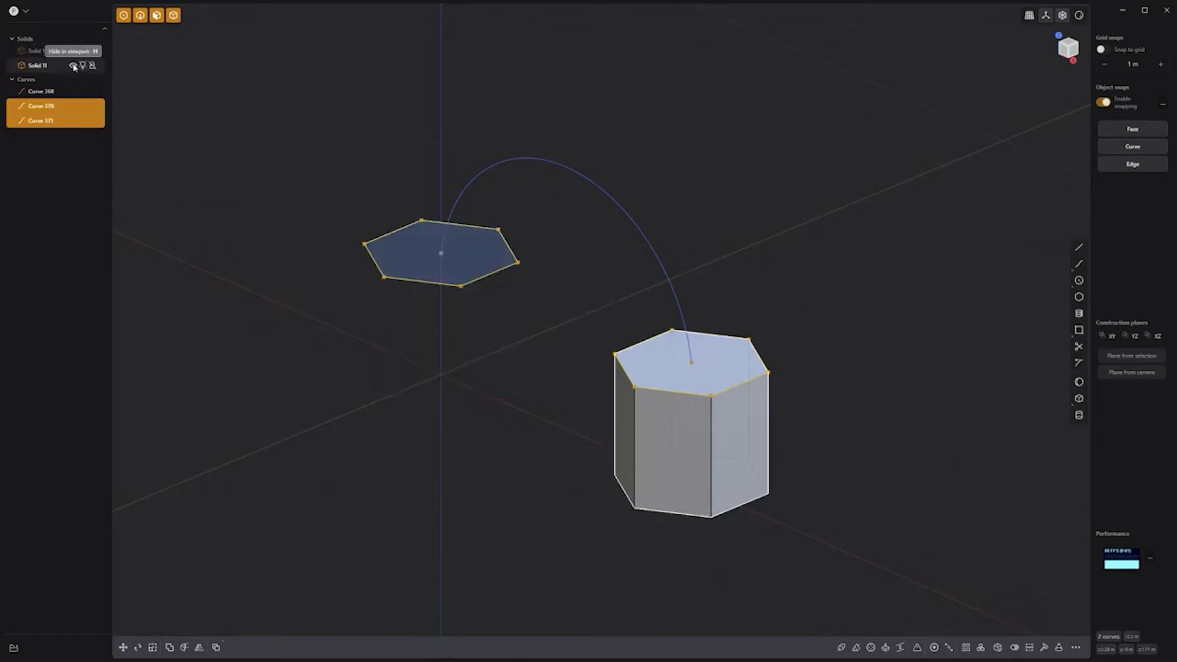
pyautogui.click(73, 65)
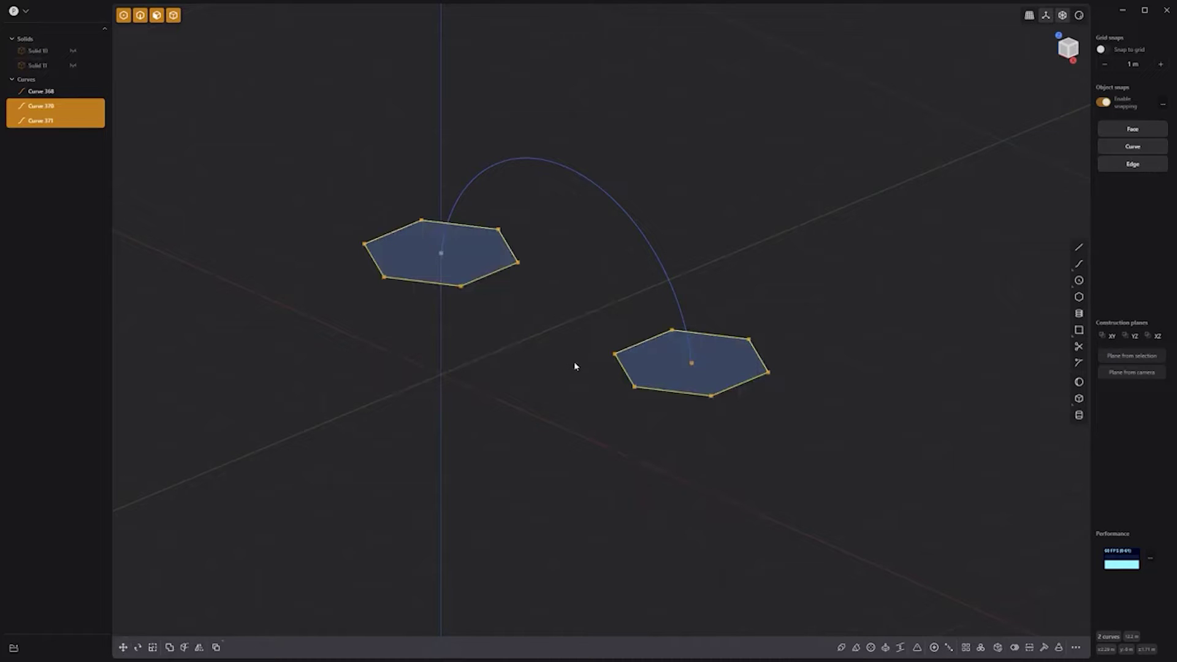
# - Curve Array one hexagon along the arc, keeping Number at 10 copies
pyautogui.keyDown('ctrl'); pyautogui.click(677, 396); pyautogui.keyUp('ctrl')
pyautogui.write('f')
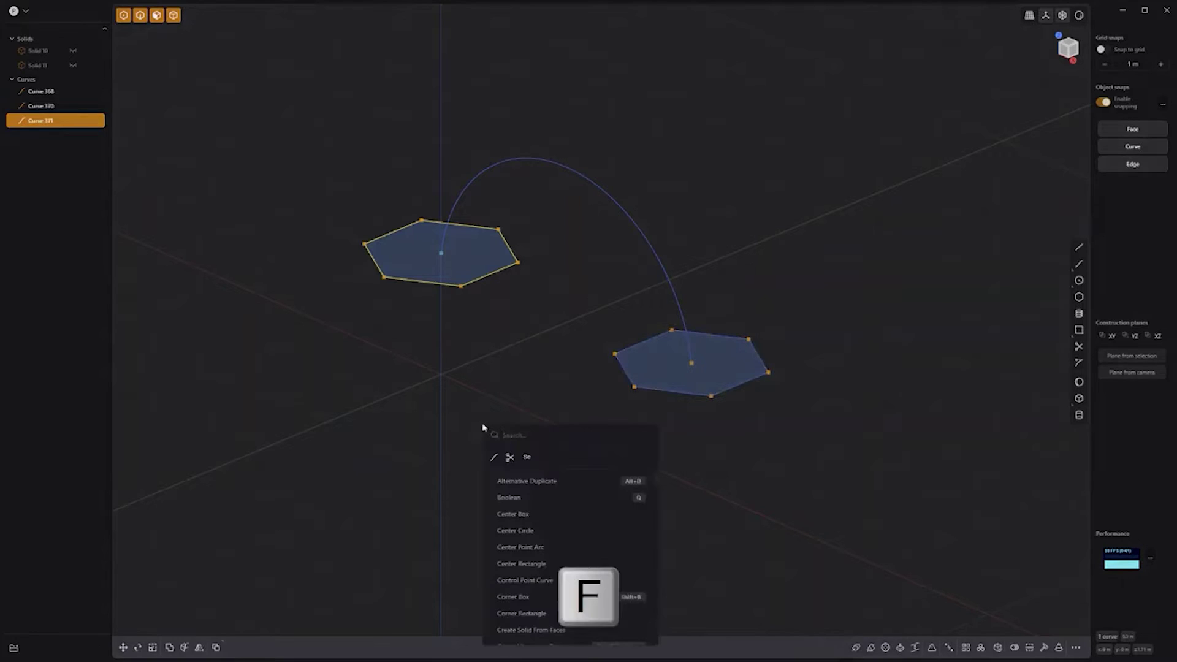
pyautogui.write('curv')
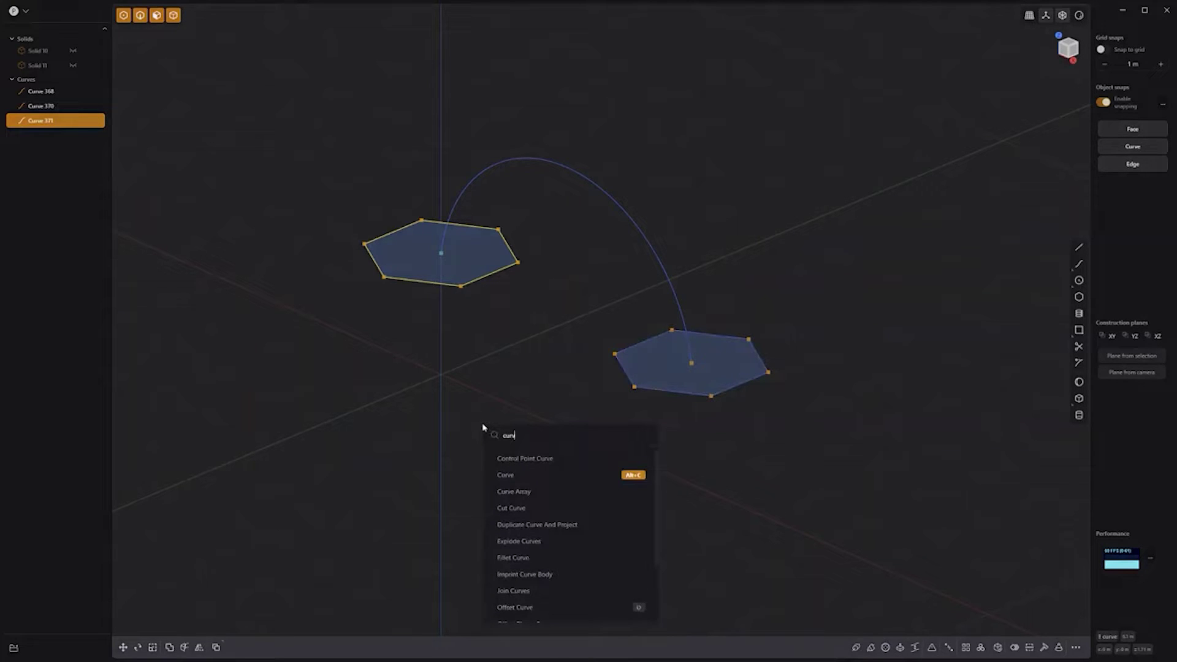
pyautogui.click(531, 492)
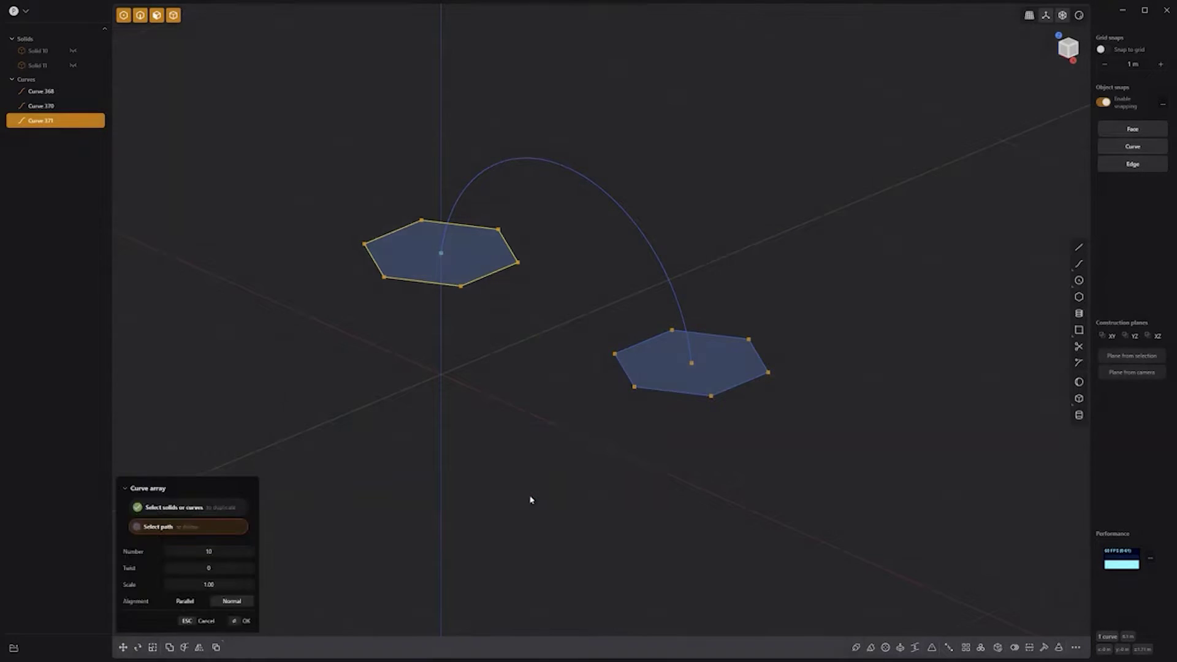
pyautogui.click(550, 163)
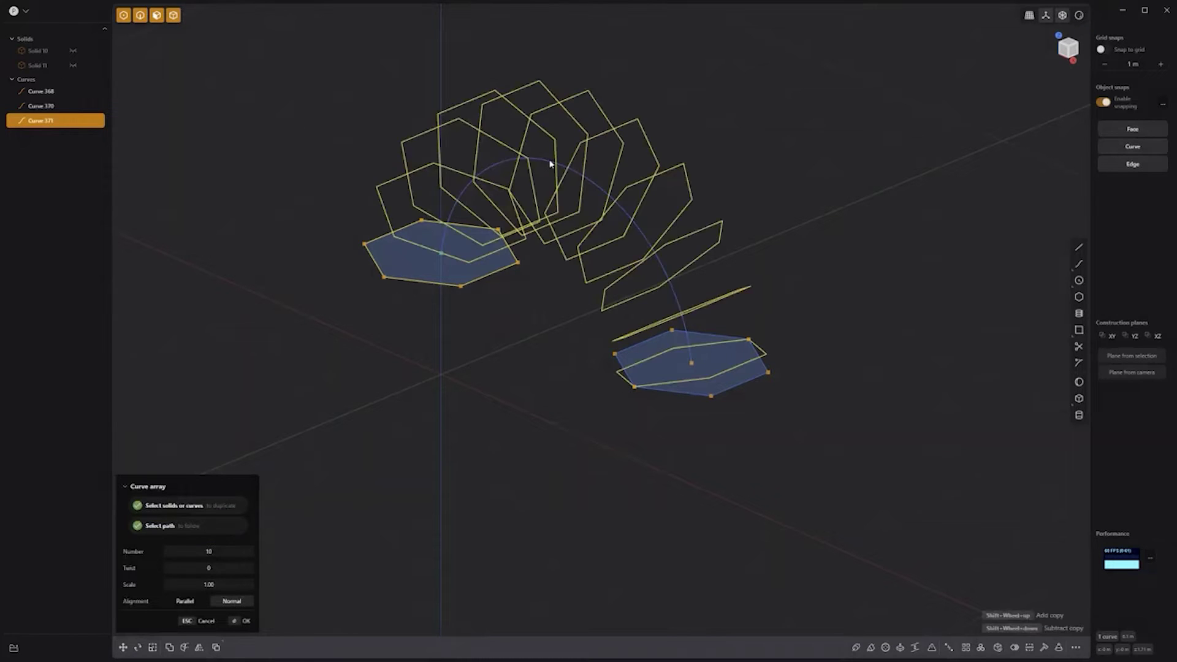
pyautogui.press('Return')
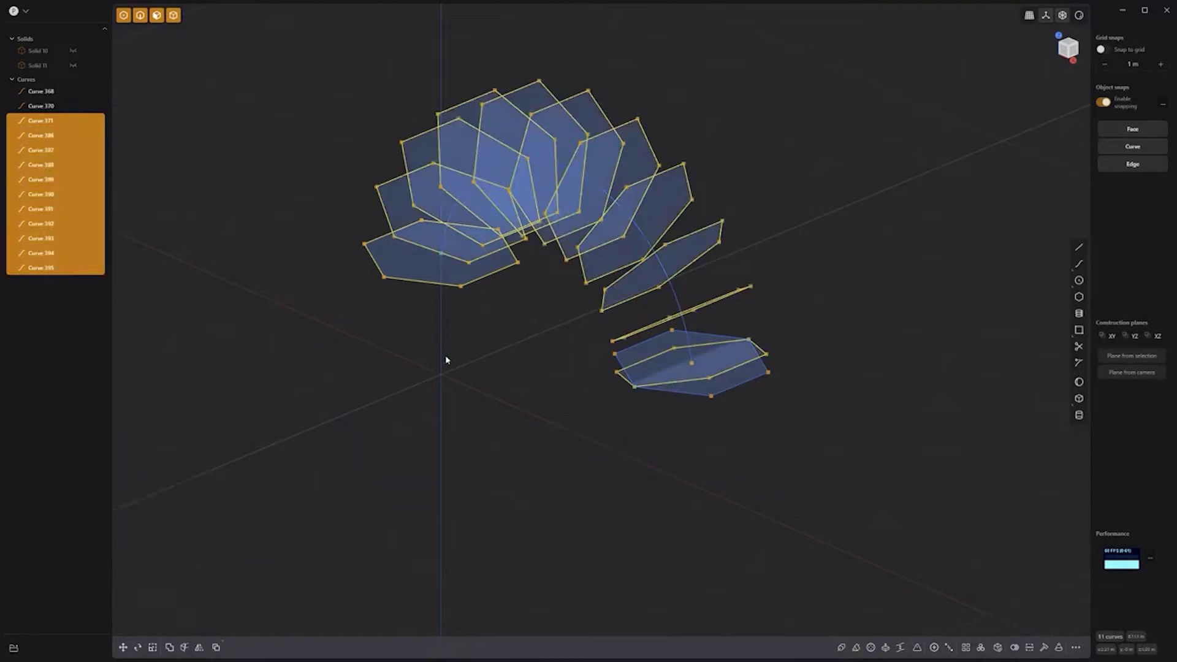
# - Swap the bottom copy for the end hexagon in the selection and loft the chain
pyautogui.keyDown('ctrl'); pyautogui.click(620, 380); pyautogui.keyUp('ctrl')
pyautogui.keyDown('shift'); pyautogui.click(668, 395); pyautogui.keyUp('shift')
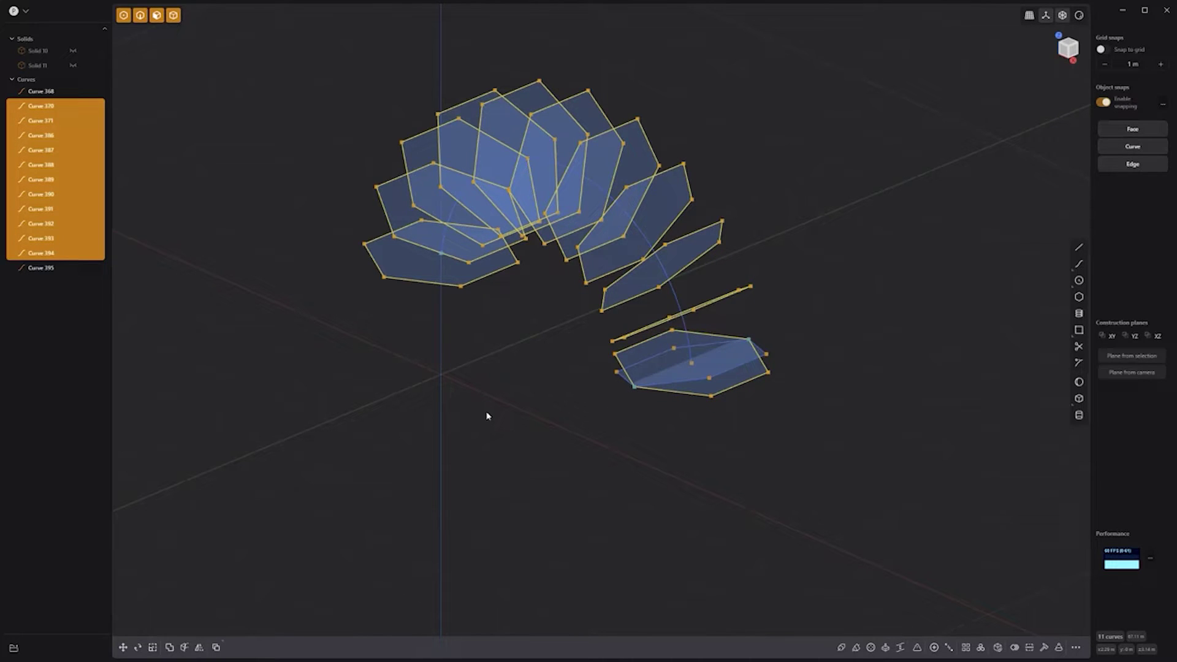
pyautogui.press('l')
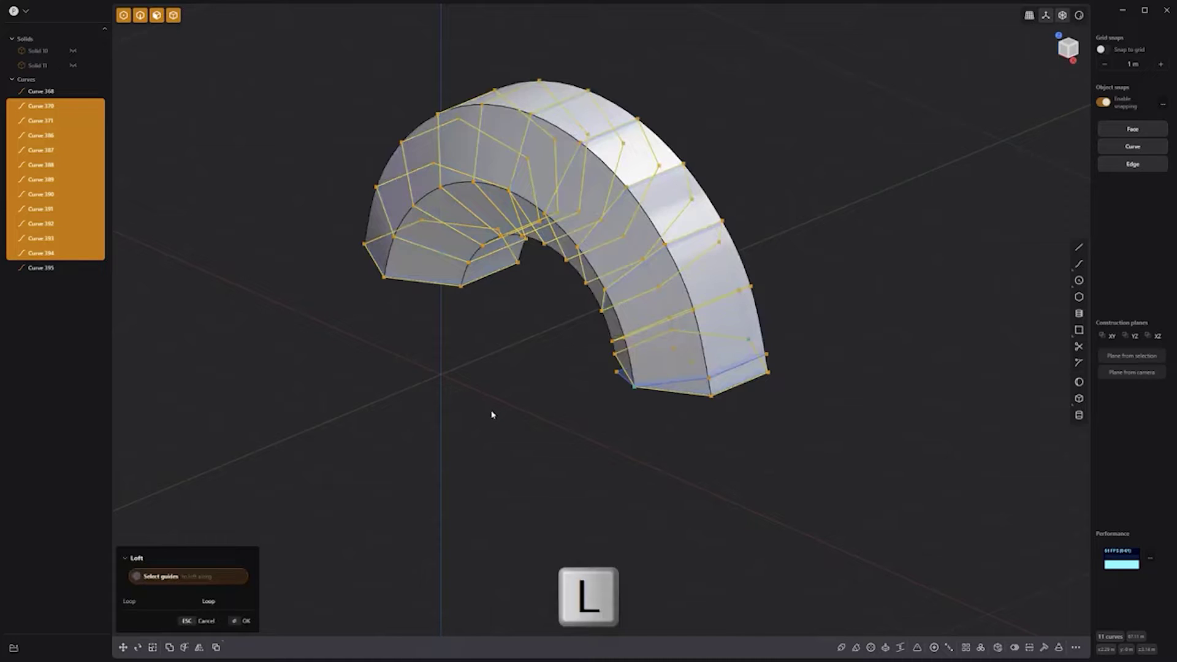
# - Finish the loft as solid arch Solid 466 and delete all leftover curves
pyautogui.moveTo(494, 413); pyautogui.dragTo(531, 319, button='middle')
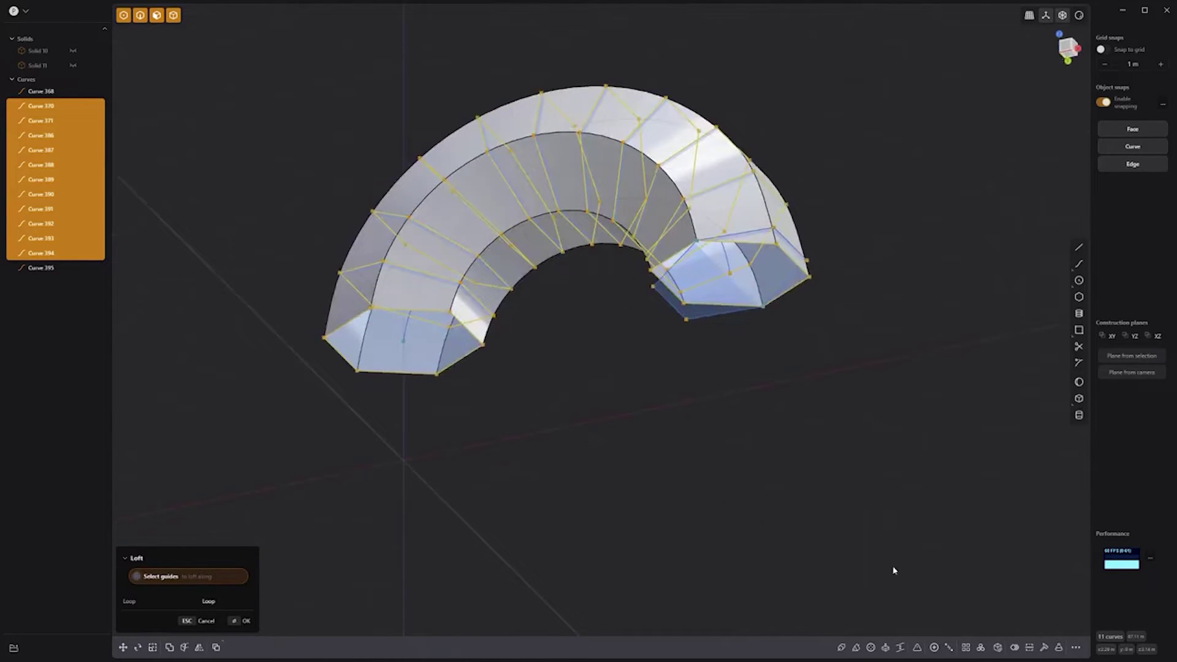
pyautogui.click(998, 650)
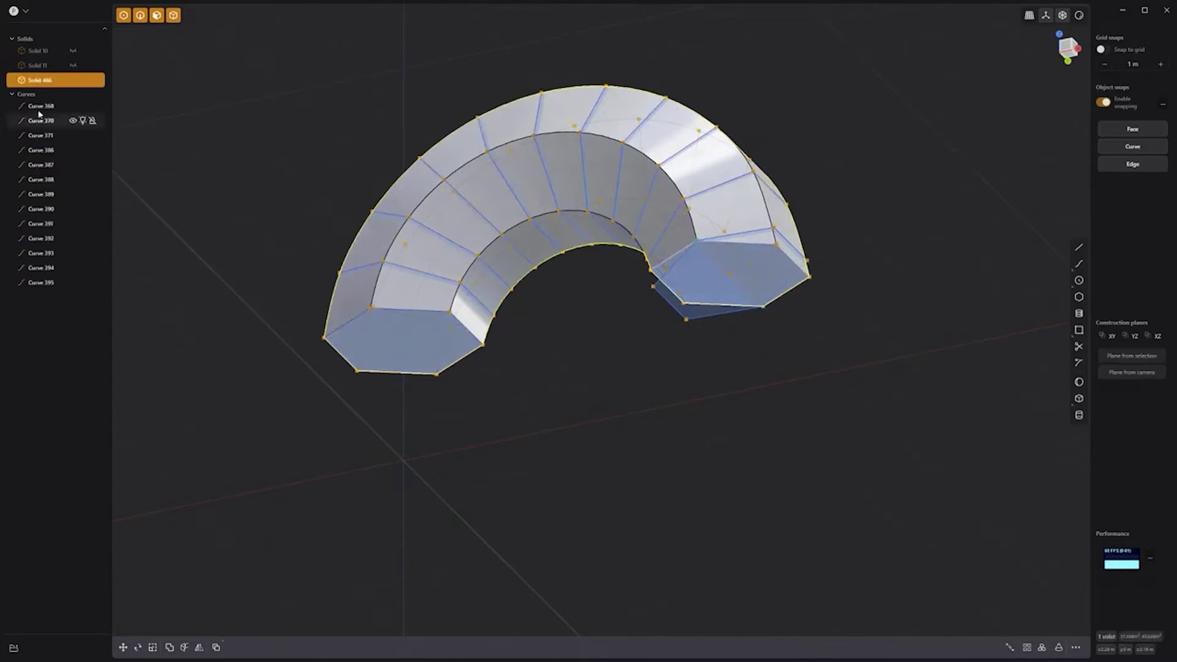
pyautogui.keyDown('shift'); pyautogui.click(50, 282); pyautogui.keyUp('shift')
pyautogui.press('Delete')
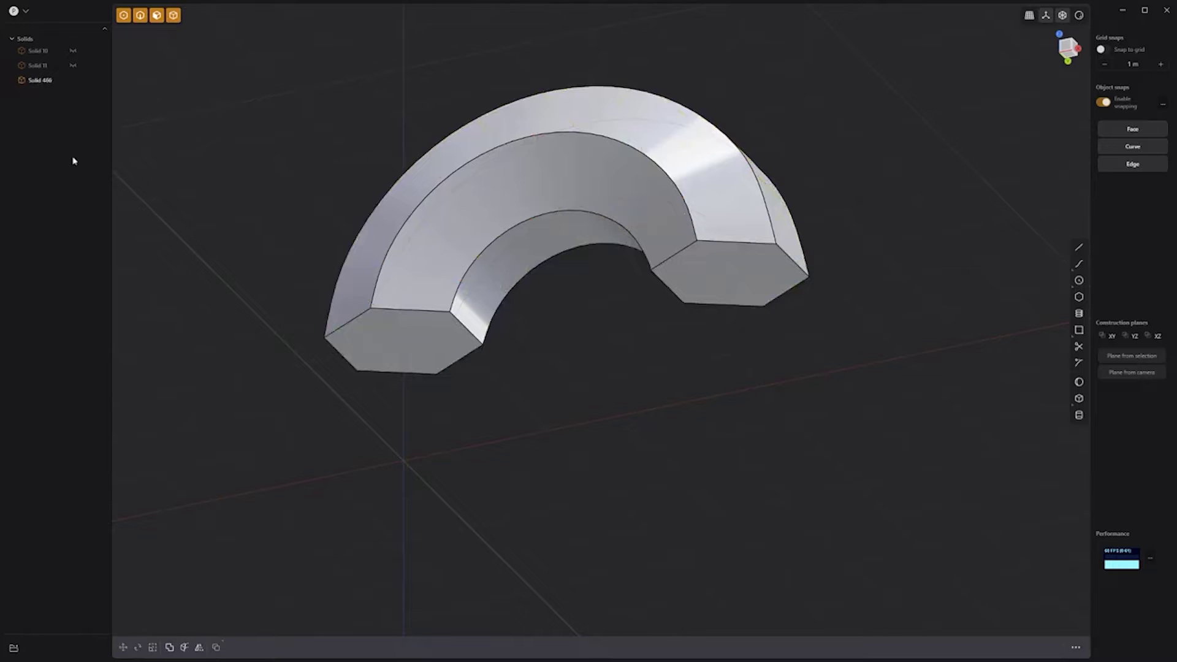
# - Unhide Solid 10 and Solid 11, then Boolean-union them with the arch
pyautogui.click(73, 50)
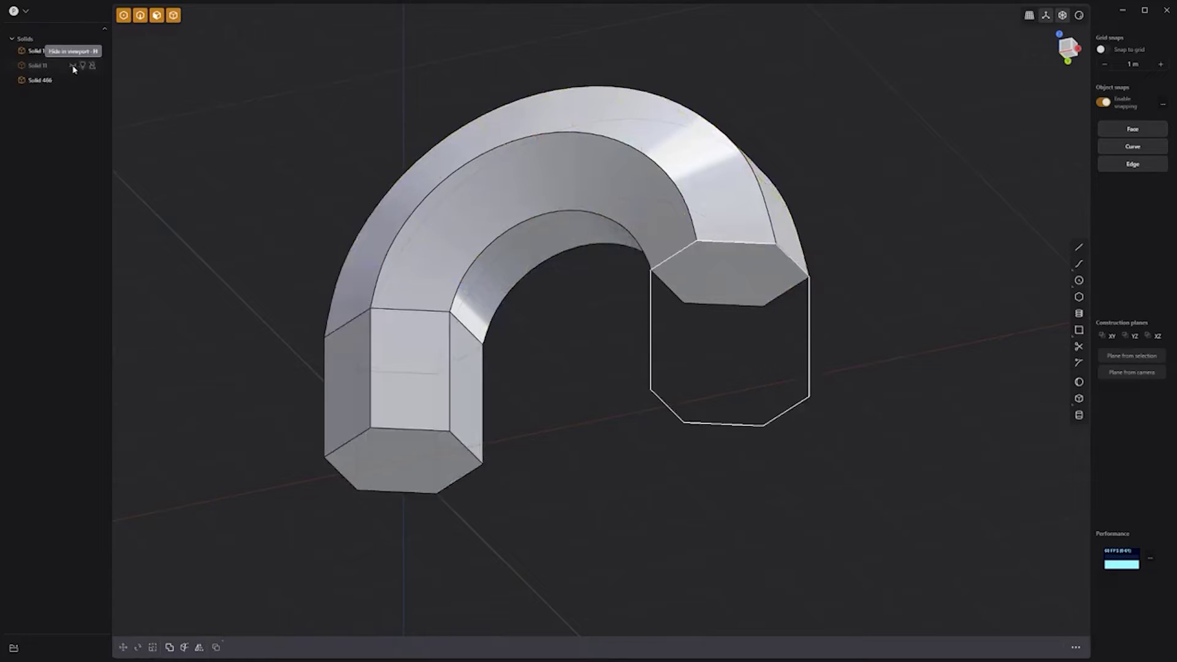
pyautogui.click(73, 66)
pyautogui.moveTo(844, 557); pyautogui.dragTo(362, 150)
pyautogui.press('q')
pyautogui.press('q')
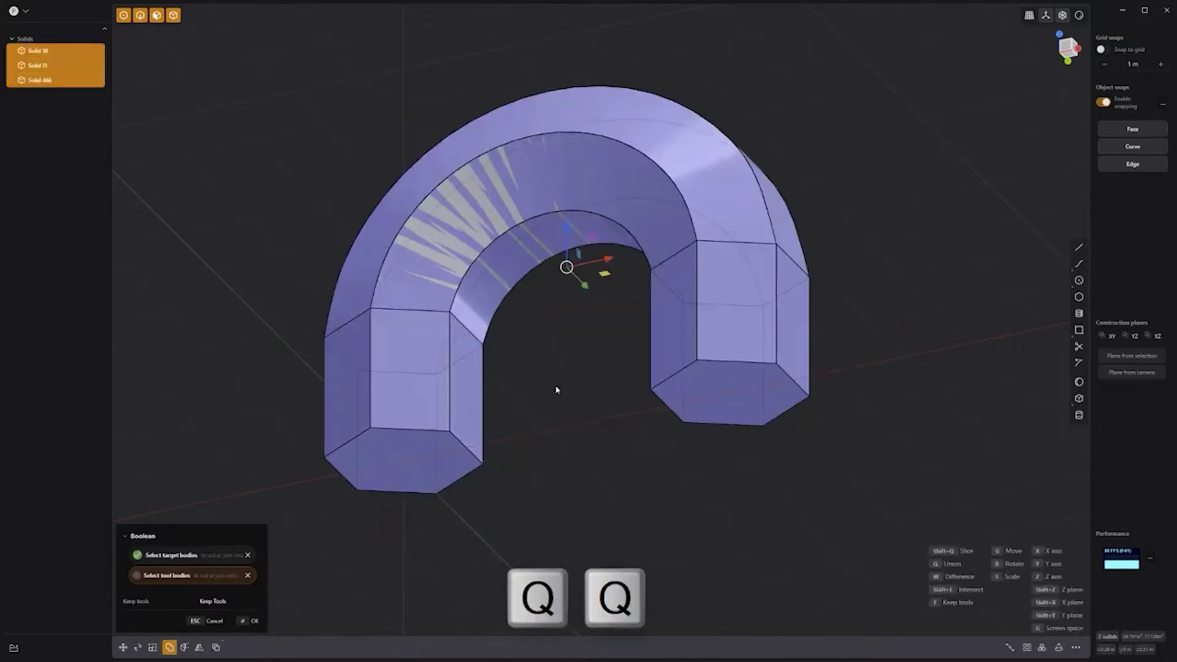
pyautogui.click(557, 390)
pyautogui.click(556, 389)
pyautogui.moveTo(578, 316); pyautogui.dragTo(689, 395, button='middle')
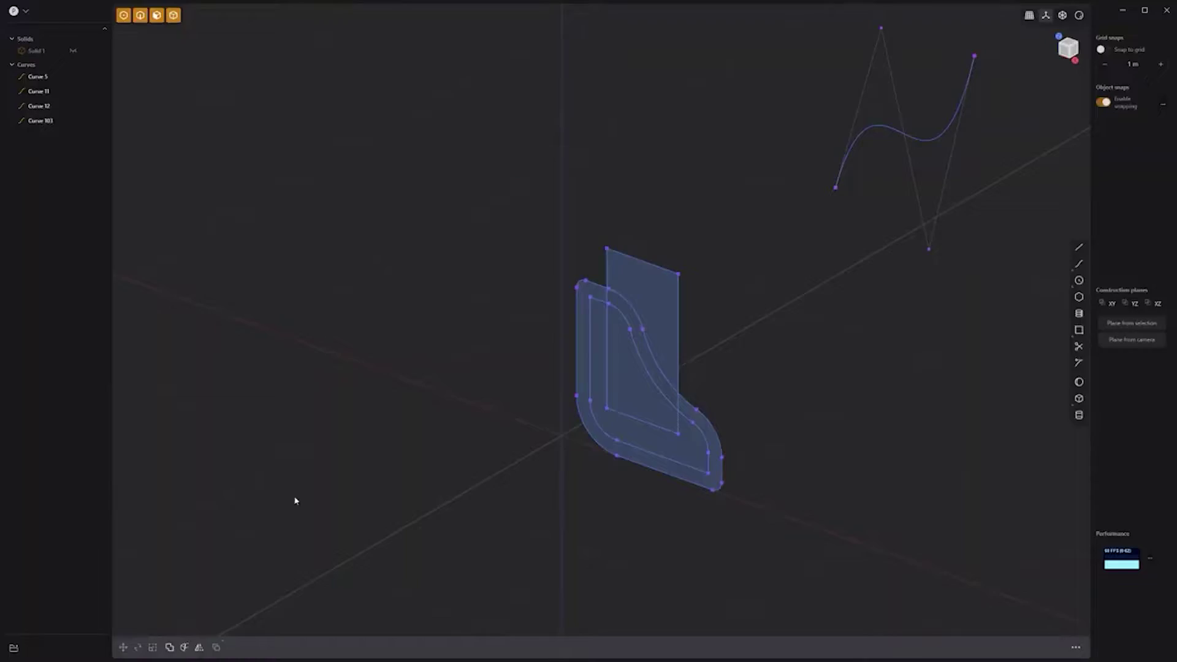
# - Revolve the rounded profile region 180° around the vertical axis, then revolve Curve 103
pyautogui.click(583, 339)
pyautogui.press('e')
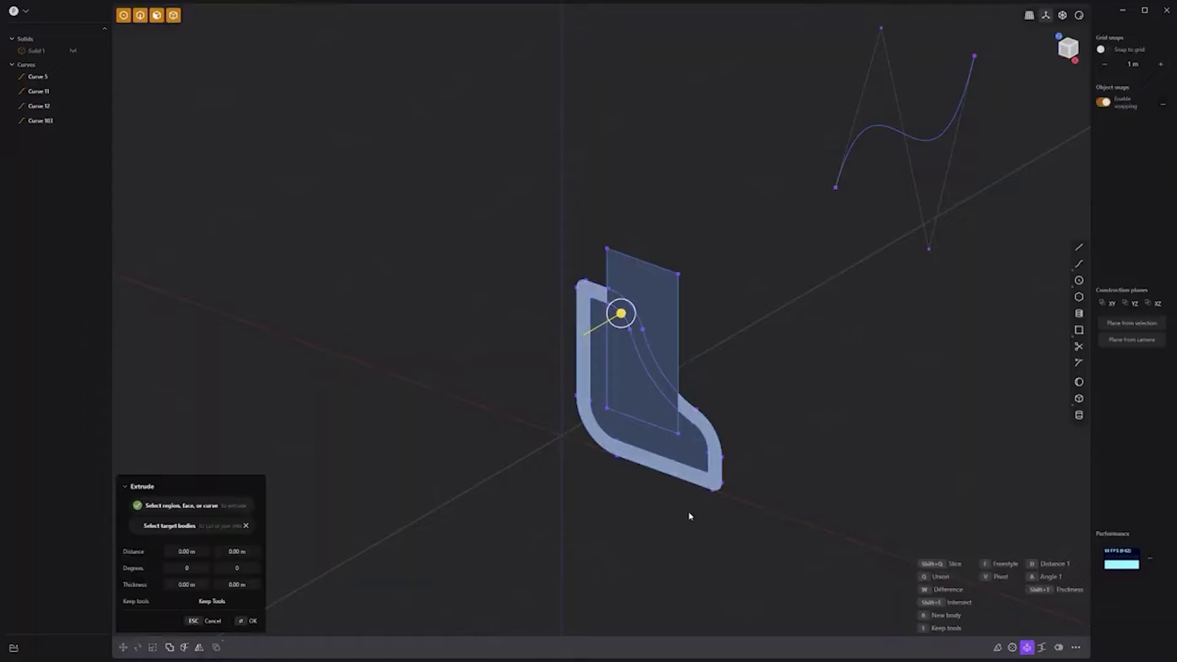
pyautogui.click(1012, 647)
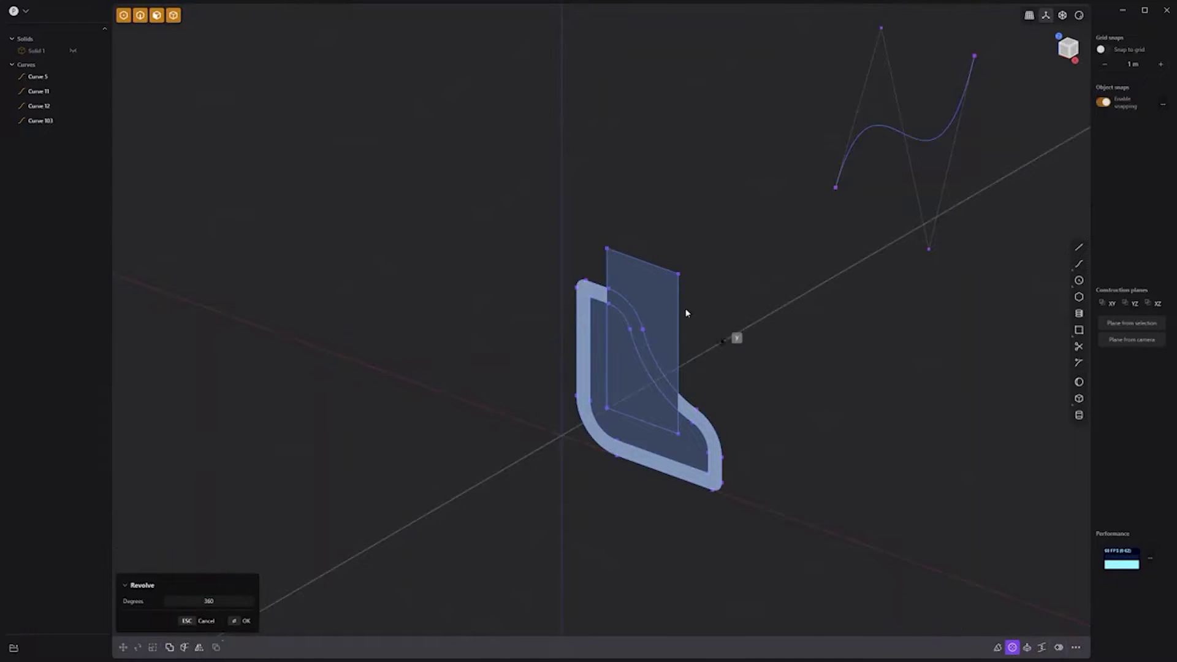
pyautogui.click(560, 192)
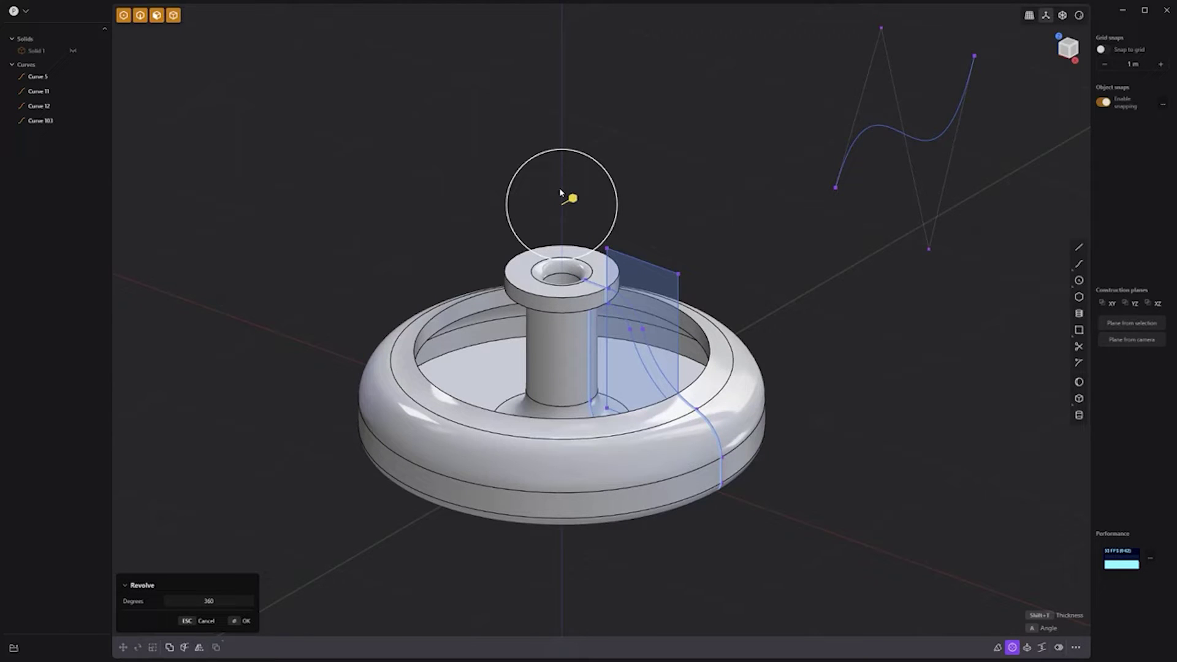
pyautogui.moveTo(618, 219); pyautogui.dragTo(604, 173)
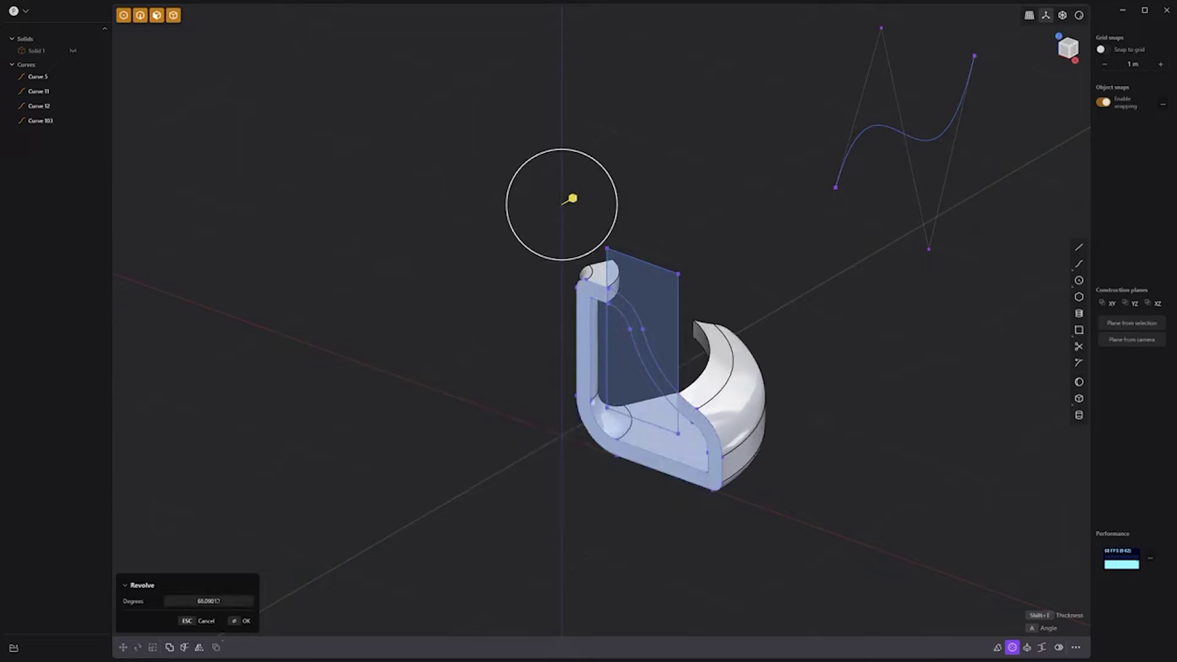
pyautogui.click(208, 601)
pyautogui.write('180')
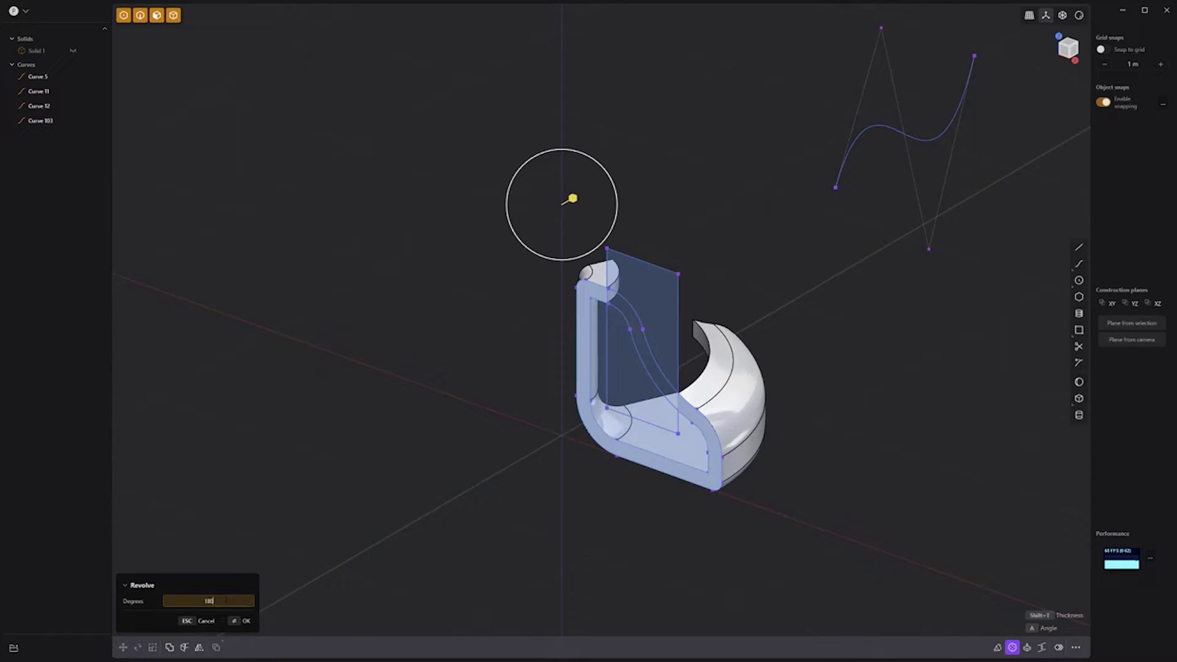
pyautogui.press('Return')
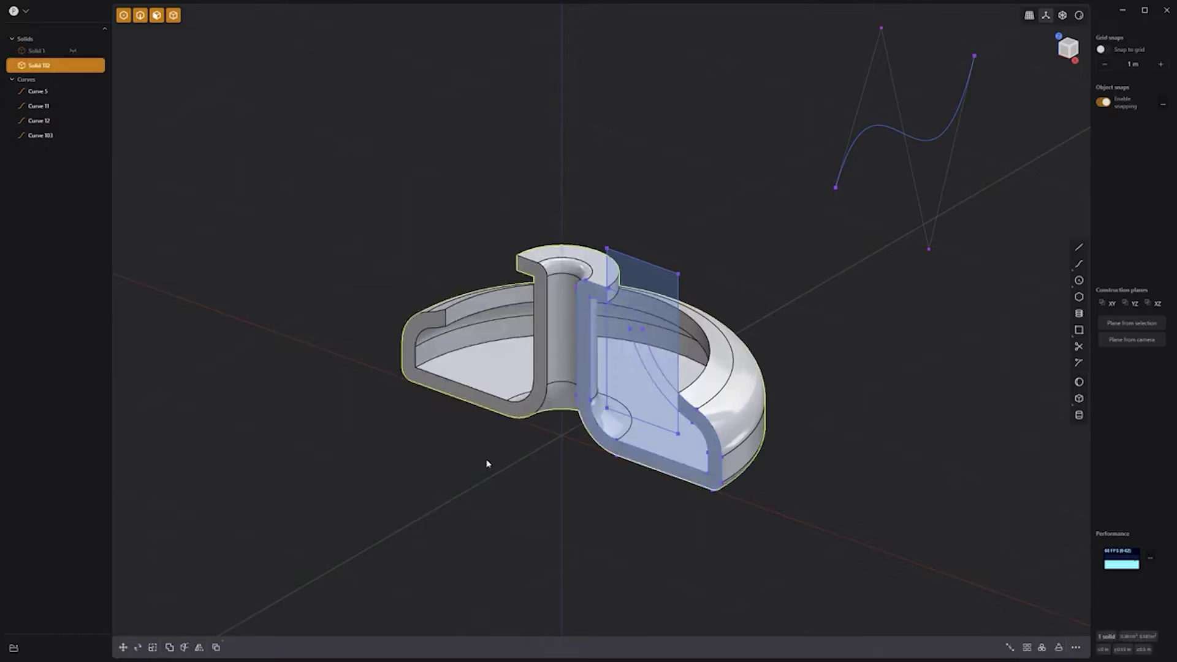
pyautogui.click(877, 129)
pyautogui.click(885, 648)
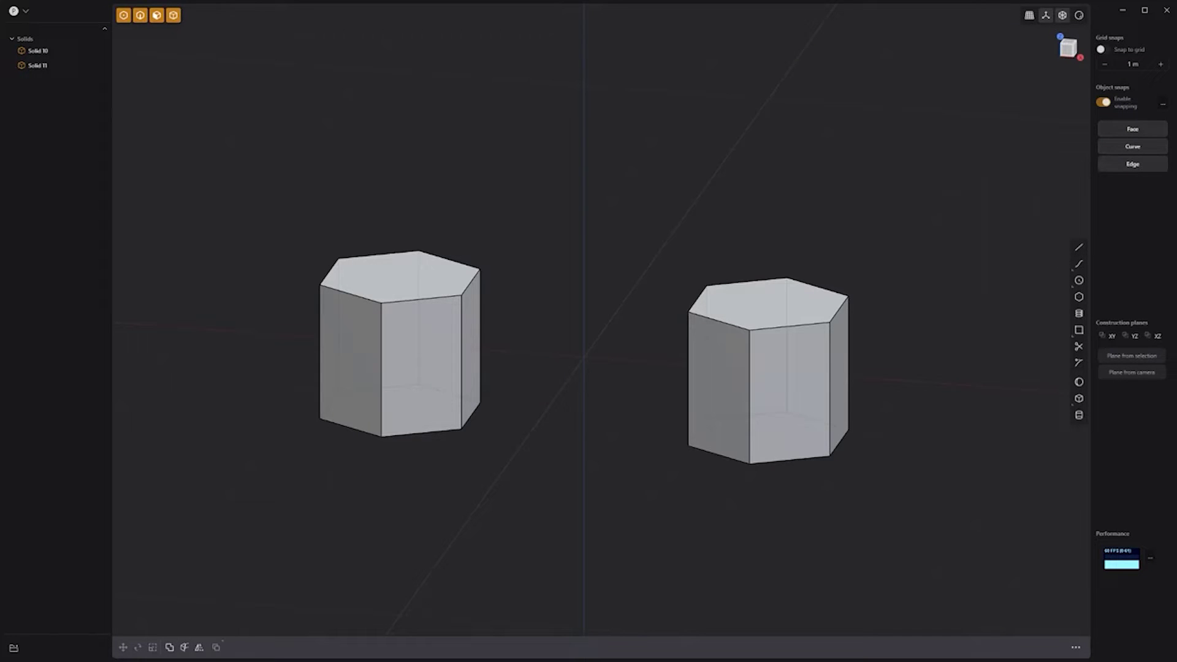
# - Duplicate the right prism's top face edges as a hexagon curve
pyautogui.click(765, 305)
pyautogui.press('o')
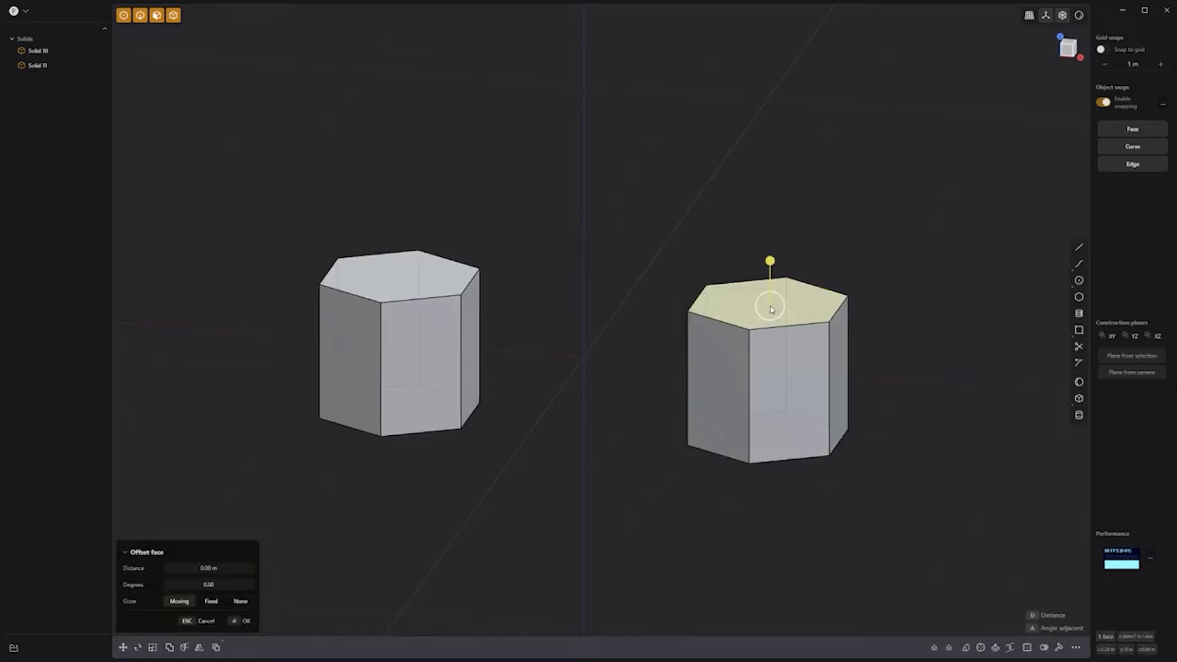
pyautogui.hotkey('ctrl', '2')
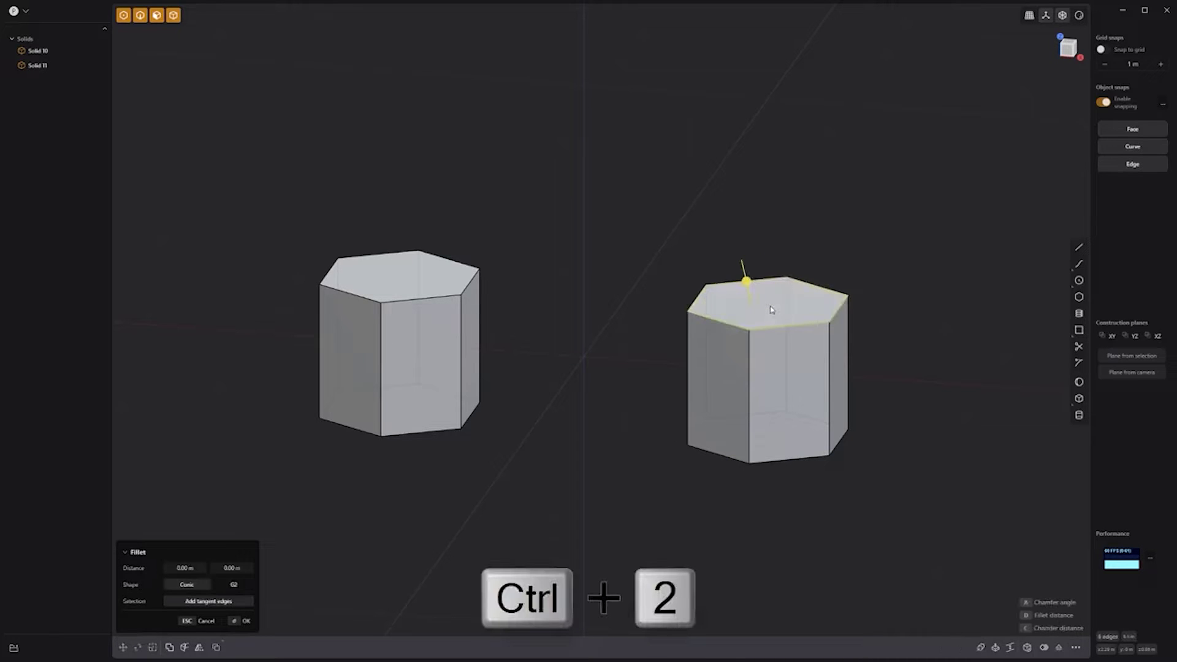
pyautogui.hotkey('shift', 'd')
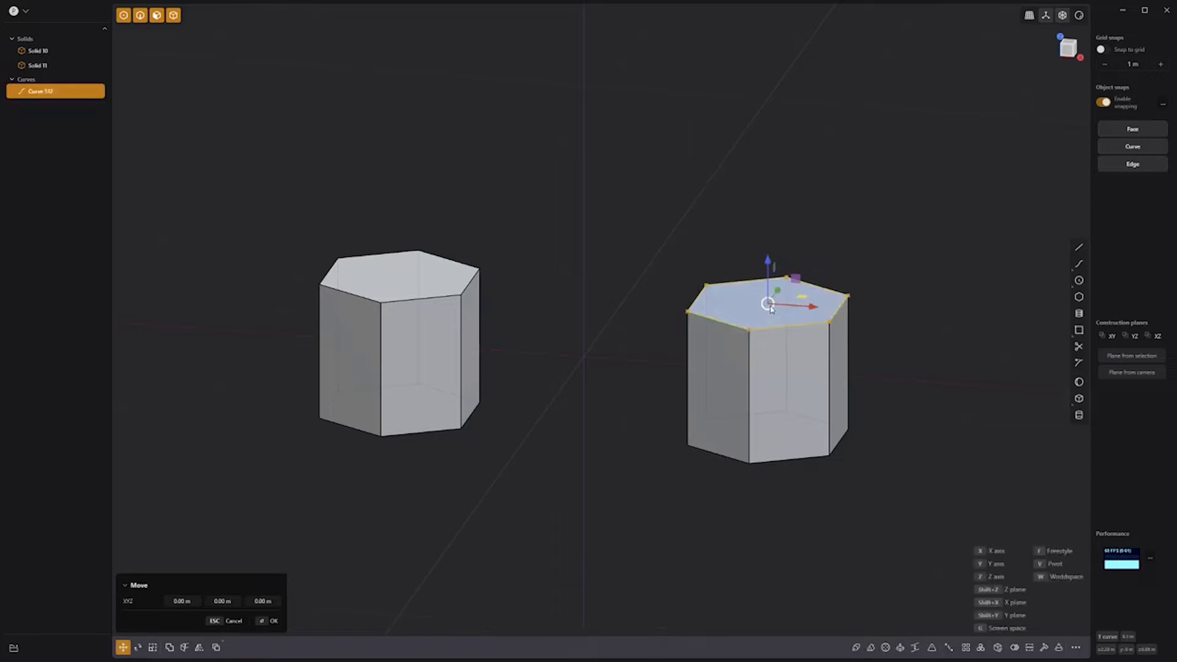
# - Revolve the hexagon outline 180° around a vertical axis through the origin
pyautogui.click(884, 647)
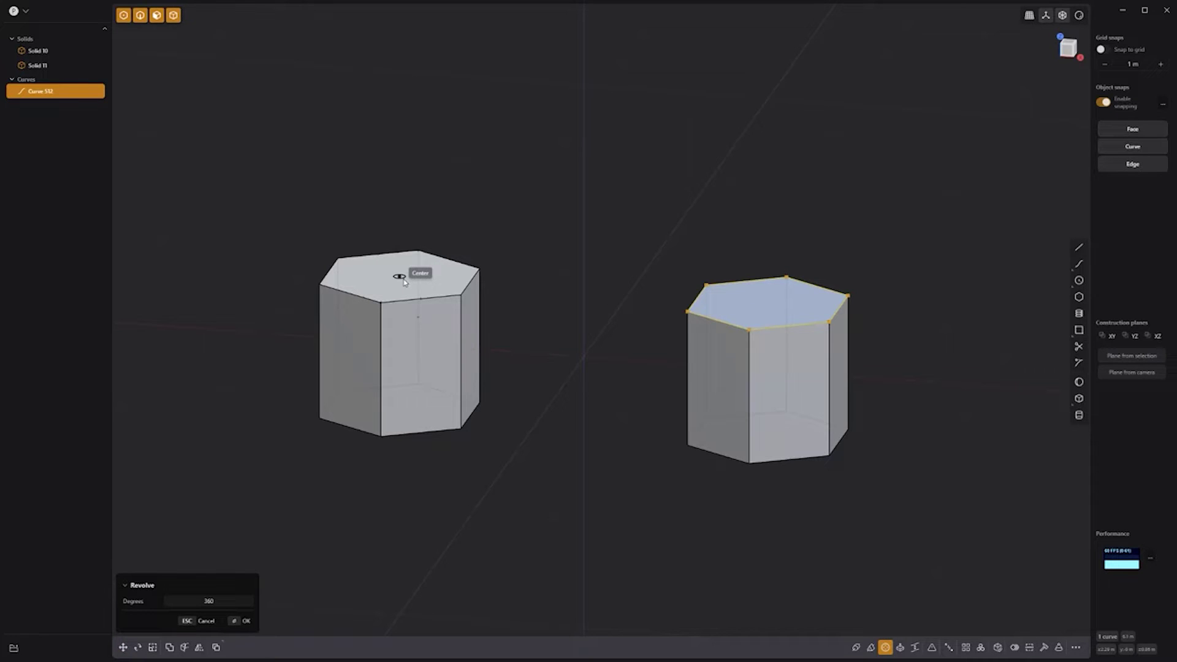
pyautogui.press('shift')
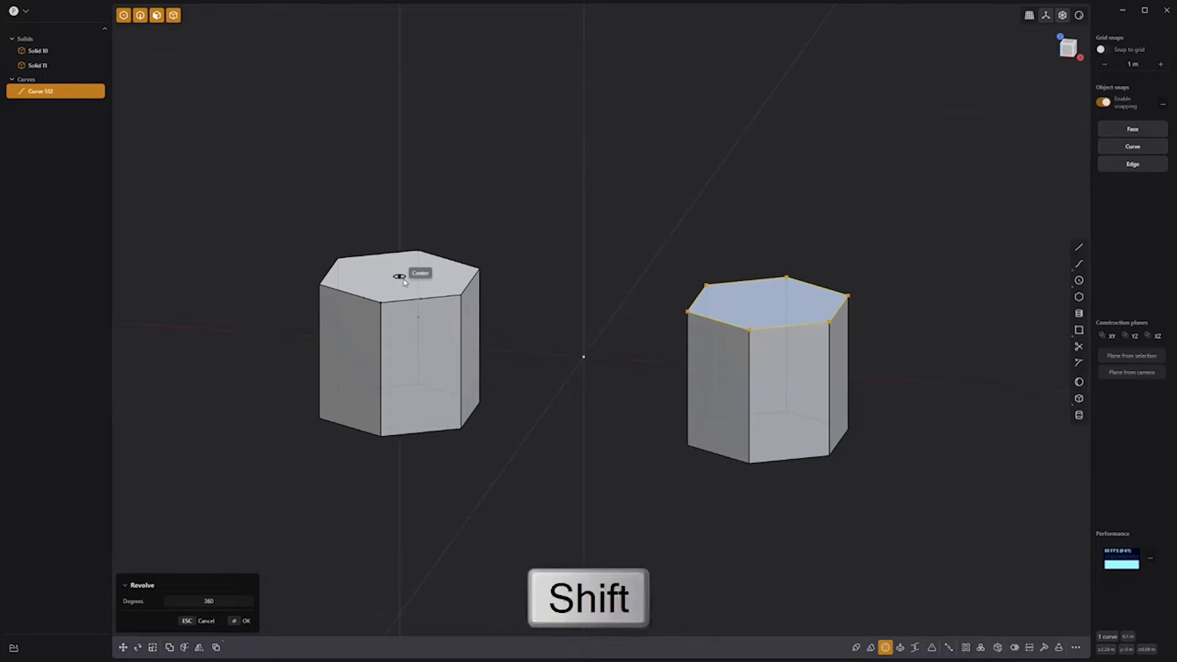
pyautogui.click(586, 289)
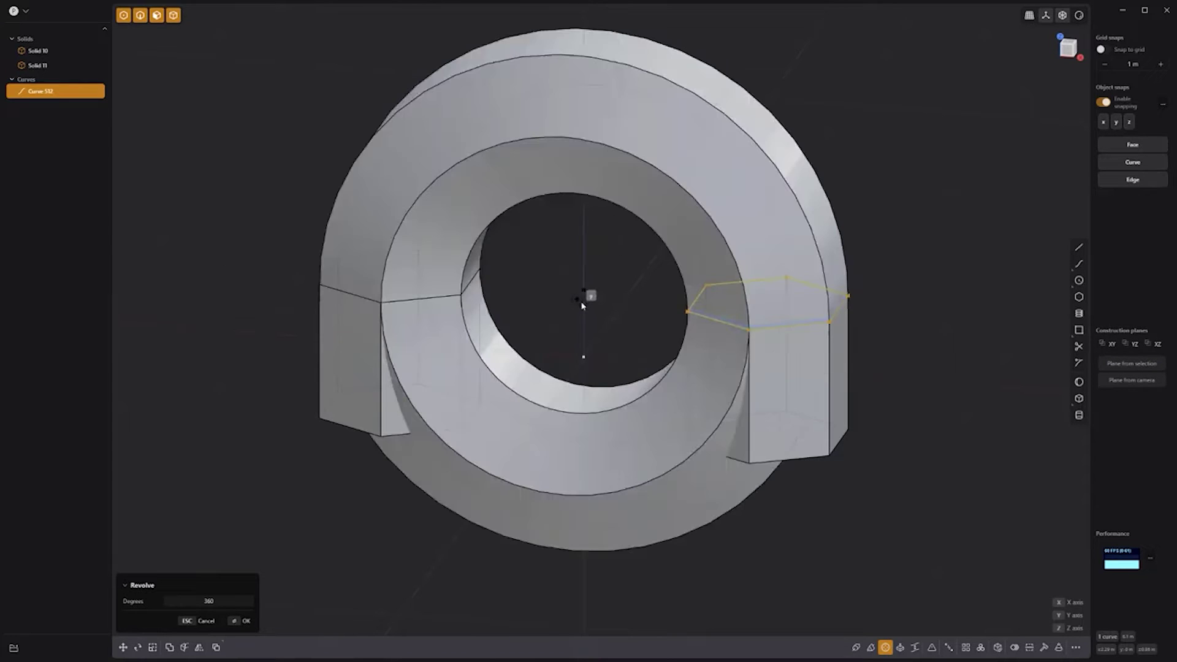
pyautogui.click(579, 304)
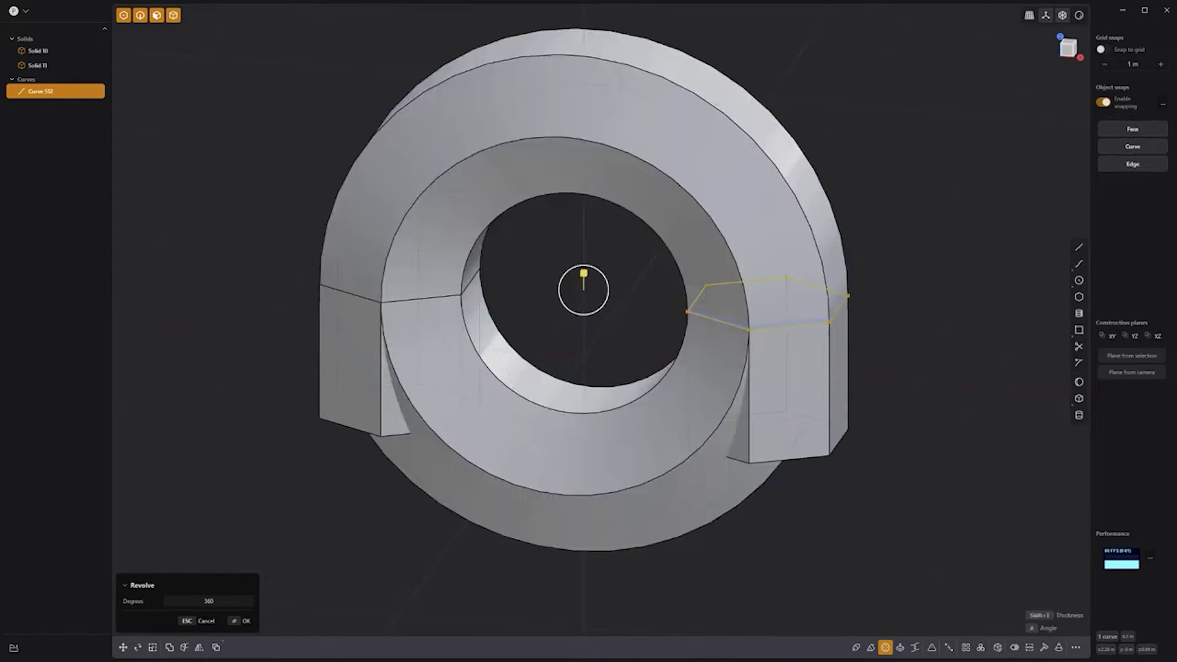
pyautogui.write('a180')
pyautogui.press('Return')
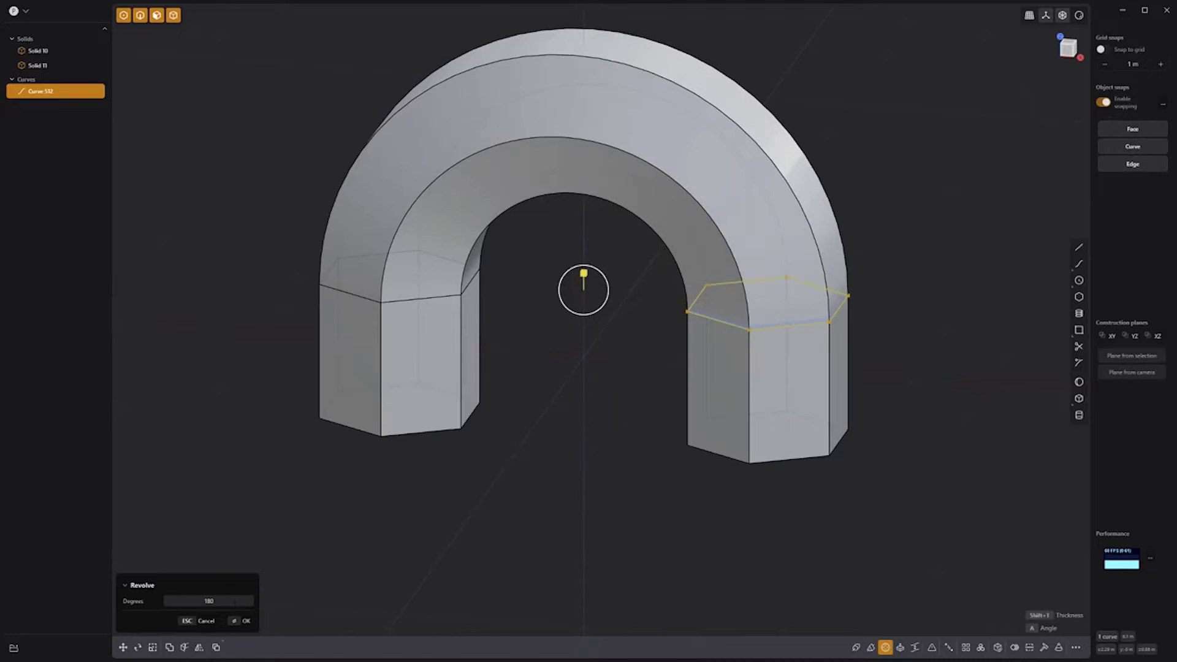
pyautogui.press('Return')
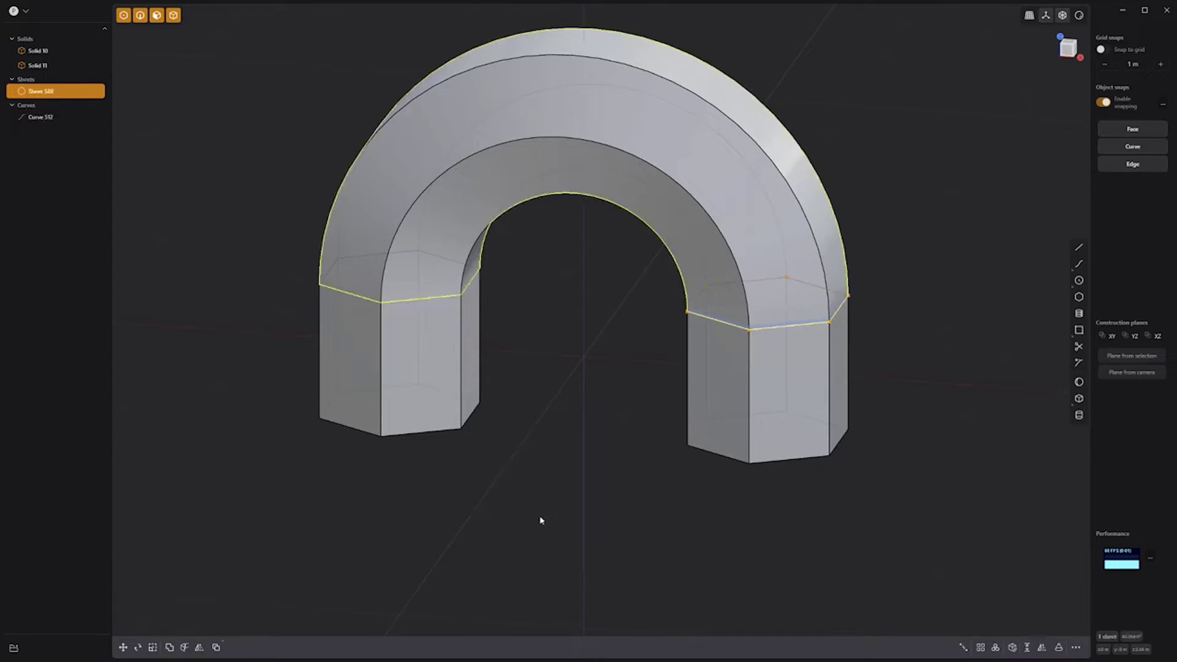
# - Convert Sheet 588 to a solid, union it with both prisms, and hide Curve 512
pyautogui.click(1012, 648)
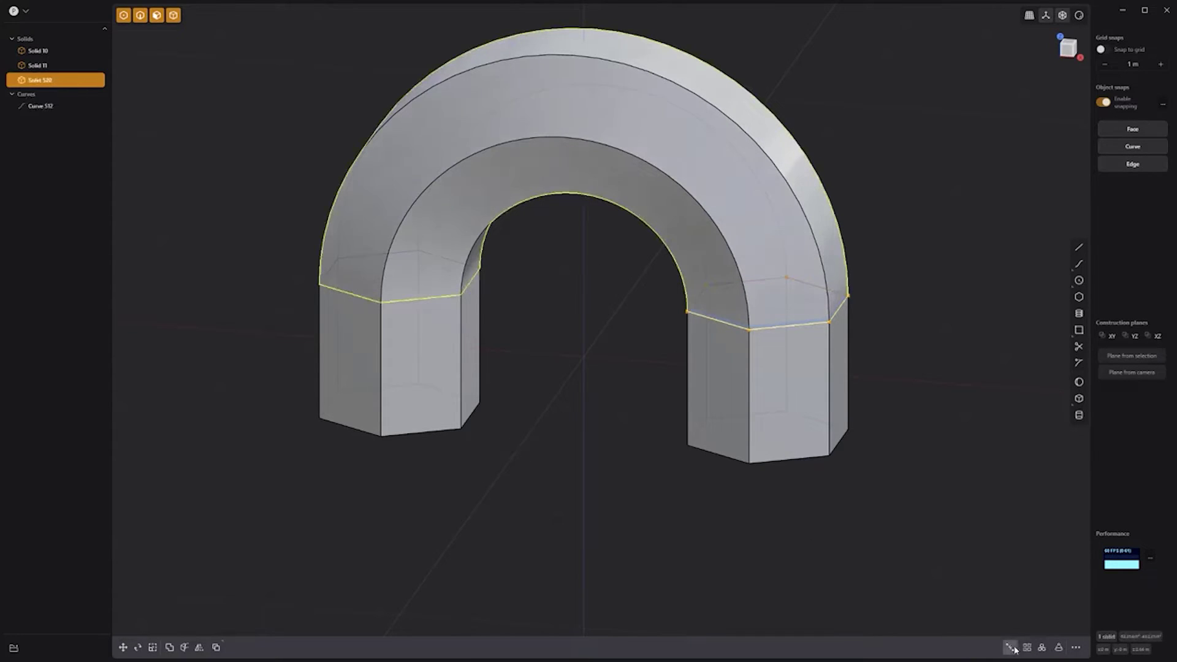
pyautogui.moveTo(844, 535); pyautogui.dragTo(403, 350)
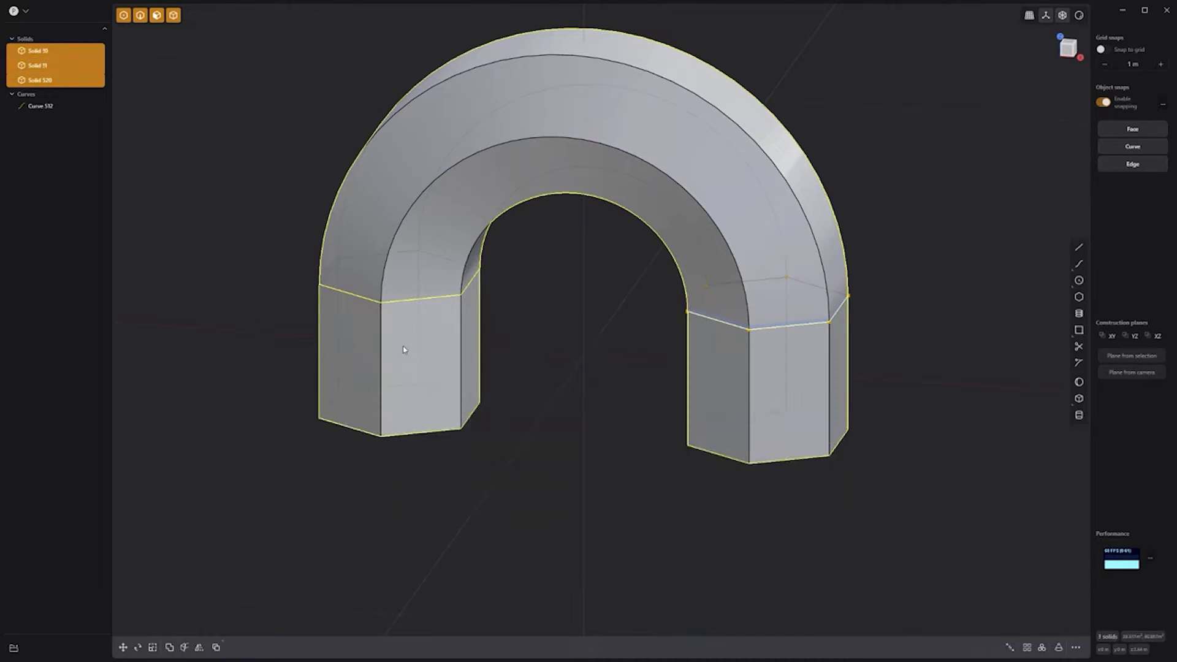
pyautogui.press('q')
pyautogui.press('q')
pyautogui.click(497, 449)
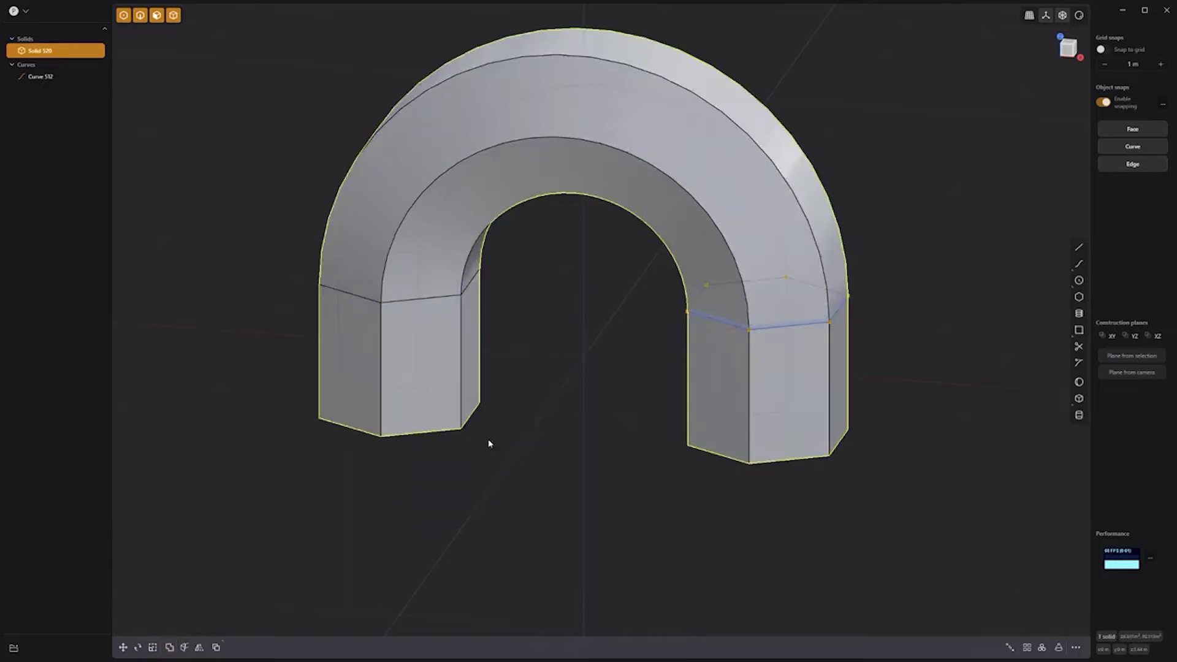
pyautogui.click(73, 77)
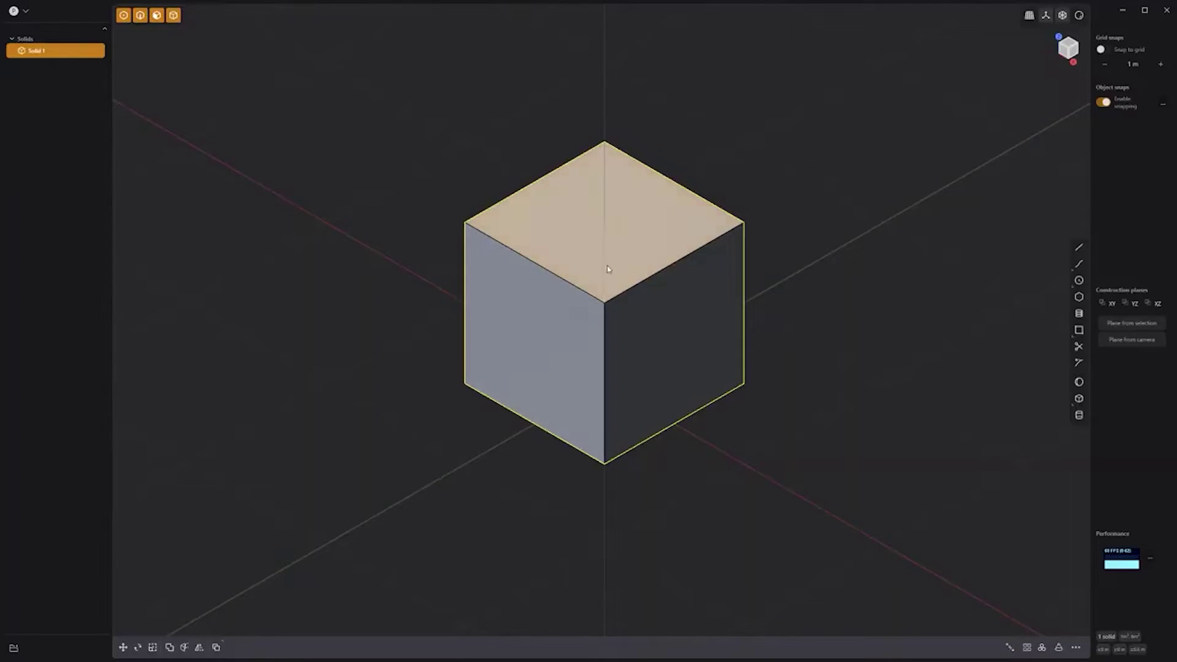
# - Fillet the cube edges with a radius of about 0.3232 m
pyautogui.press('f')
pyautogui.click(743, 299)
pyautogui.click(557, 280)
pyautogui.moveTo(557, 280); pyautogui.dragTo(512, 284)
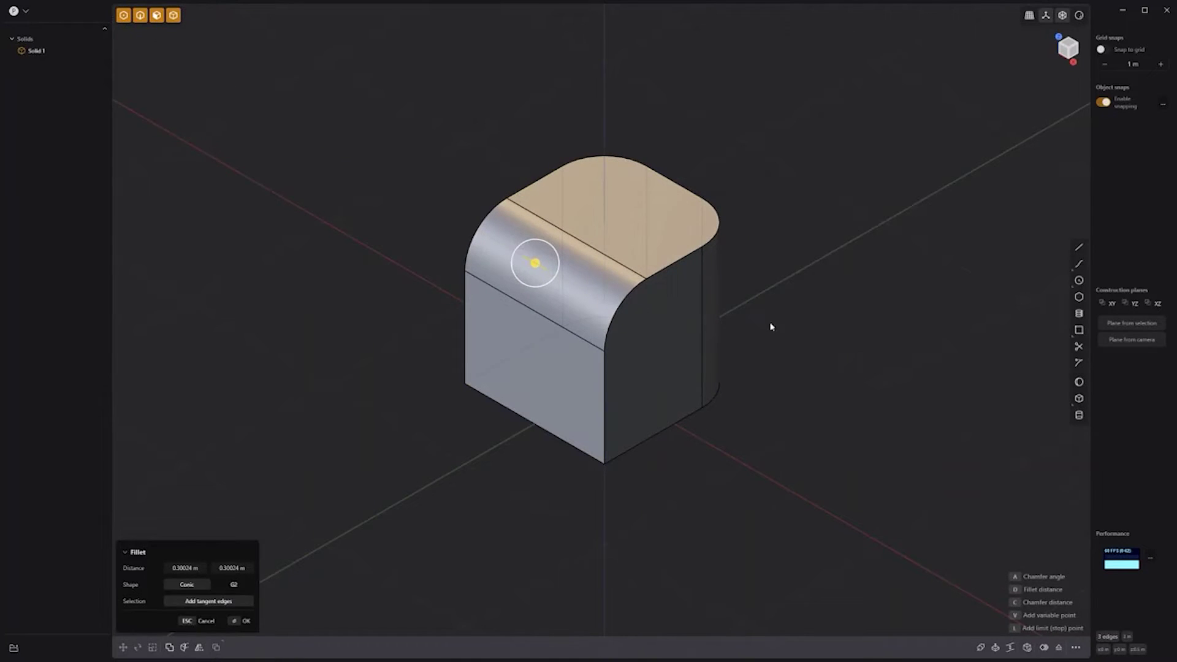
pyautogui.press('Return')
# - Duplicate the cube's left face outline as Curve 3 and hide Solid 1
pyautogui.click(598, 407)
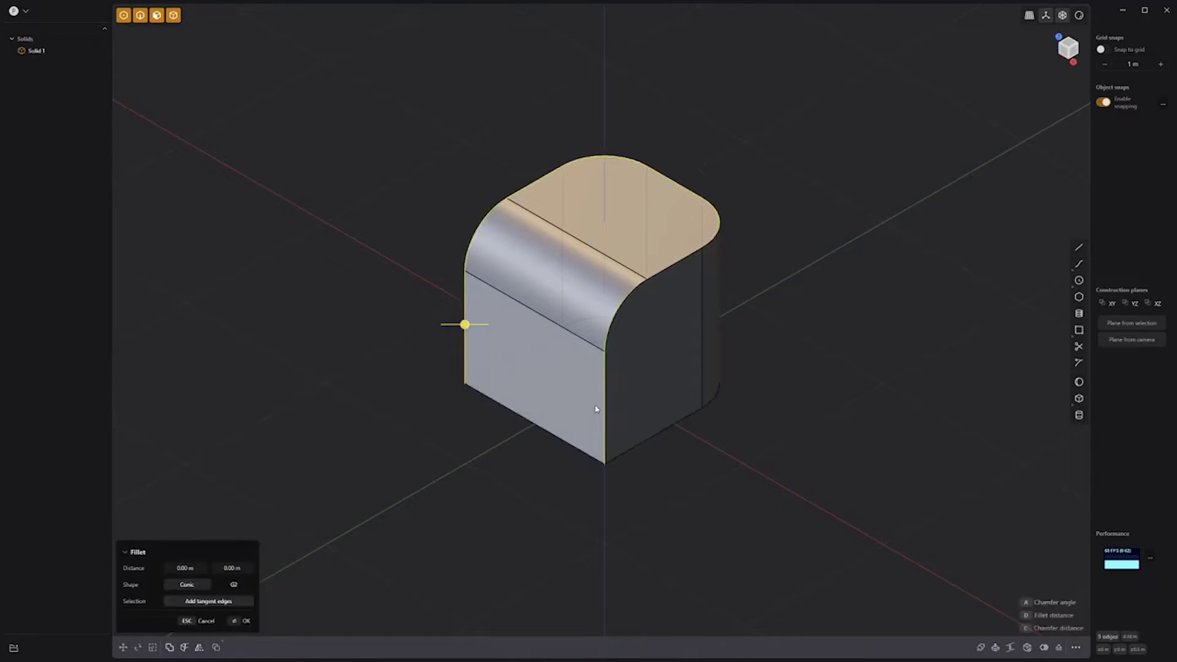
pyautogui.hotkey('shift', 'd')
pyautogui.click(72, 52)
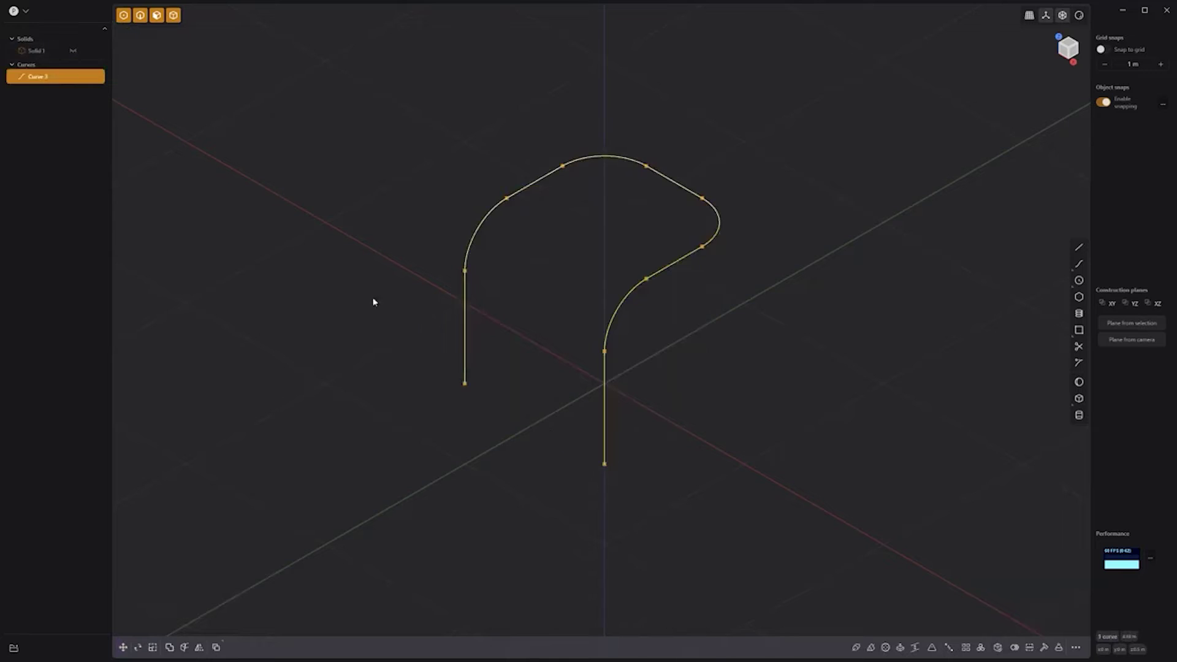
# - Draw a six-sided polygon centered at the curve's lower end
pyautogui.click(402, 323)
pyautogui.click(1079, 297)
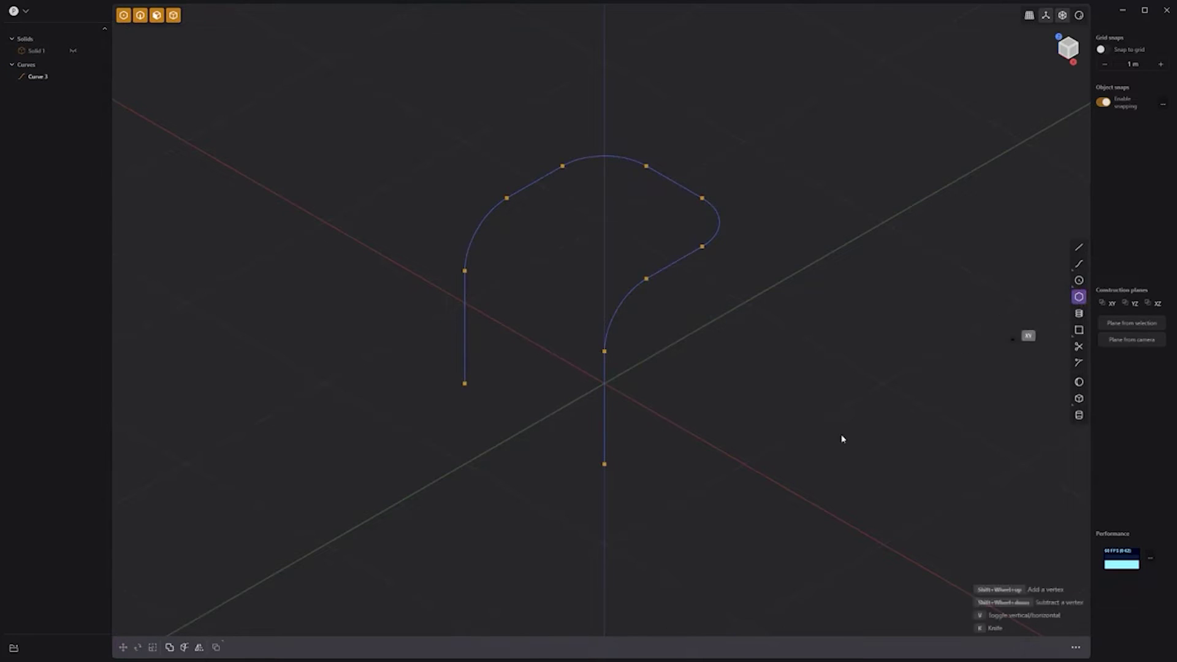
pyautogui.click(604, 464)
pyautogui.keyDown('shift'); pyautogui.scroll(1, 625, 485); pyautogui.keyUp('shift')
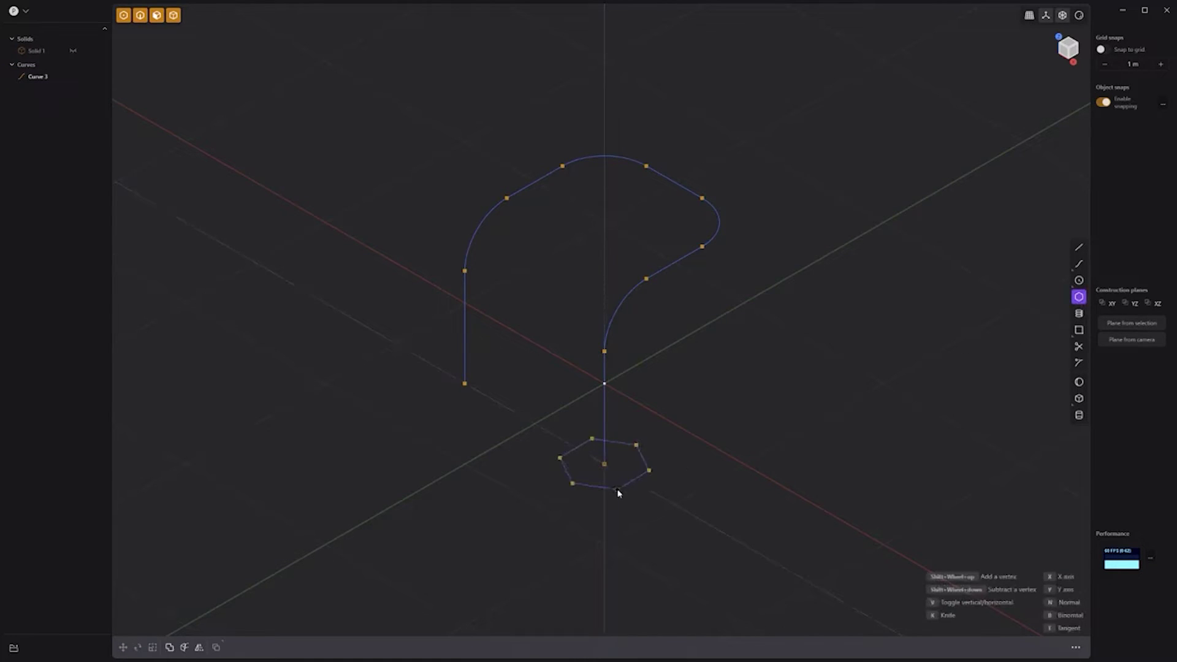
pyautogui.click(617, 490)
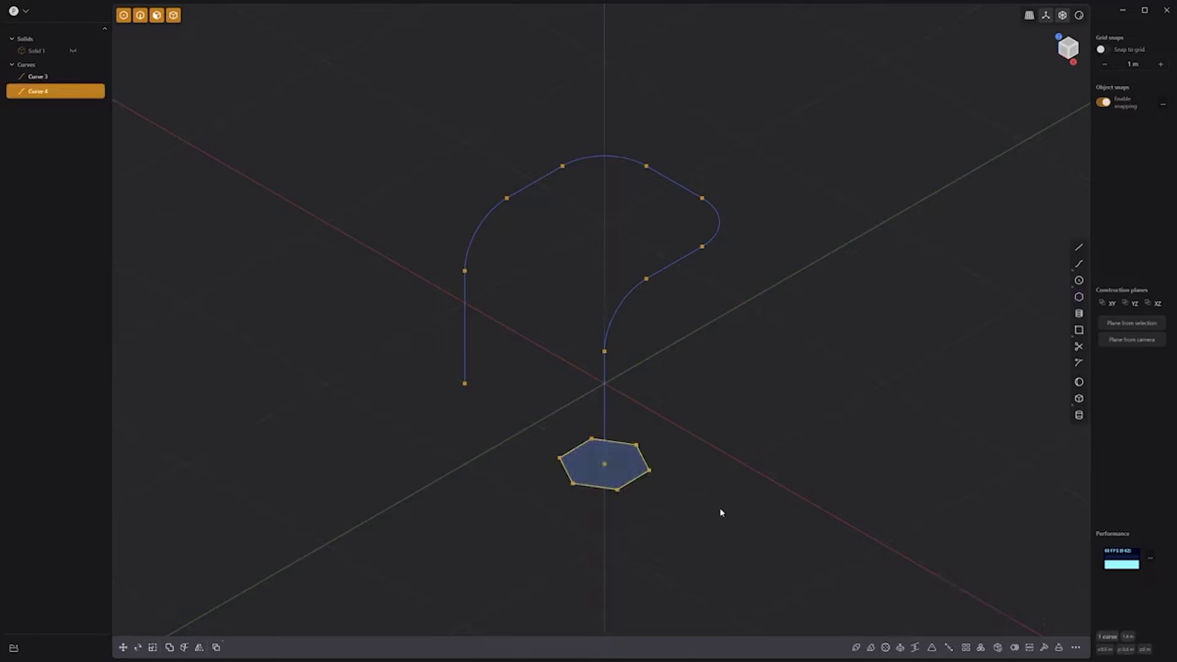
# - Sweep the hexagon along the hook-shaped curve as the spine
pyautogui.click(871, 649)
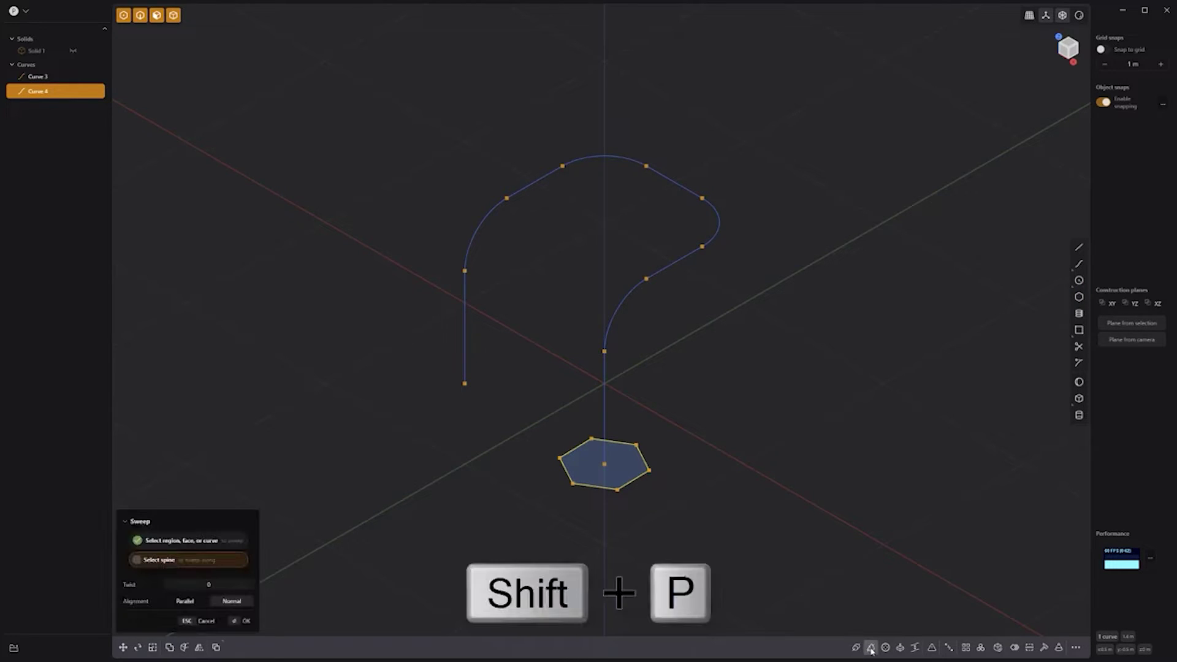
pyautogui.click(605, 392)
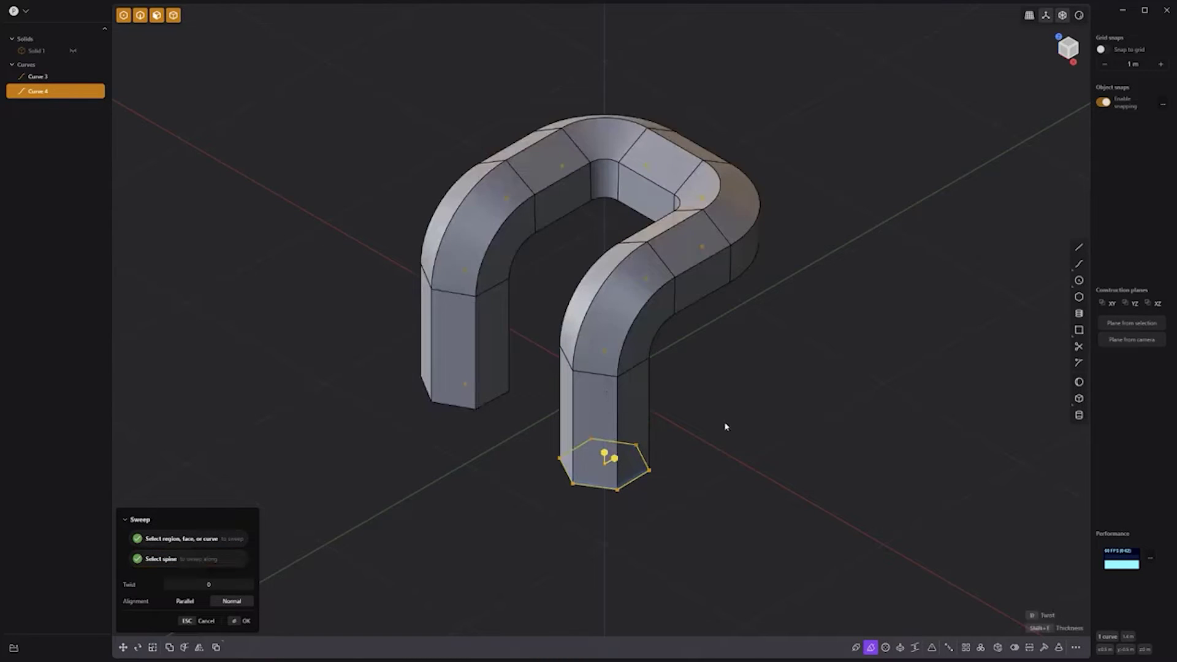
pyautogui.press('Return')
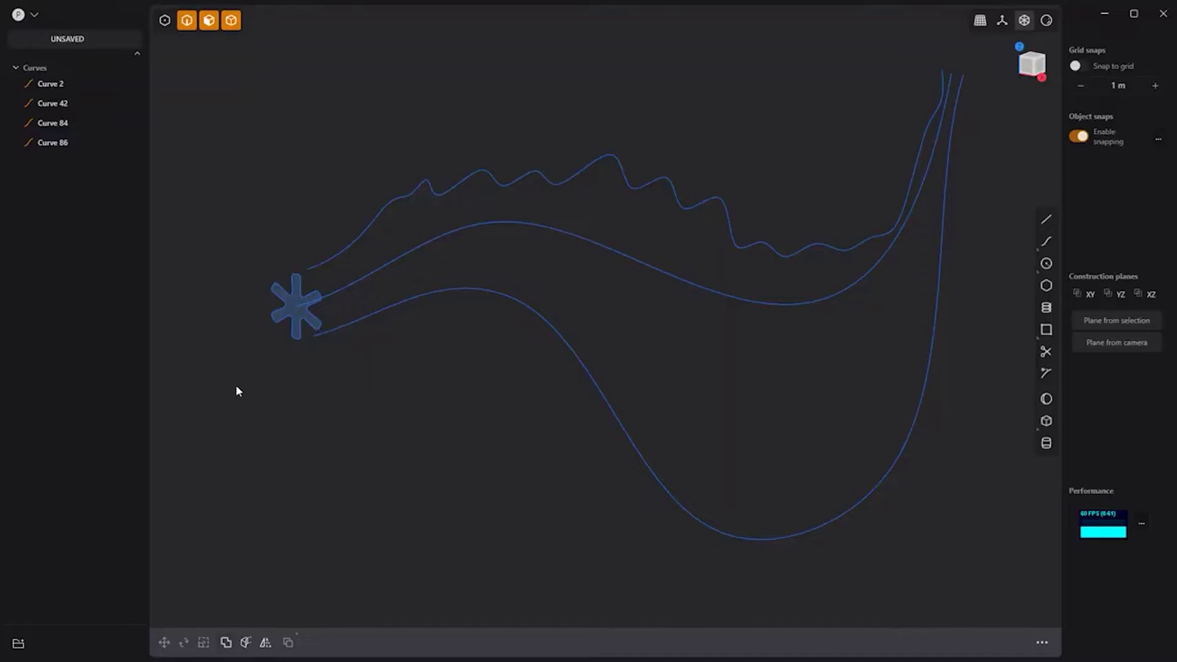
# - Sweep the star profile along the middle spine, using the wavy and lower curves as guides
pyautogui.click(289, 291)
pyautogui.click(768, 641)
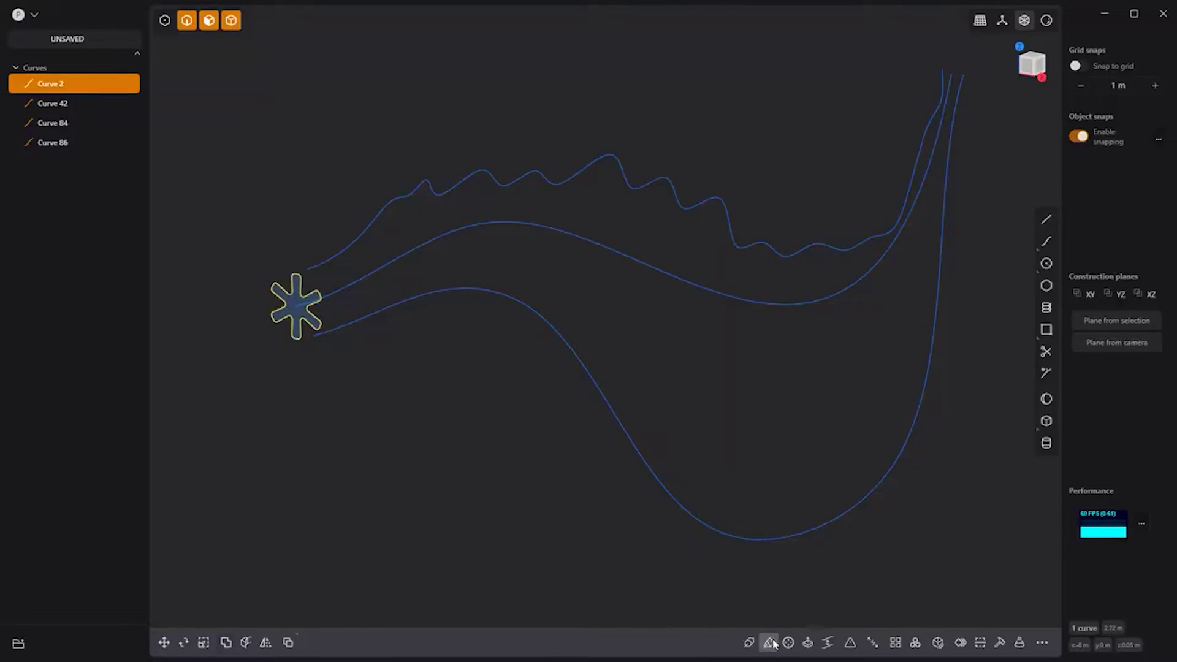
pyautogui.click(441, 238)
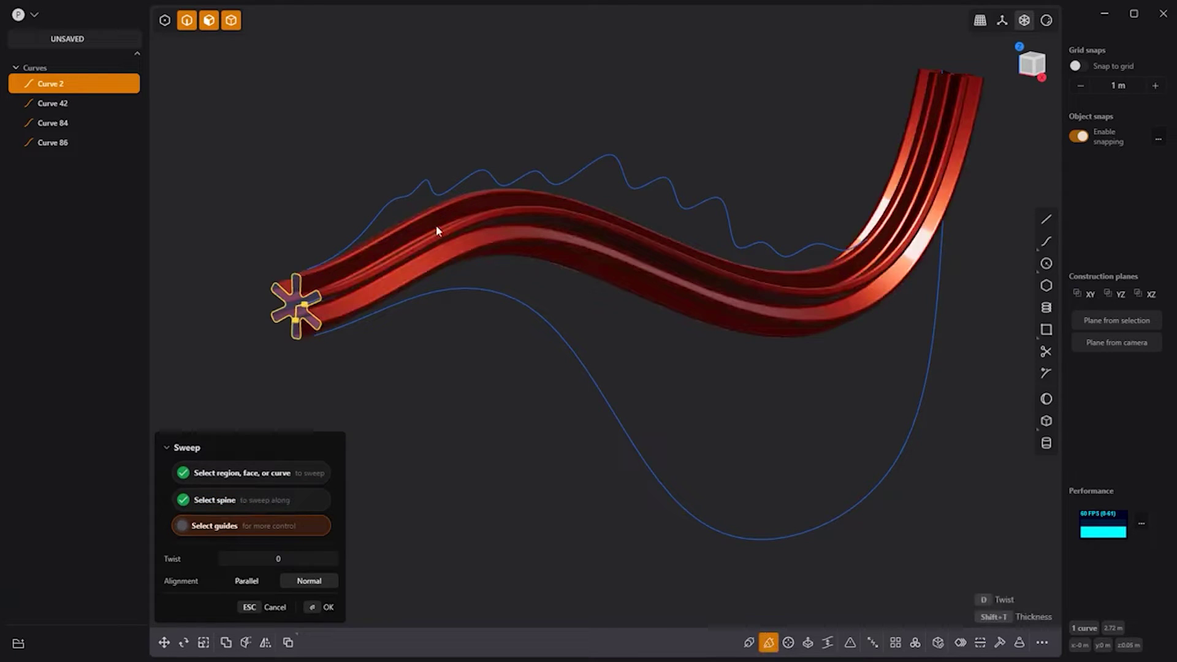
pyautogui.click(419, 186)
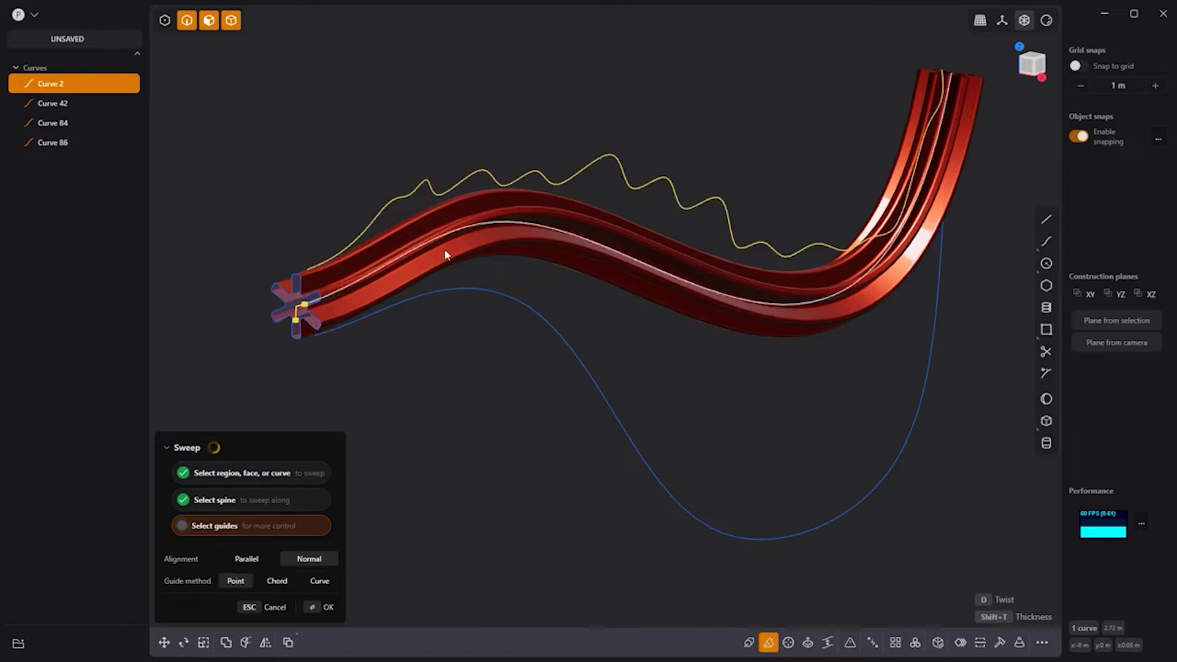
pyautogui.click(491, 292)
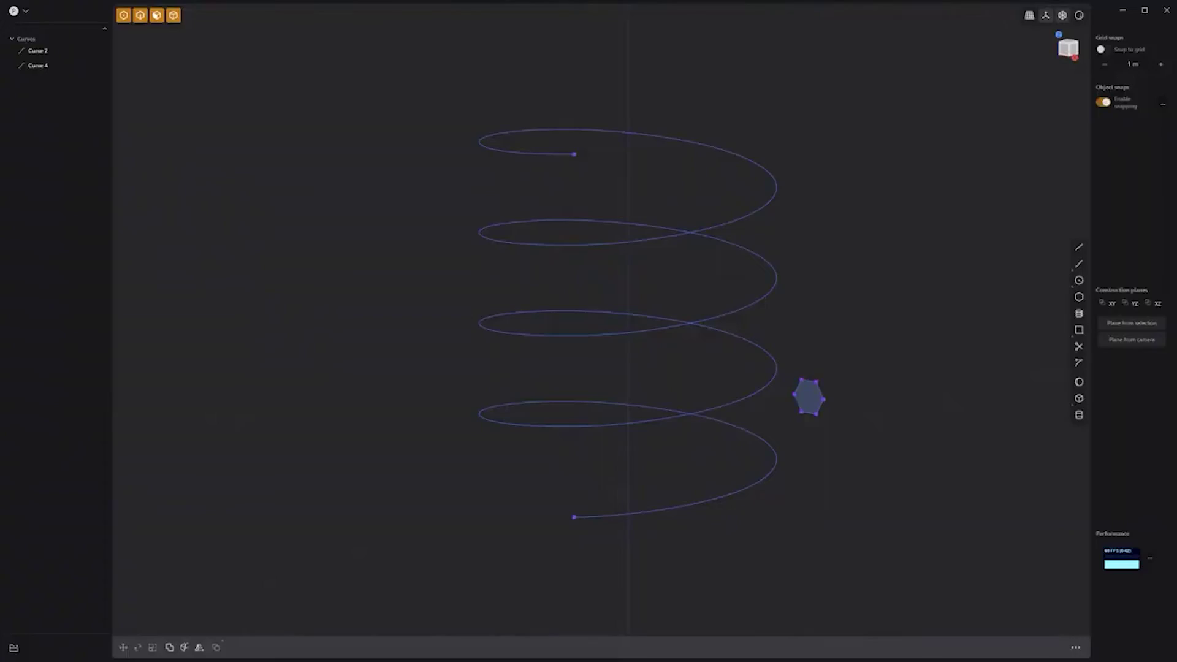
# - Pipe the helix with a 0.15 m hollow section, using the hexagon as custom profile
pyautogui.click(602, 245)
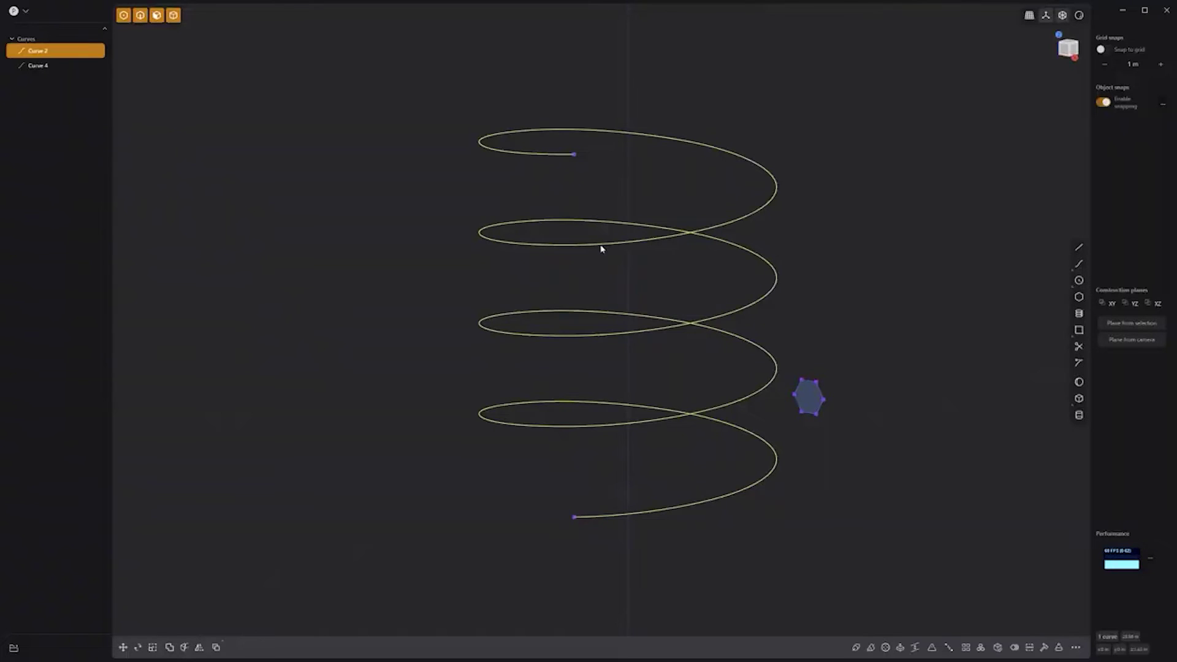
pyautogui.press('p')
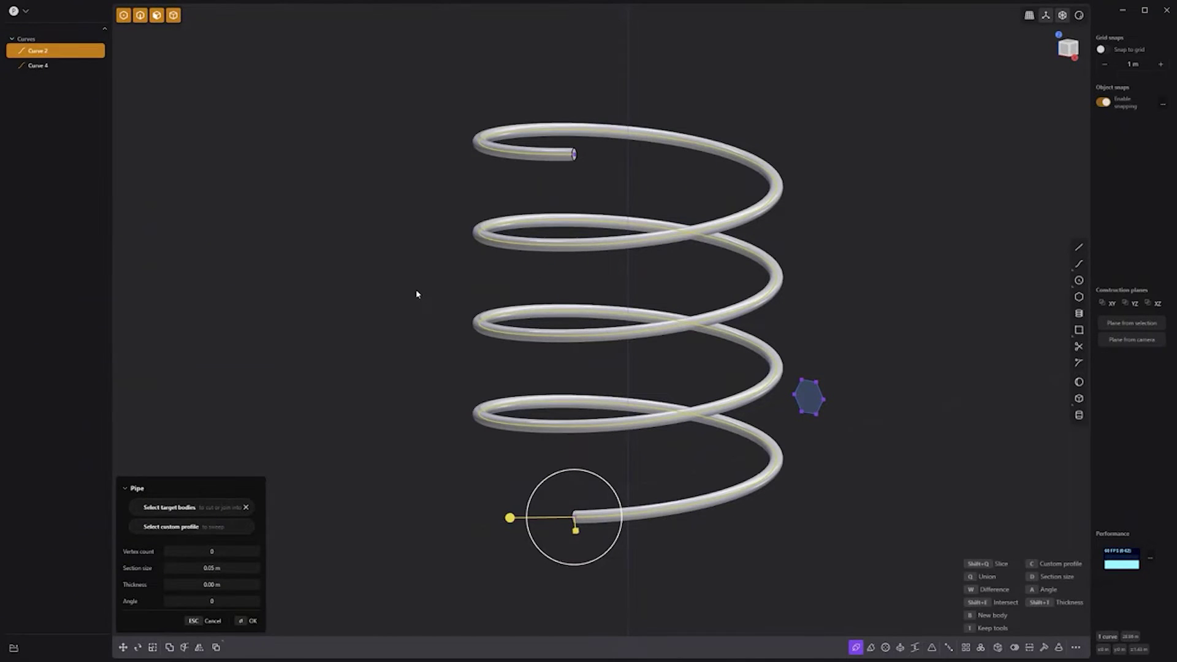
pyautogui.moveTo(509, 518); pyautogui.dragTo(637, 517)
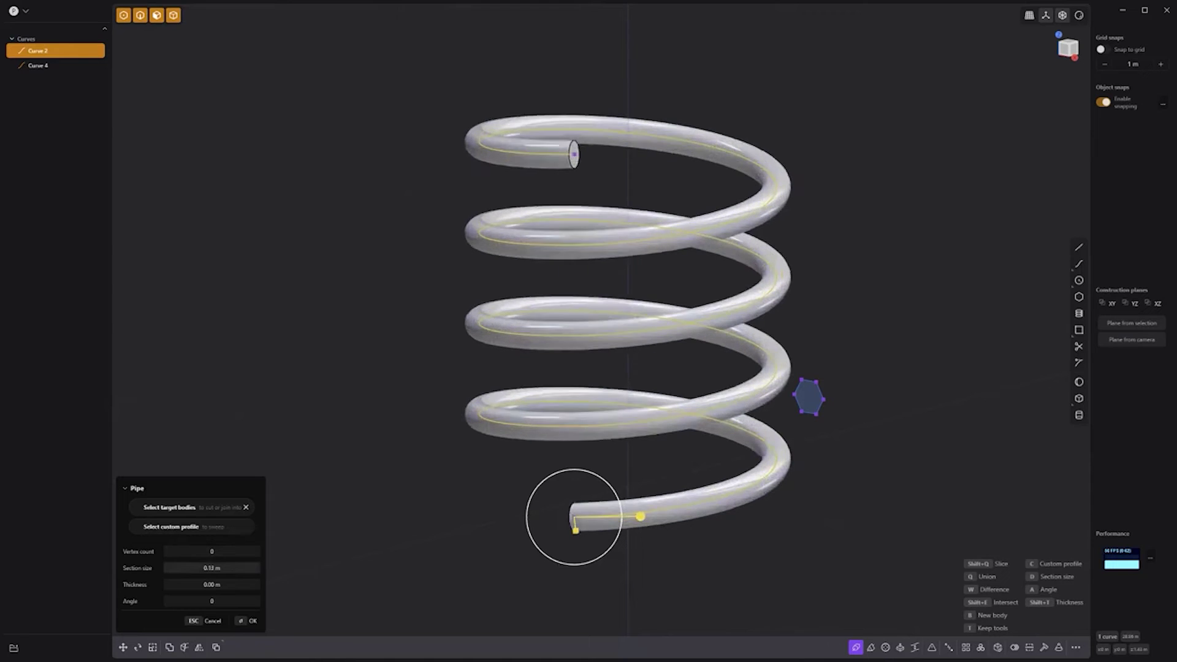
pyautogui.moveTo(221, 584); pyautogui.dragTo(245, 584)
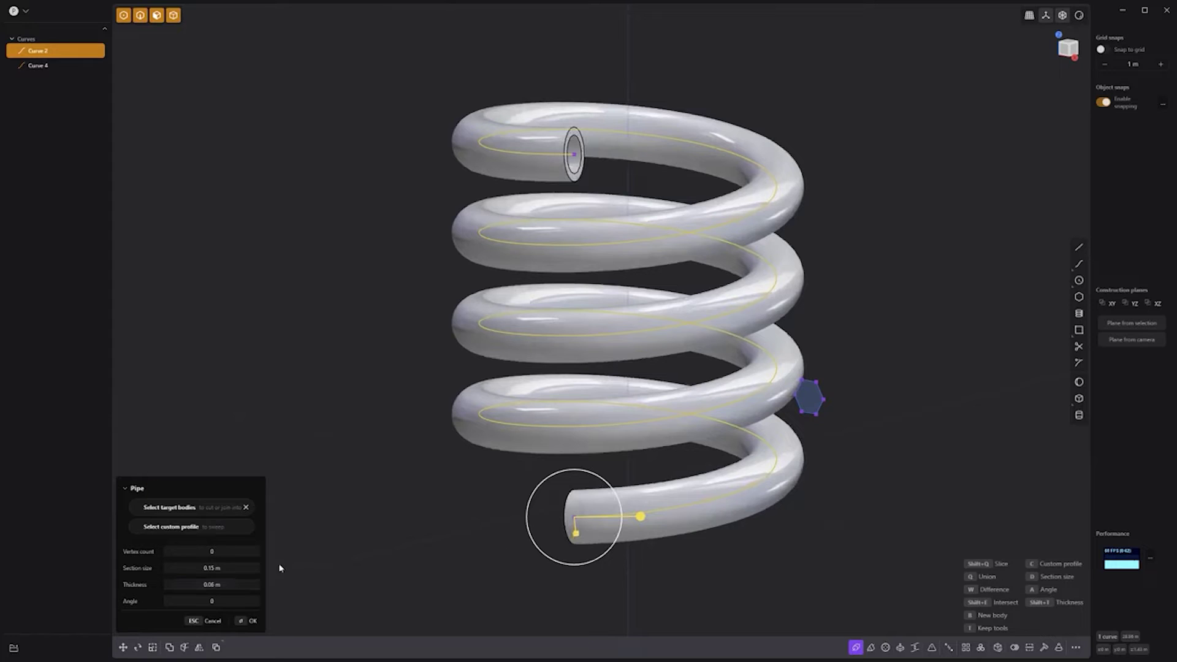
pyautogui.click(204, 531)
pyautogui.click(811, 406)
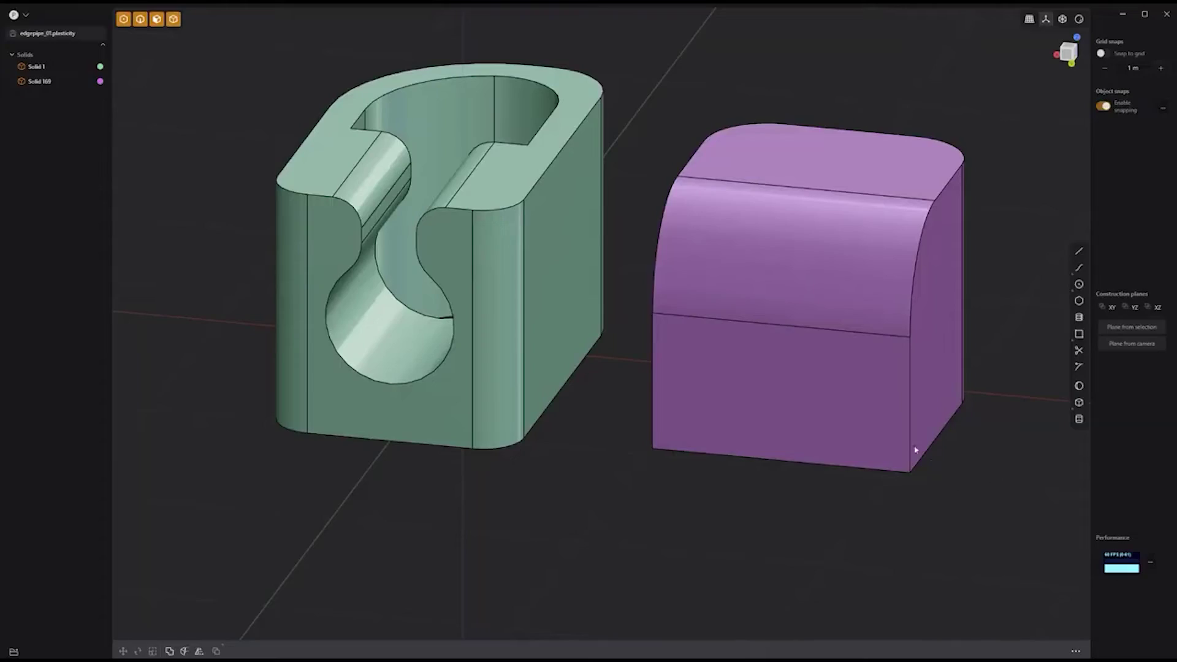
# - Run a separate-body pipe about 0.058 m thick along all edges of the purple solid
pyautogui.click(910, 452)
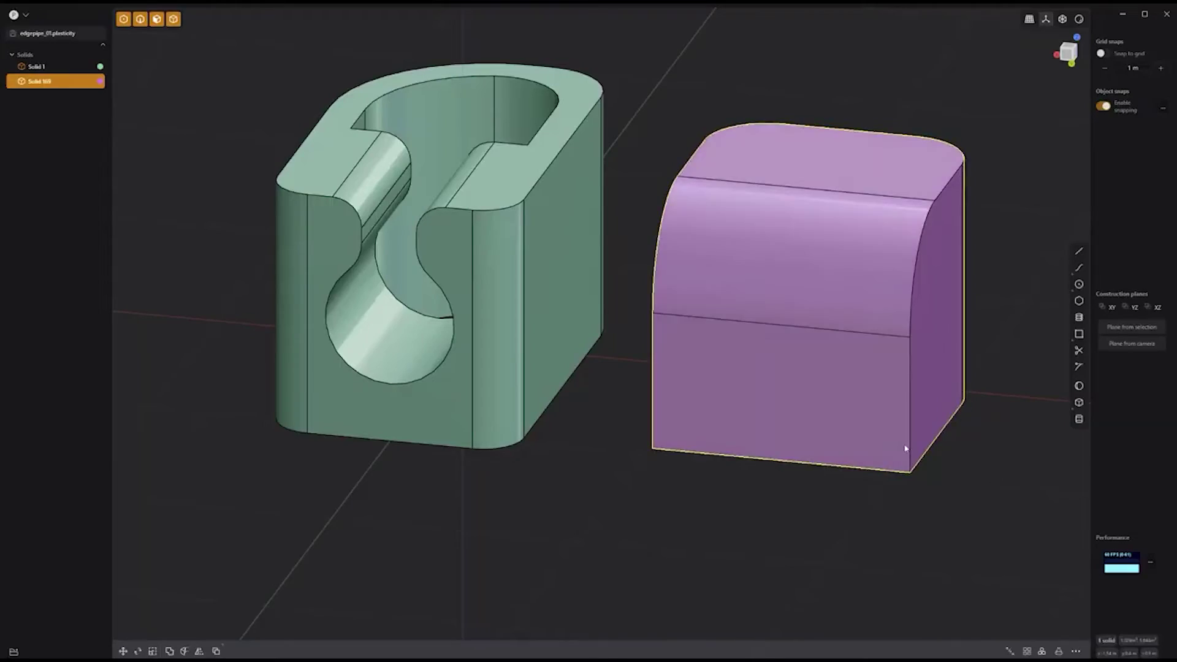
pyautogui.press('f')
pyautogui.press('p')
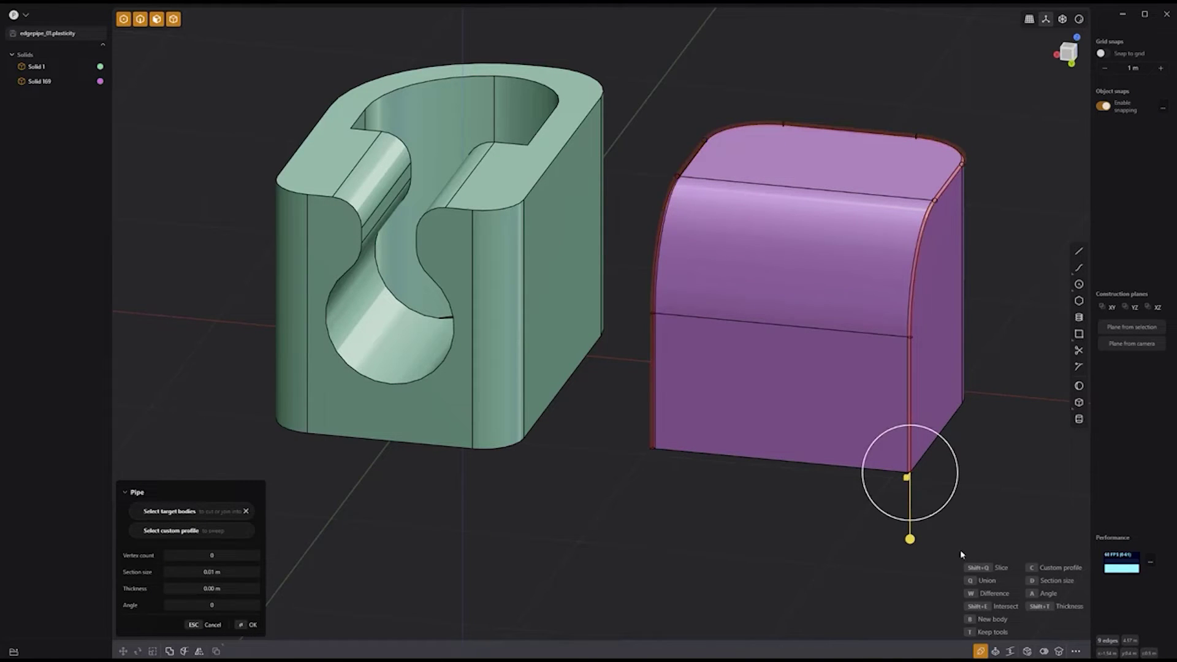
pyautogui.press('b')
pyautogui.moveTo(910, 540); pyautogui.dragTo(909, 647)
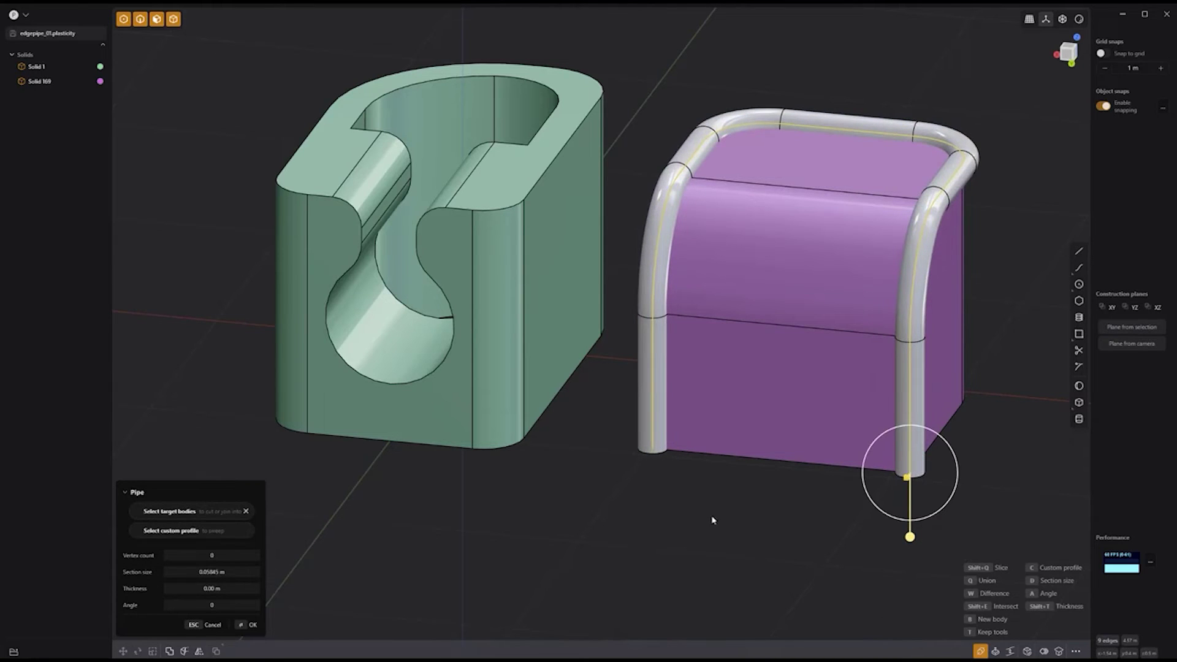
pyautogui.press('Return')
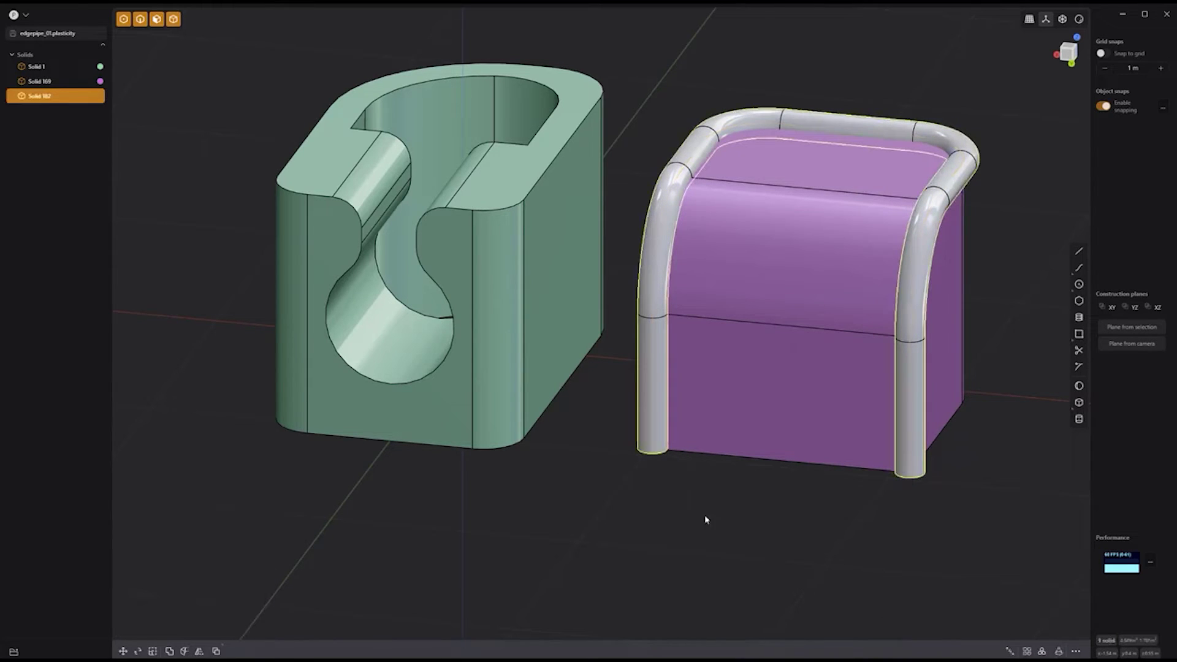
# - Run a separate-body pipe along the green block's cut-out edges
pyautogui.click(440, 366)
pyautogui.press('p')
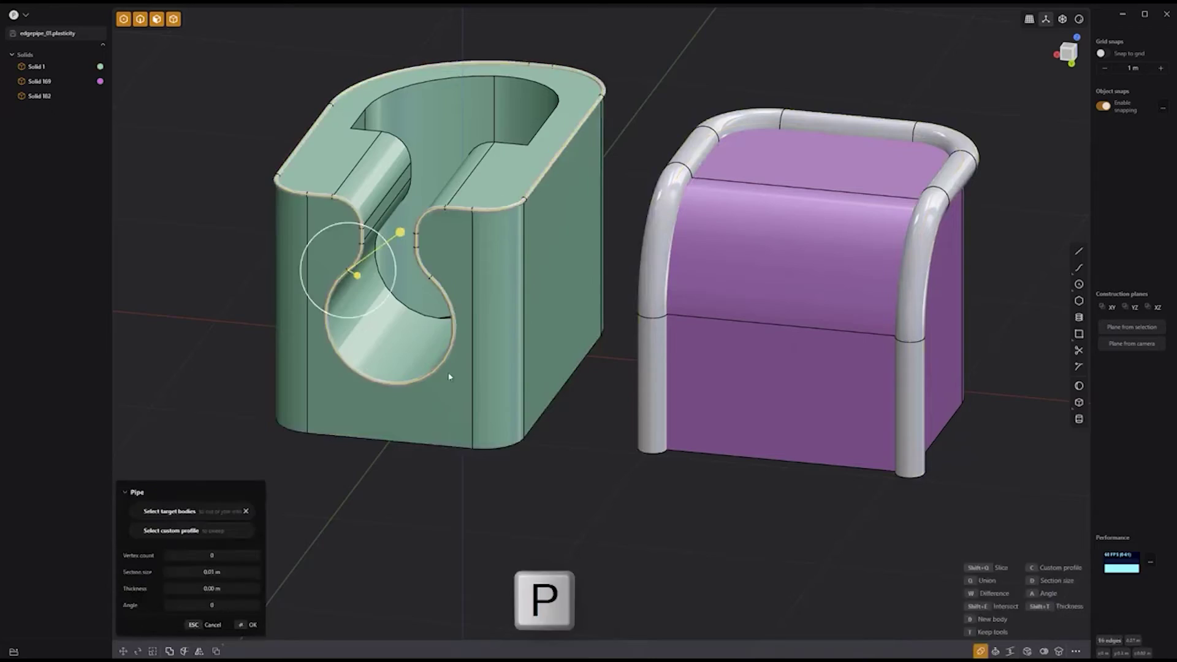
pyautogui.press('b')
pyautogui.moveTo(489, 177); pyautogui.dragTo(596, 476)
pyautogui.click(593, 478)
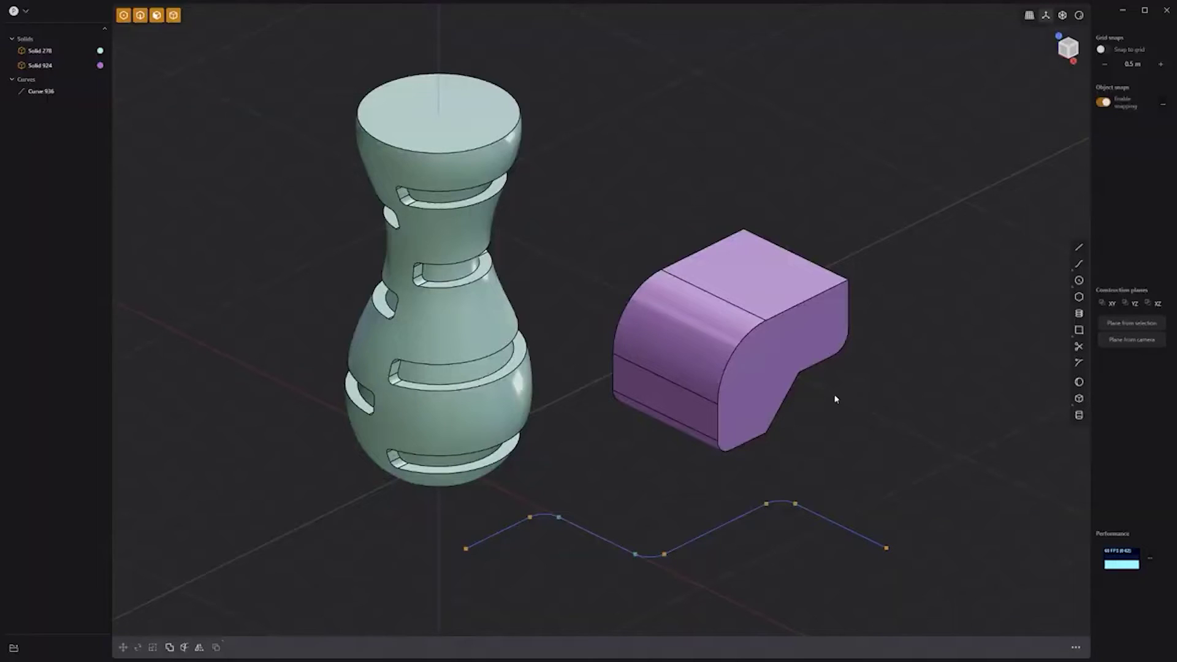
# - Inset the purple block's end face and push it deep to hollow the block
pyautogui.click(785, 355)
pyautogui.press('o')
pyautogui.press('o')
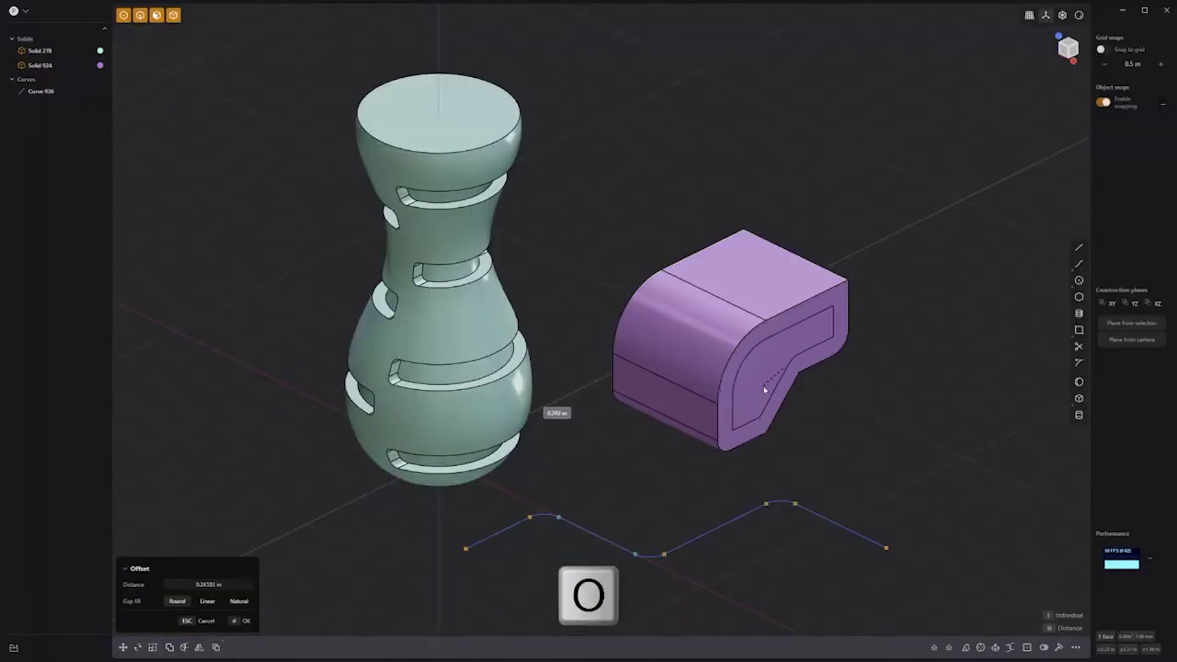
pyautogui.press('Escape')
pyautogui.press('o')
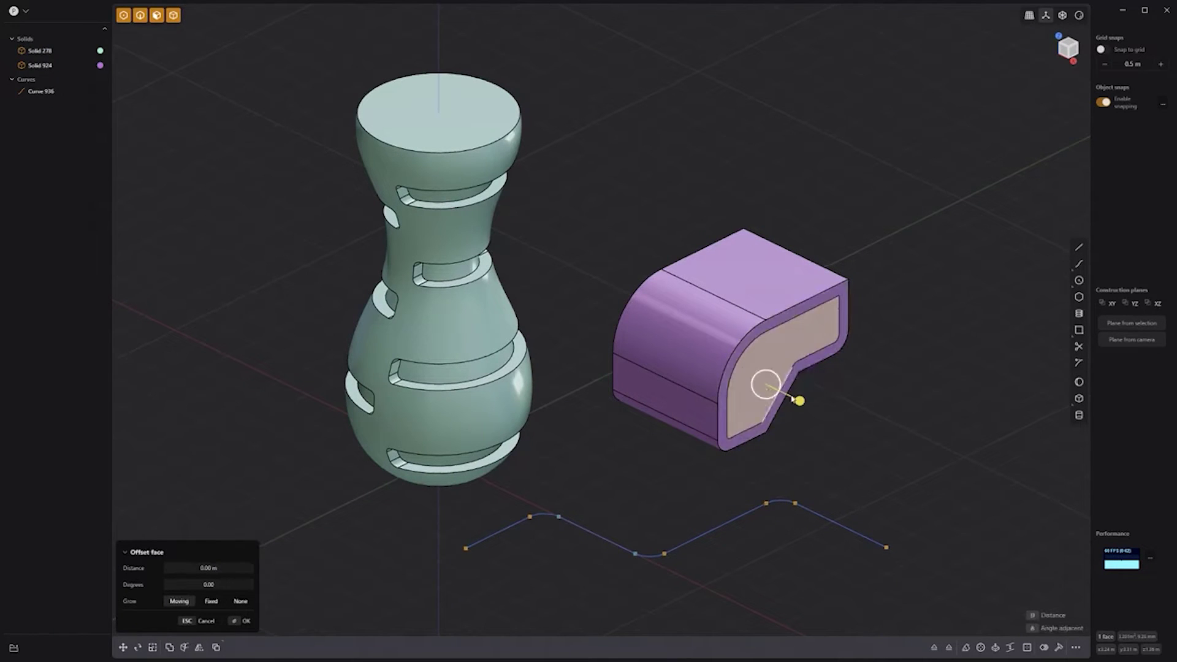
pyautogui.moveTo(797, 400); pyautogui.dragTo(572, 350)
pyautogui.press('Escape')
# - Inset the top and front faces as one joined outline and cut the panels through
pyautogui.click(757, 274)
pyautogui.press('o')
pyautogui.keyDown('shift'); pyautogui.click(690, 331); pyautogui.keyUp('shift')
pyautogui.keyDown('shift'); pyautogui.click(665, 399); pyautogui.keyUp('shift')
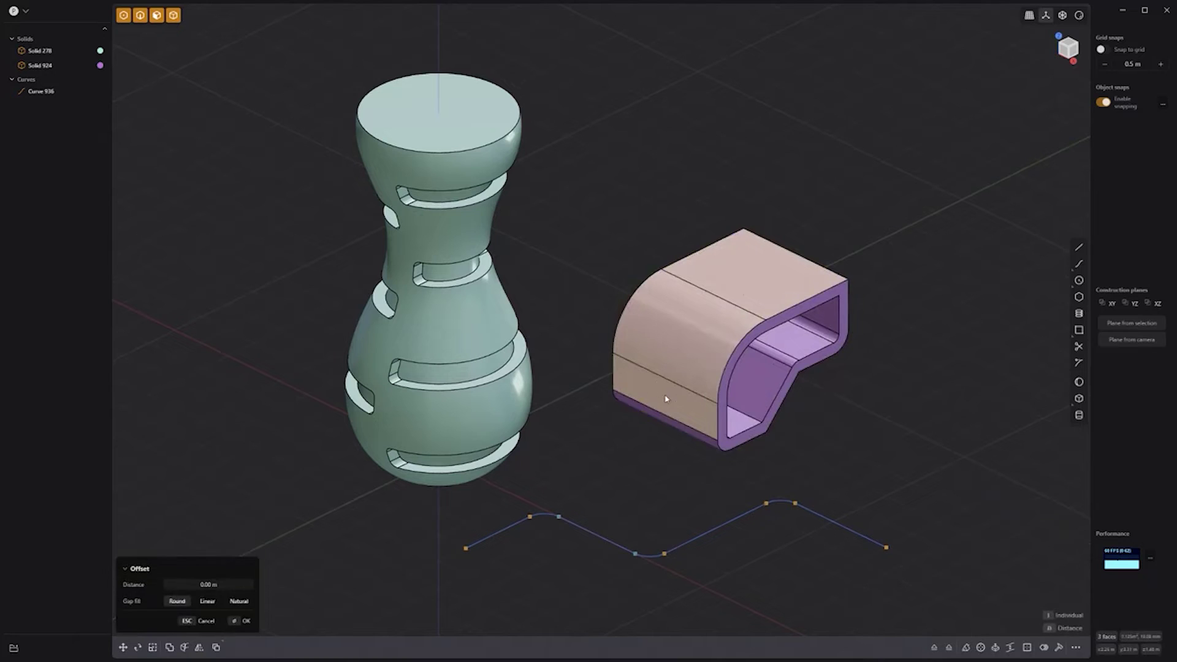
pyautogui.press('o')
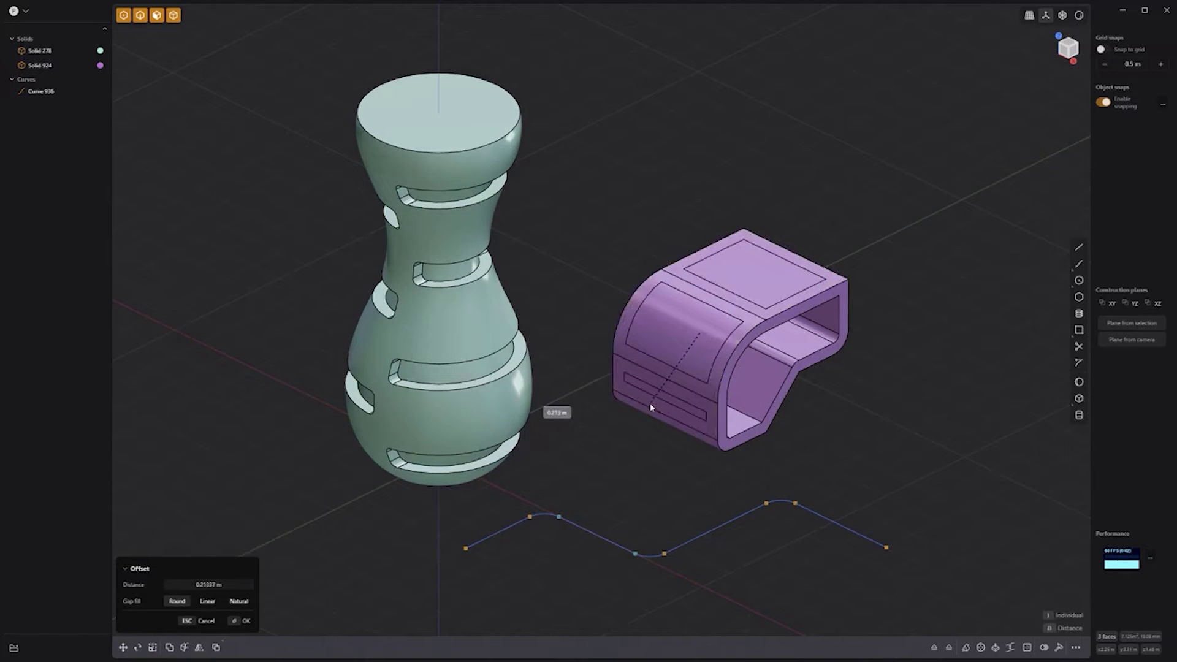
pyautogui.press('i')
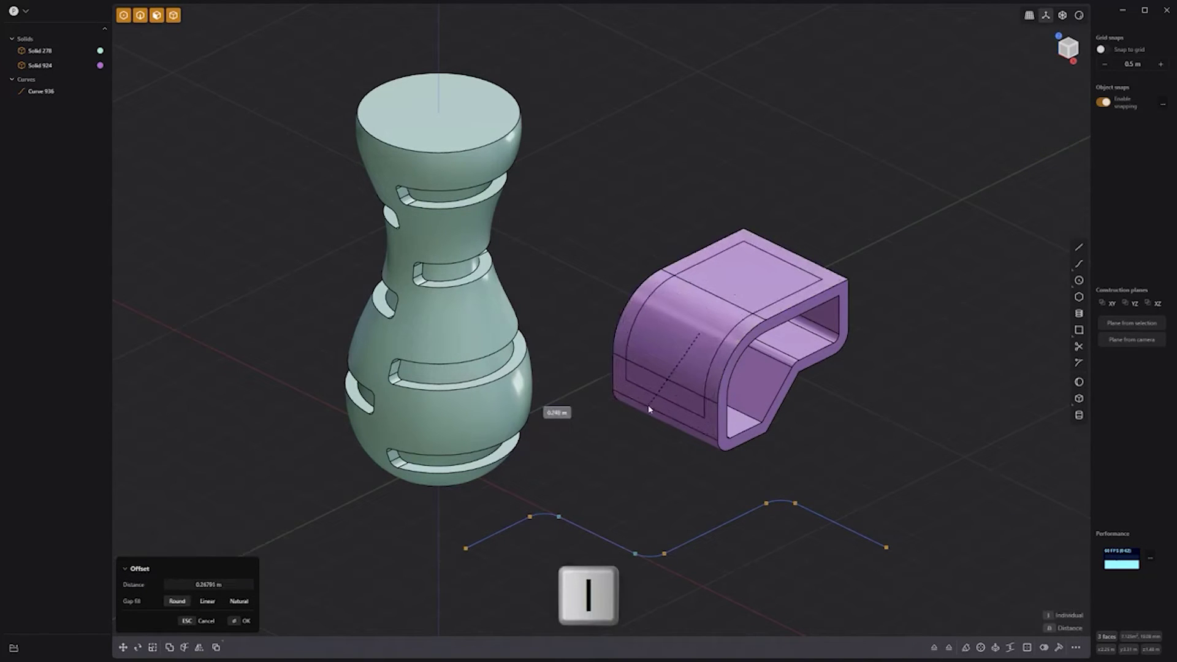
pyautogui.click(673, 397)
pyautogui.press('i')
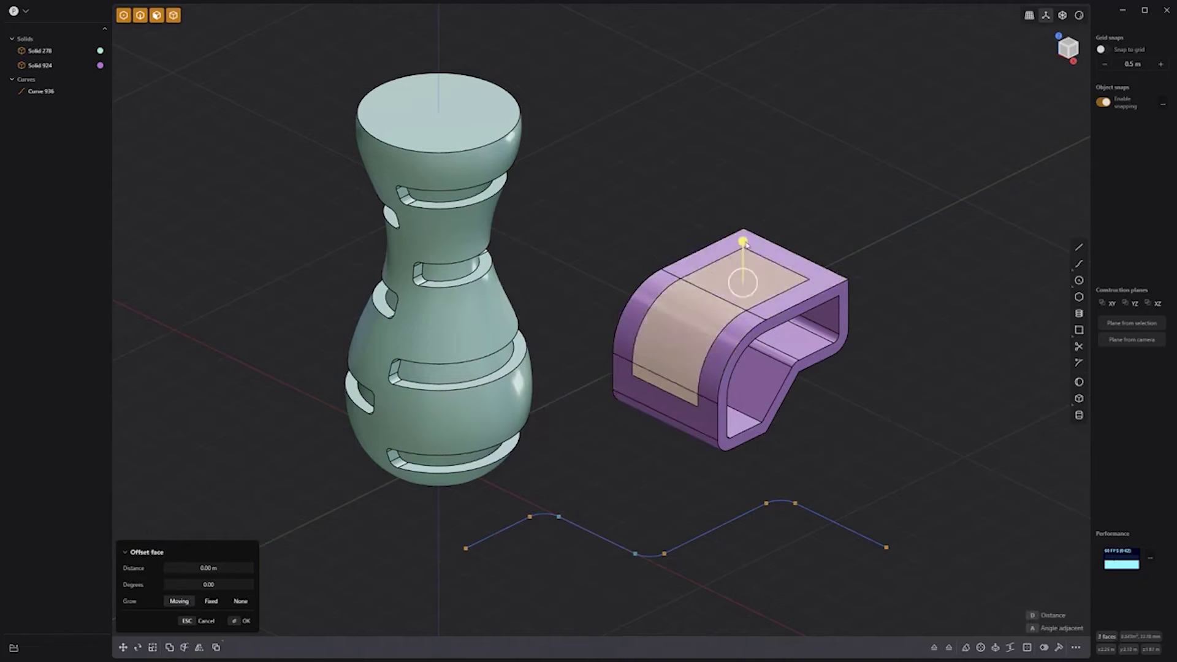
pyautogui.click(741, 274)
# - Offset the wavy curve equally to both sides into two parallel copies
pyautogui.click(712, 531)
pyautogui.press('o')
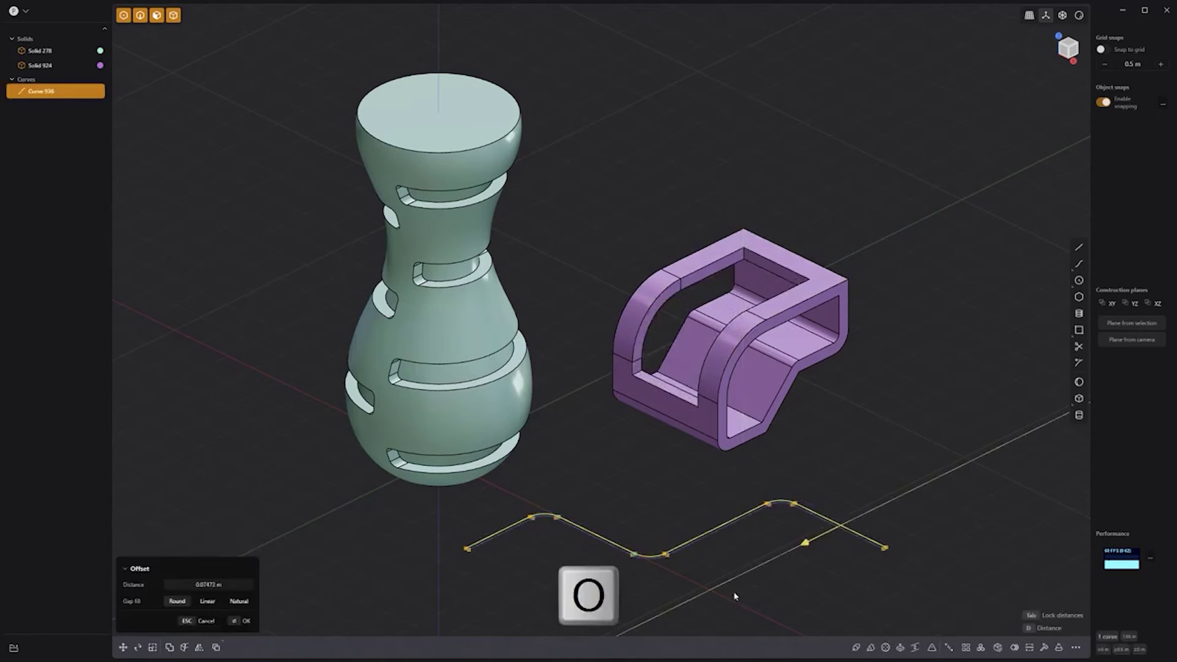
pyautogui.press('Tab')
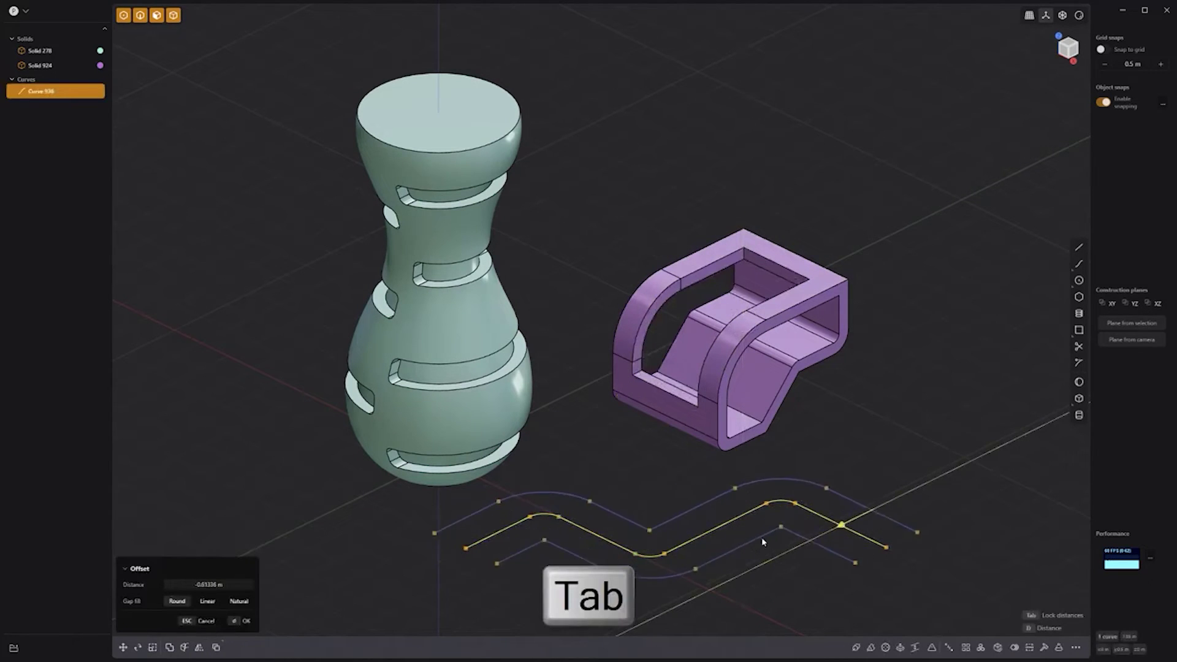
pyautogui.click(743, 545)
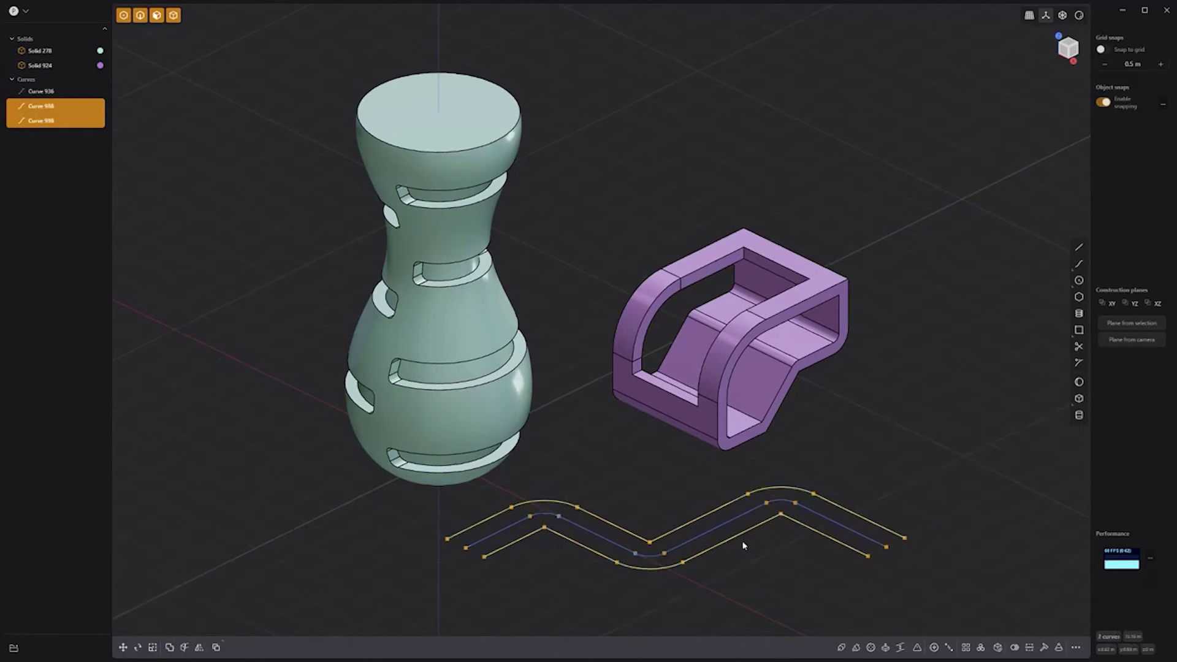
pyautogui.click(599, 432)
# - Offset the vase's top rim edge inward to form an inner ring
pyautogui.click(443, 135)
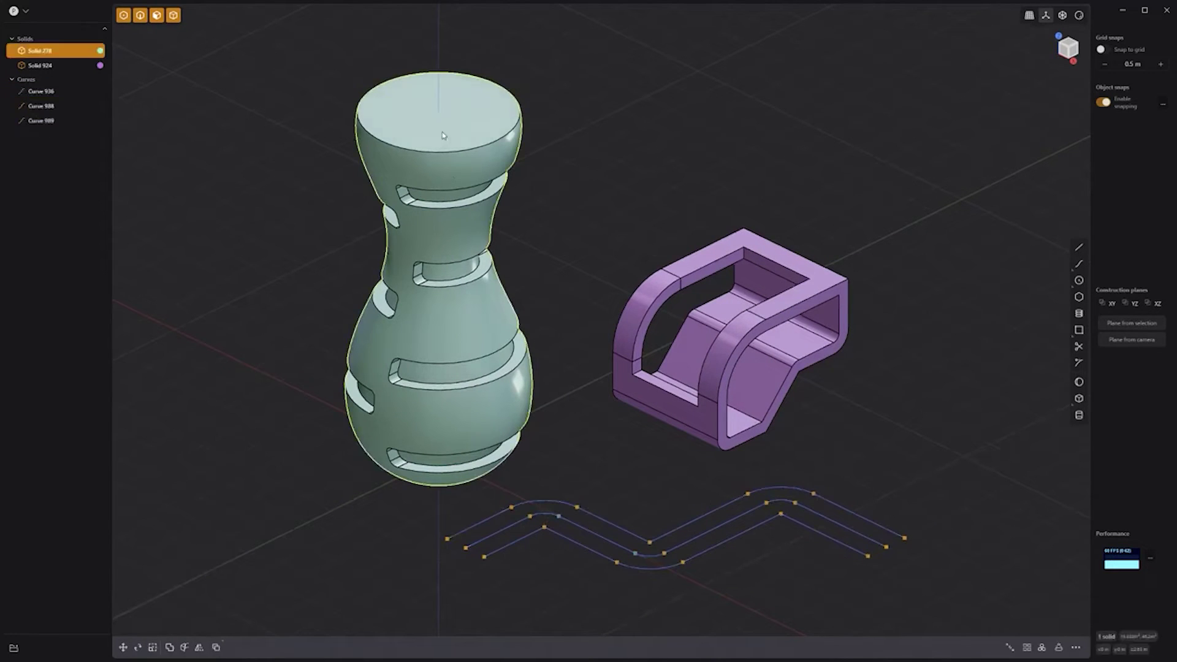
pyautogui.click(447, 155)
pyautogui.press('o')
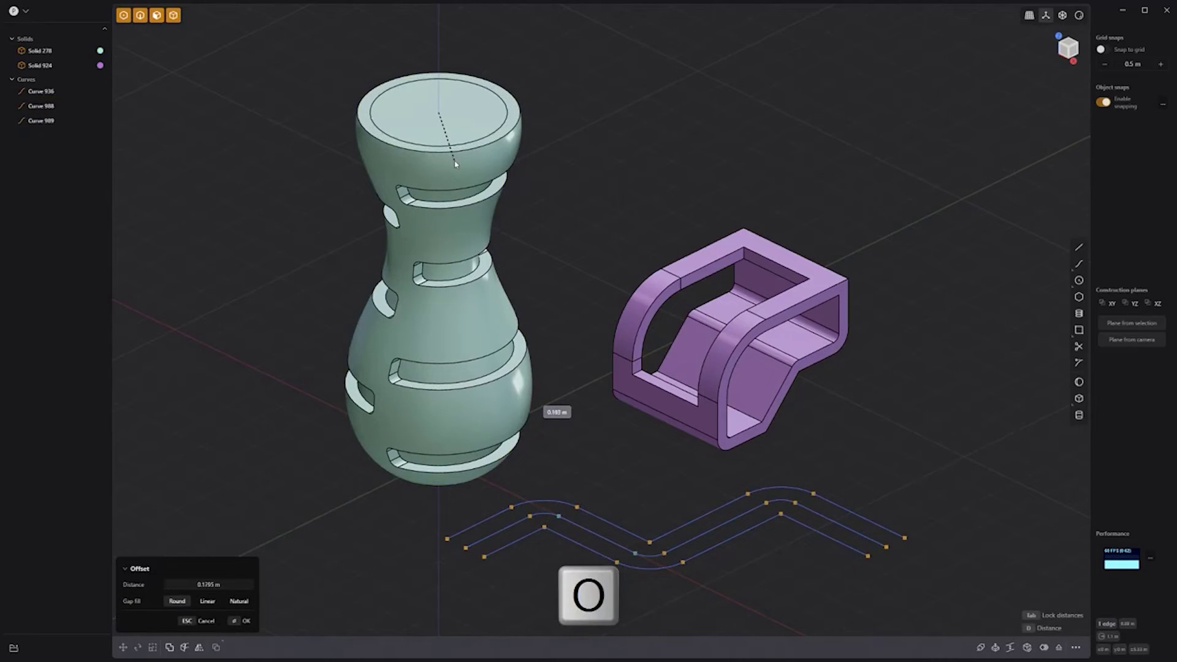
pyautogui.press('Tab')
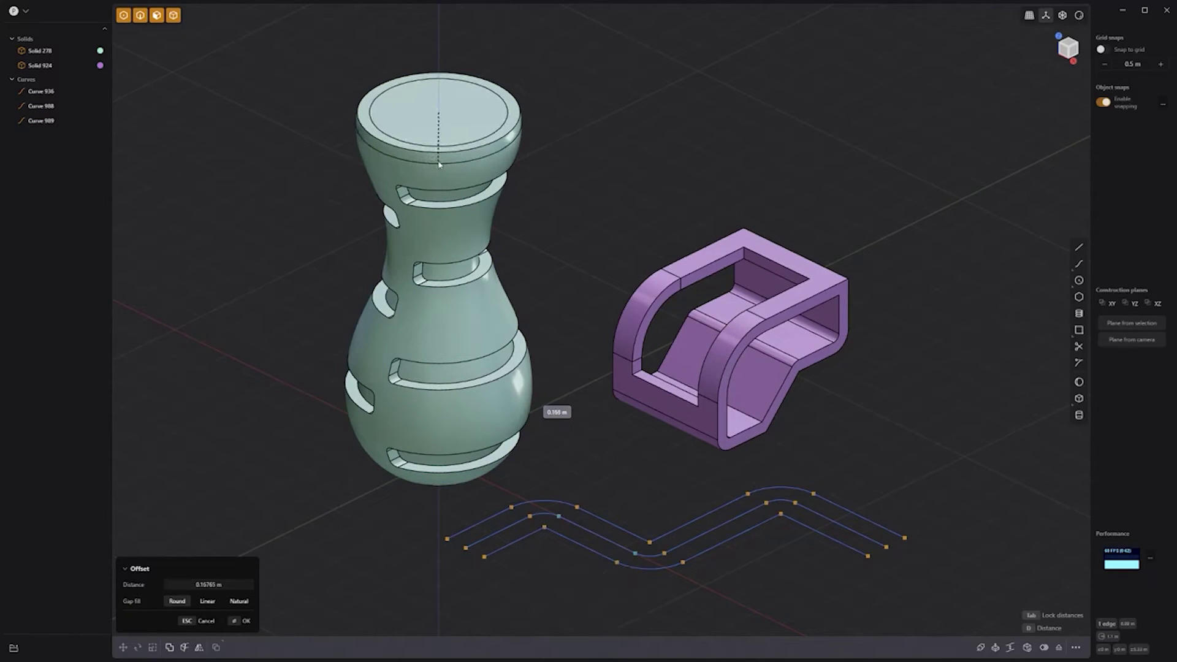
pyautogui.click(599, 178)
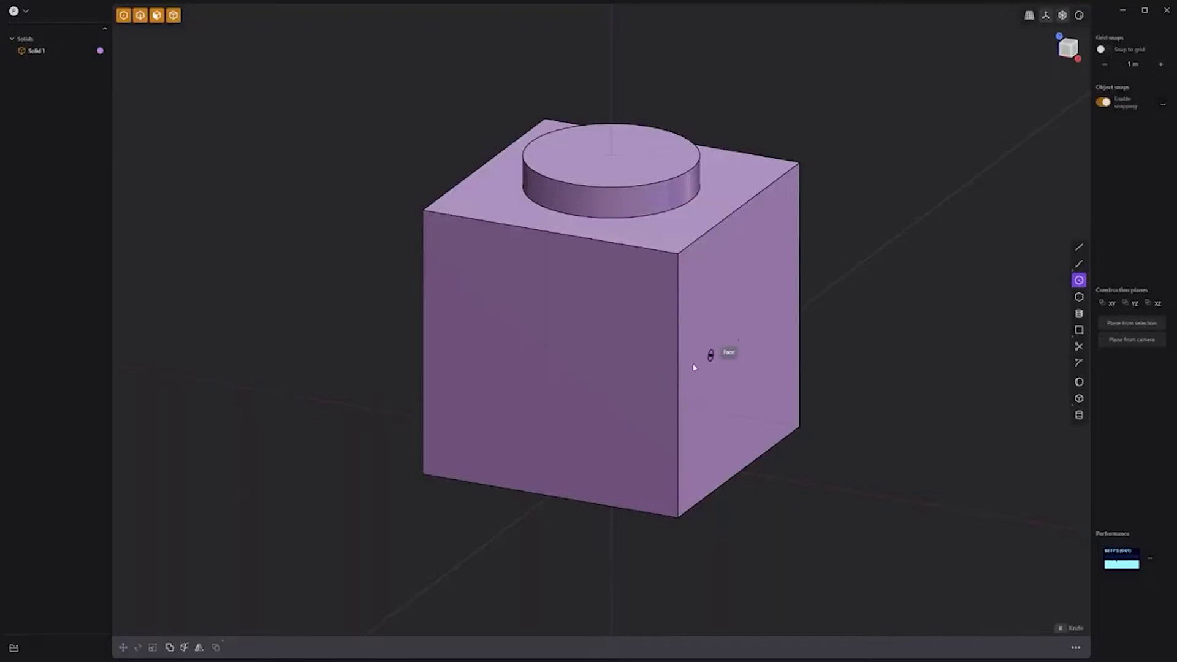
# - Knife a circle centred on the cube's edge into the face and push it in as a groove
pyautogui.click(677, 388)
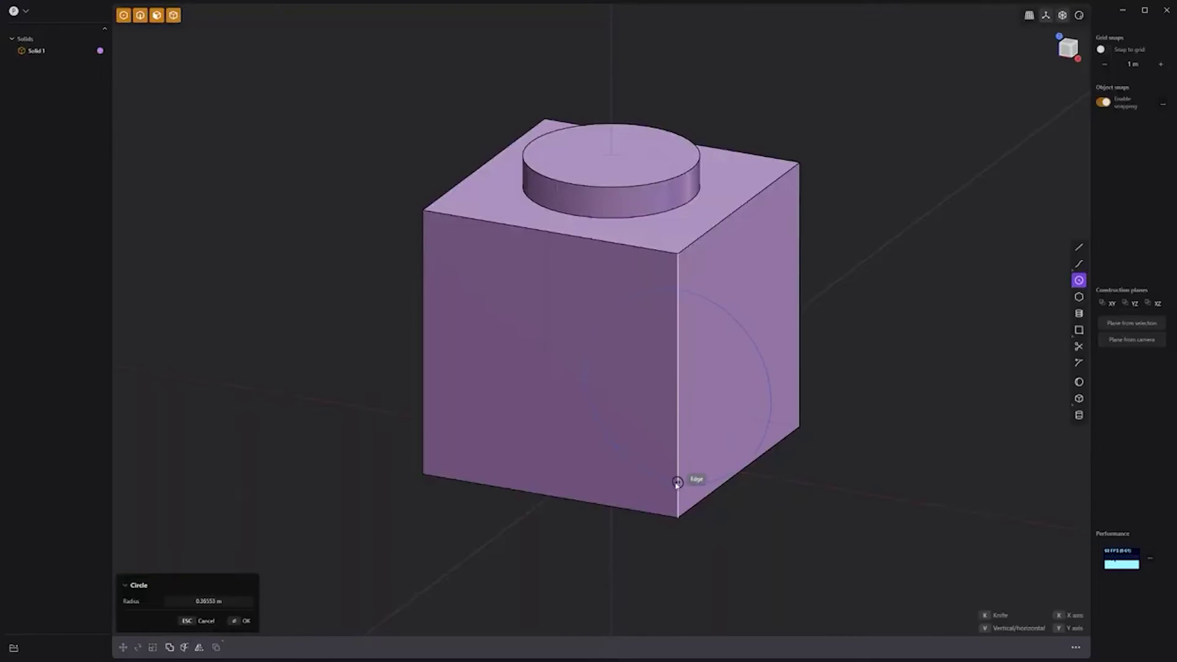
pyautogui.press('k')
pyautogui.click(691, 435)
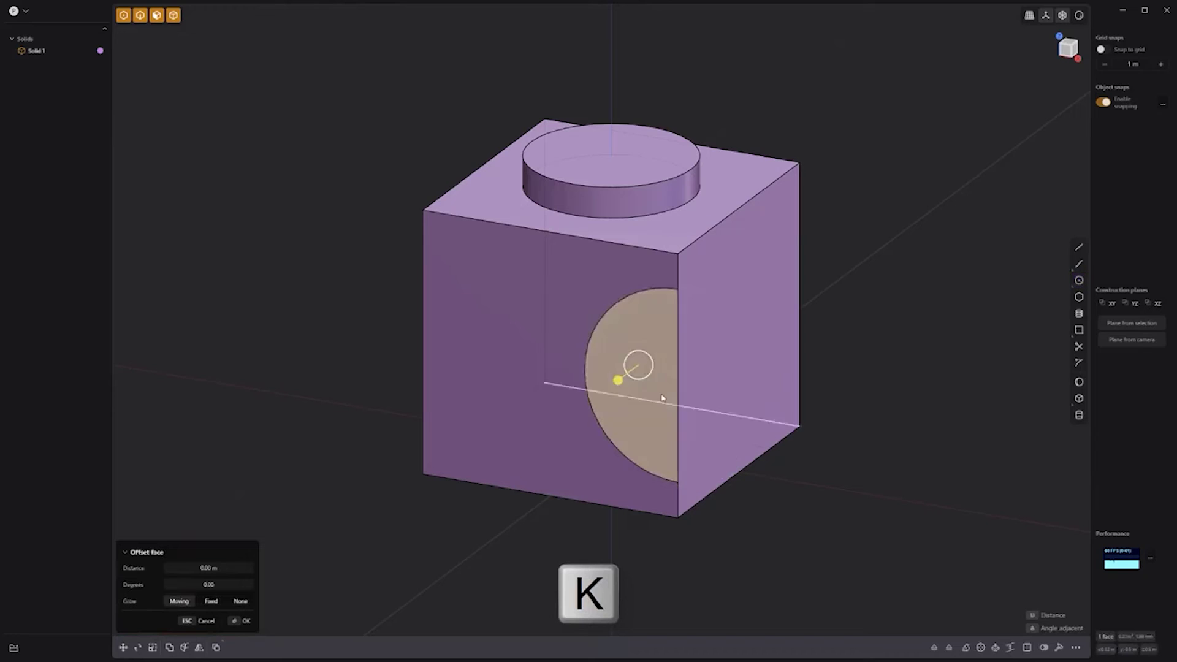
pyautogui.moveTo(618, 381); pyautogui.dragTo(797, 248)
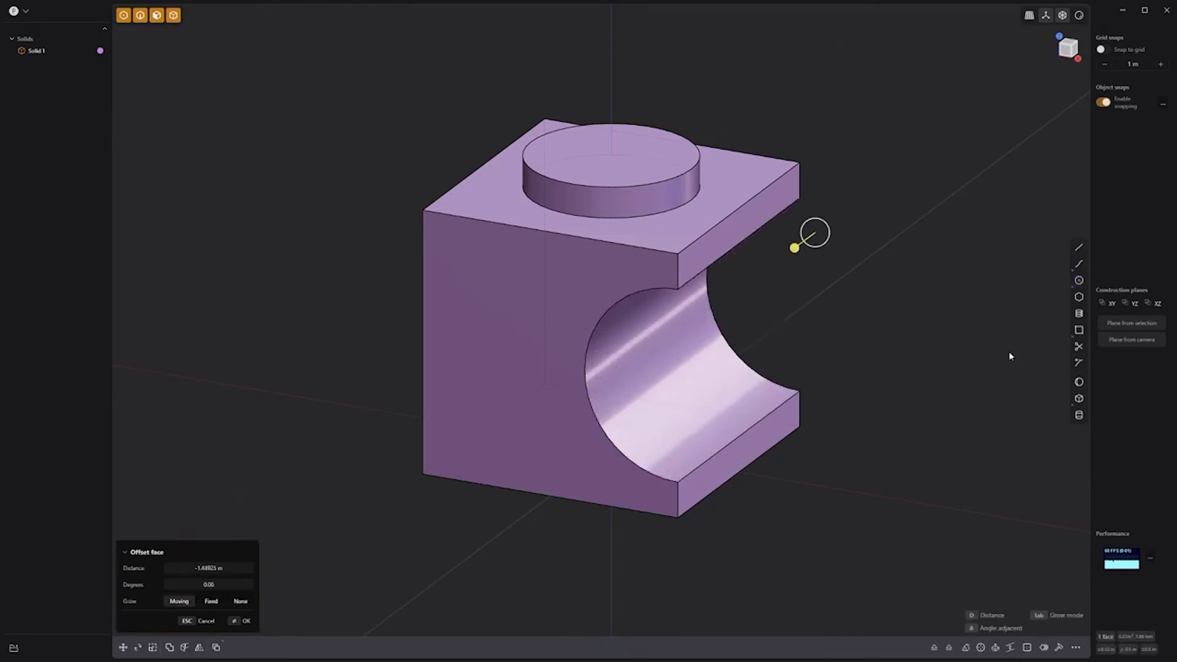
pyautogui.press('Return')
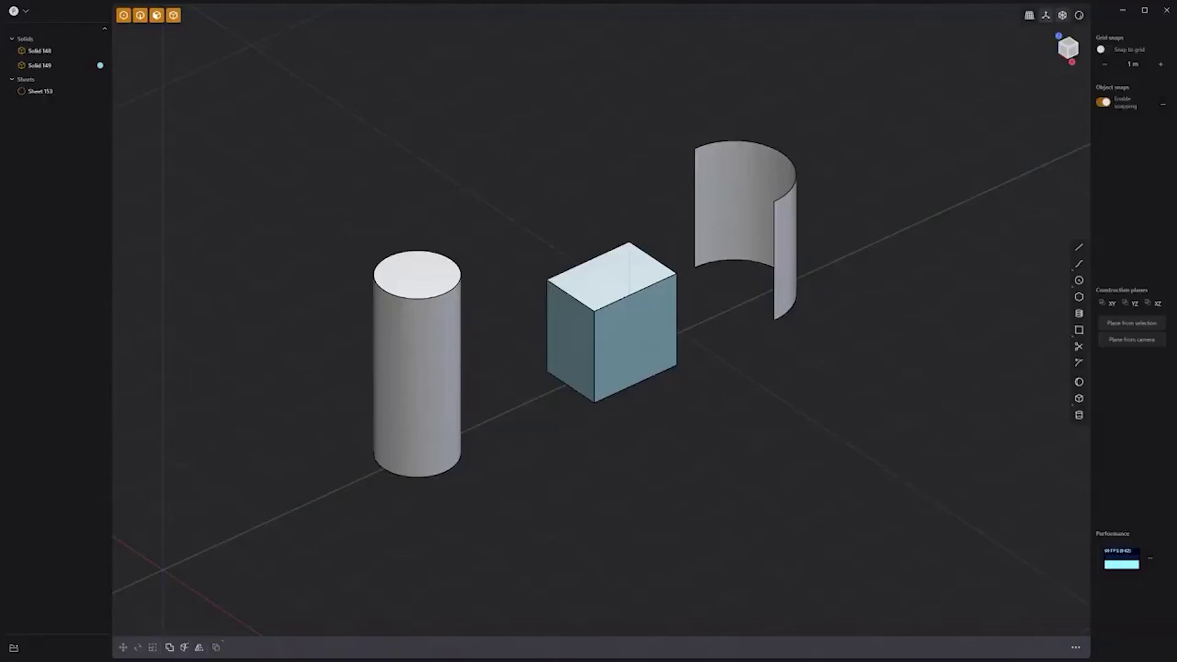
# - Match the box's left face onto the cylinder
pyautogui.click(559, 336)
pyautogui.press('o')
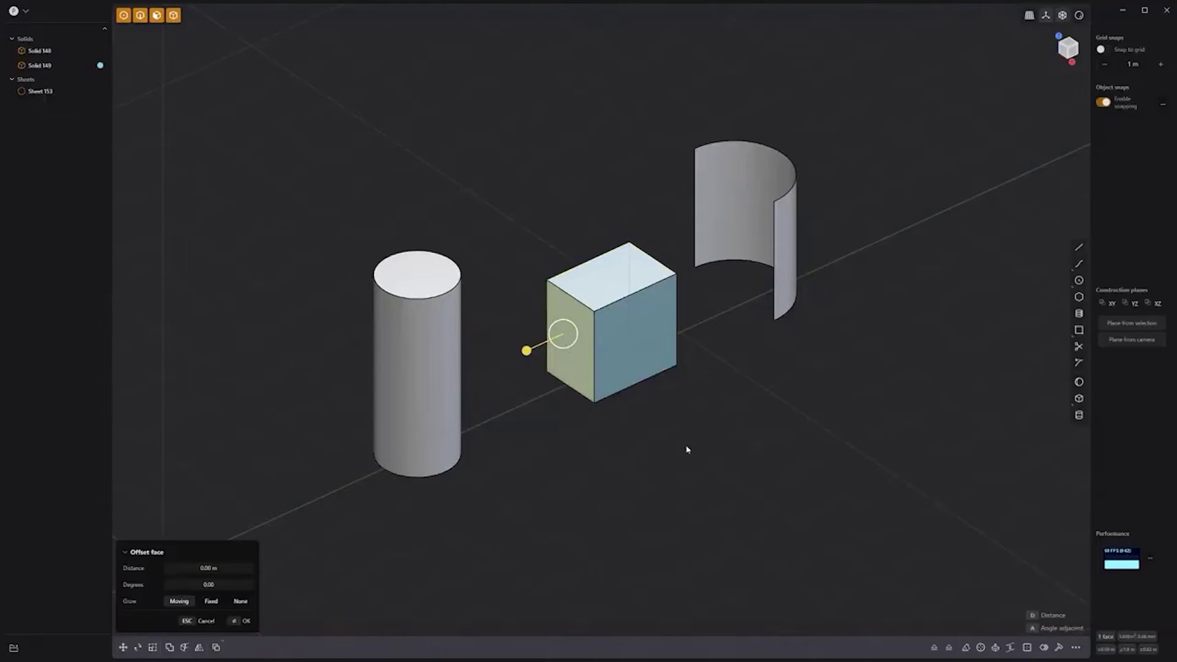
pyautogui.click(949, 649)
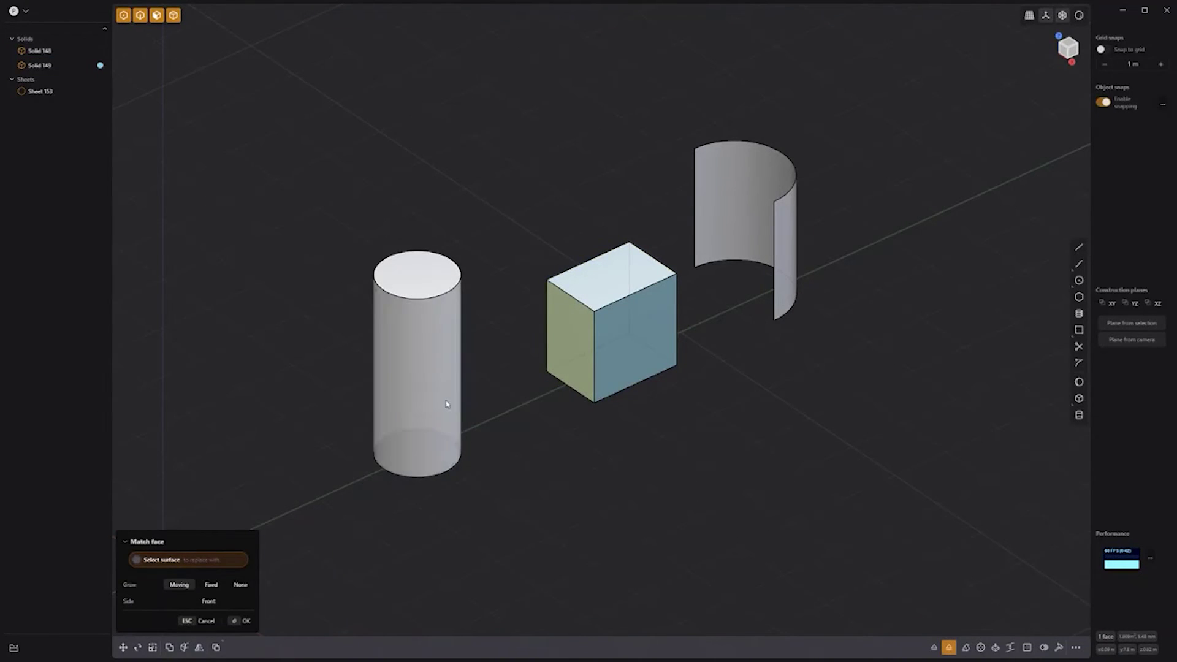
pyautogui.click(445, 403)
# - Match the box's far end face through to the curved sheet's far side
pyautogui.moveTo(741, 372); pyautogui.dragTo(581, 367, button='middle')
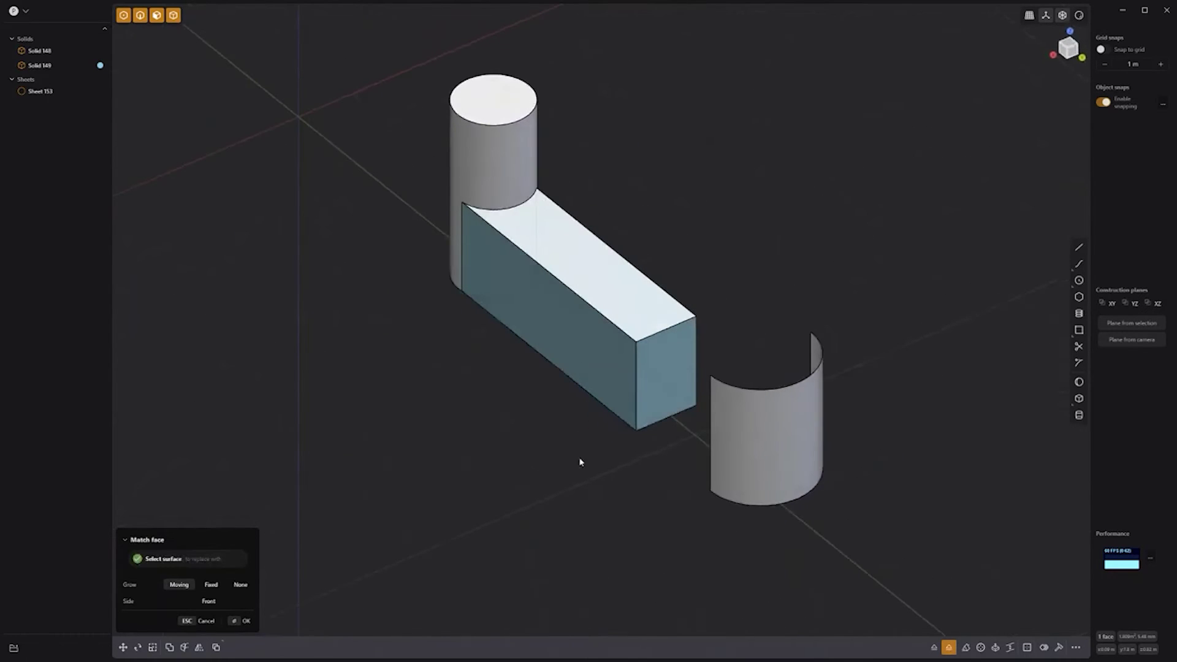
pyautogui.click(664, 386)
pyautogui.click(949, 648)
pyautogui.click(793, 442)
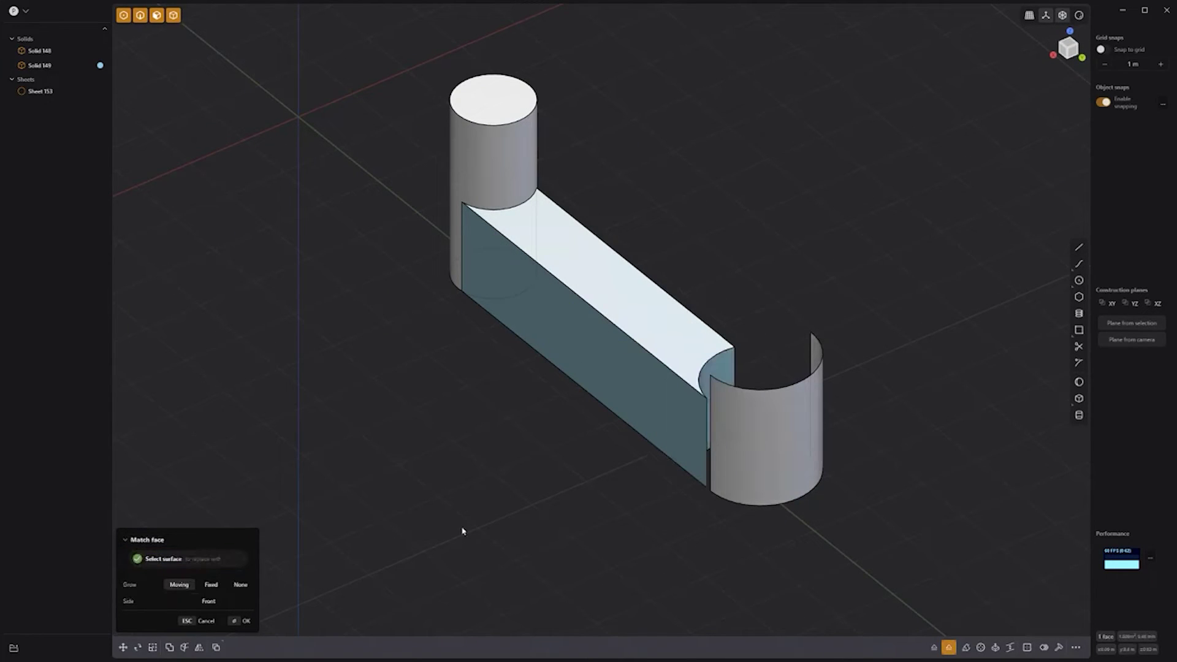
pyautogui.click(216, 604)
pyautogui.press('Escape')
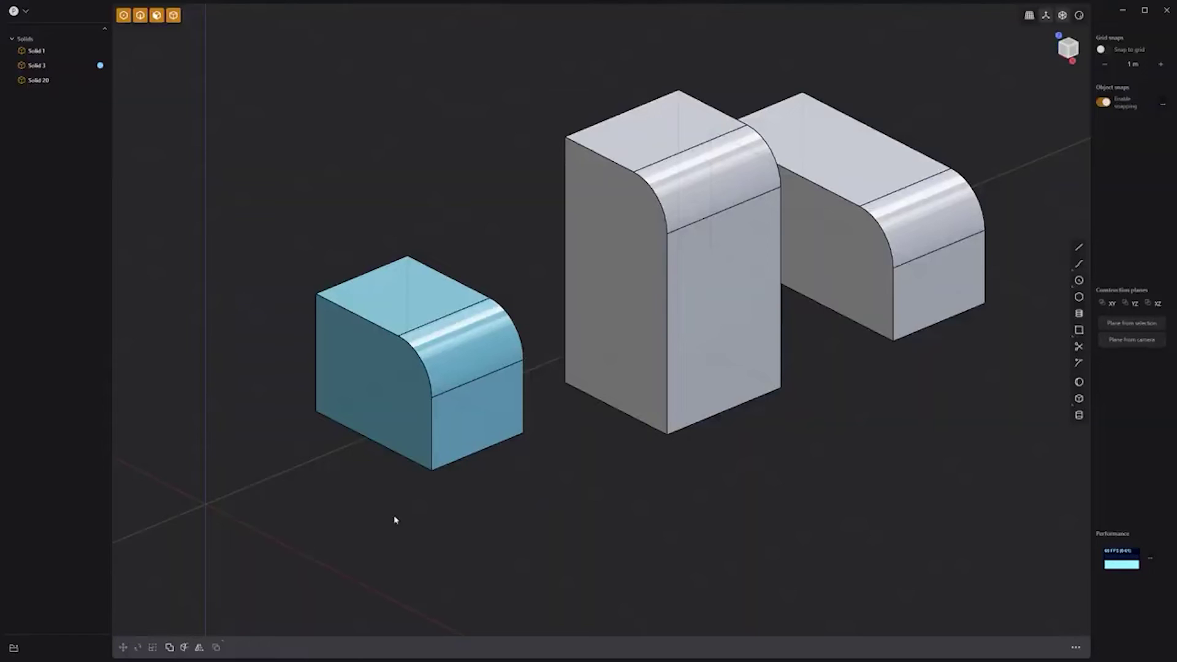
pyautogui.click(486, 425)
# - Match the blue block's front face to the tall solid's front face
pyautogui.press('o')
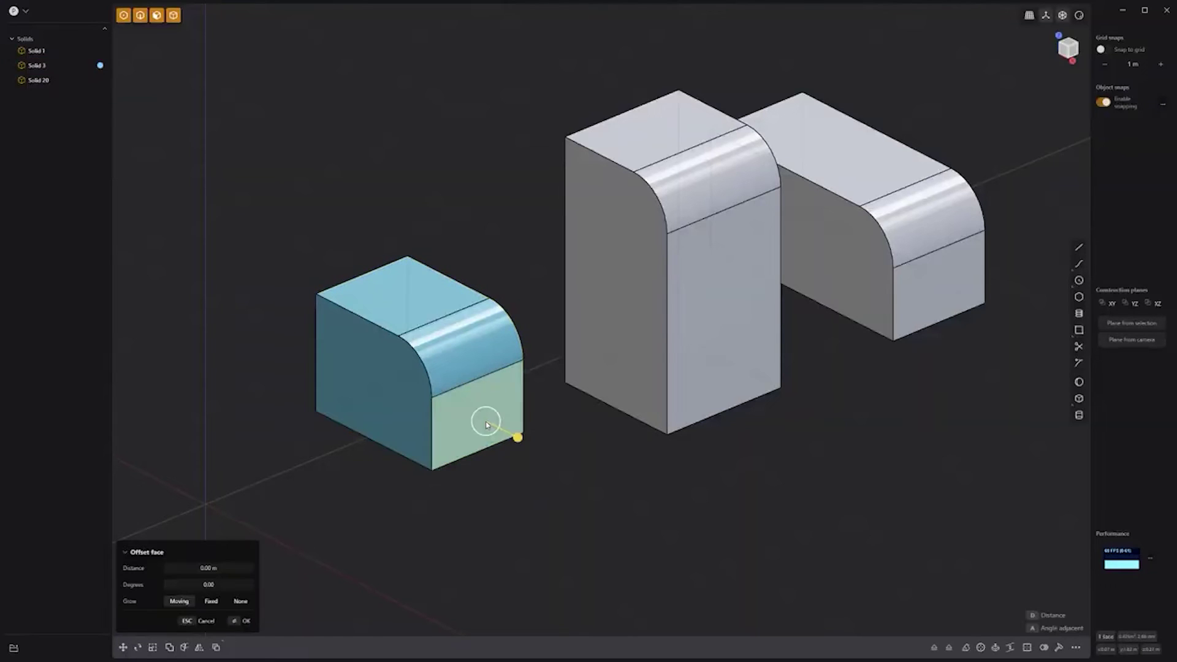
pyautogui.click(949, 647)
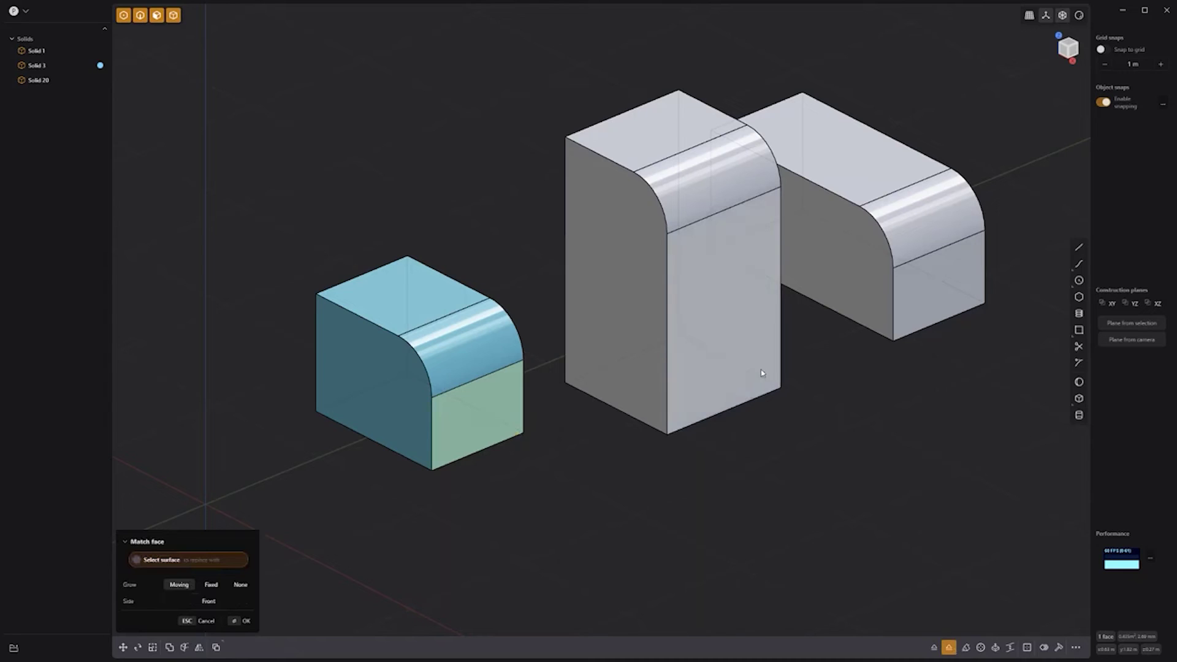
pyautogui.click(735, 356)
pyautogui.press('o')
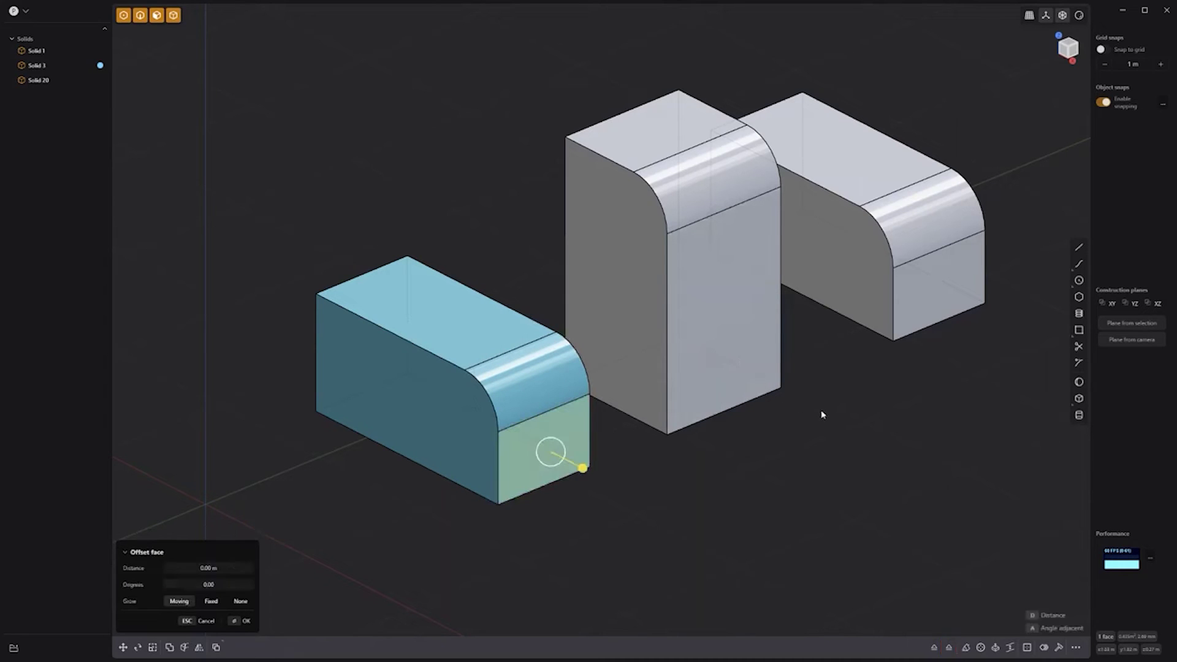
# - Select the blue and right-hand solids' top faces and start Match Face
pyautogui.click(423, 314)
pyautogui.press('o')
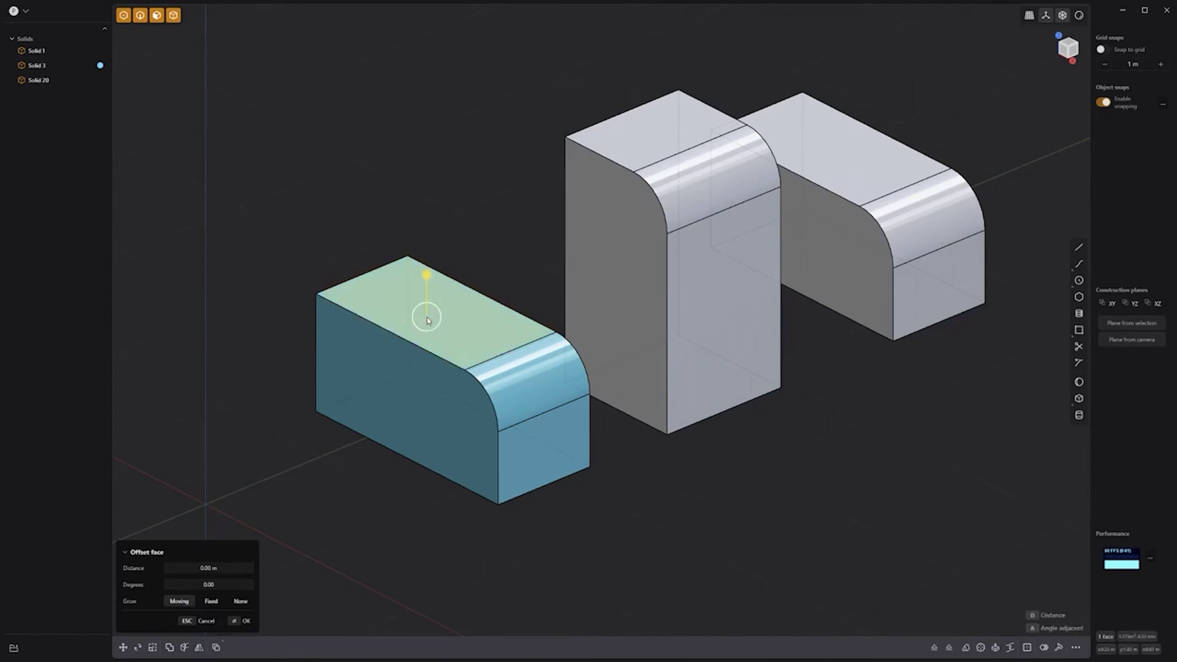
pyautogui.click(865, 166)
pyautogui.click(949, 648)
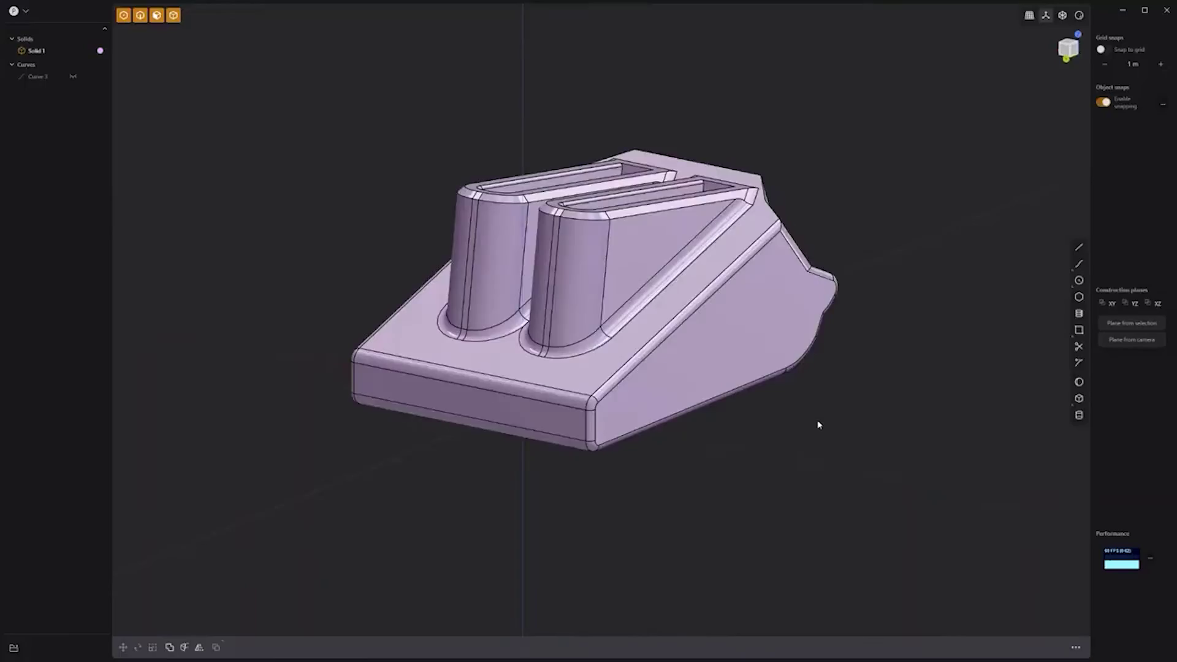
pyautogui.moveTo(815, 423); pyautogui.dragTo(831, 502, button='middle')
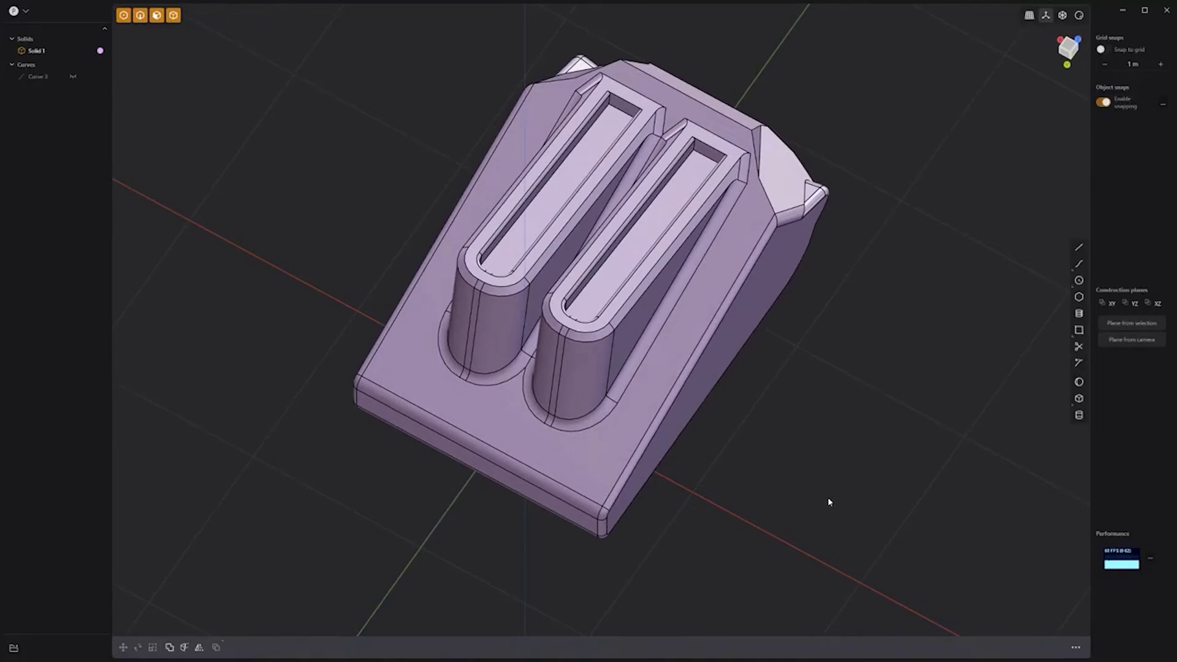
# - Draw a wavy curve across the solid's front on a view-aligned plane
pyautogui.hotkey('ctrl', 'space')
pyautogui.click(1077, 269)
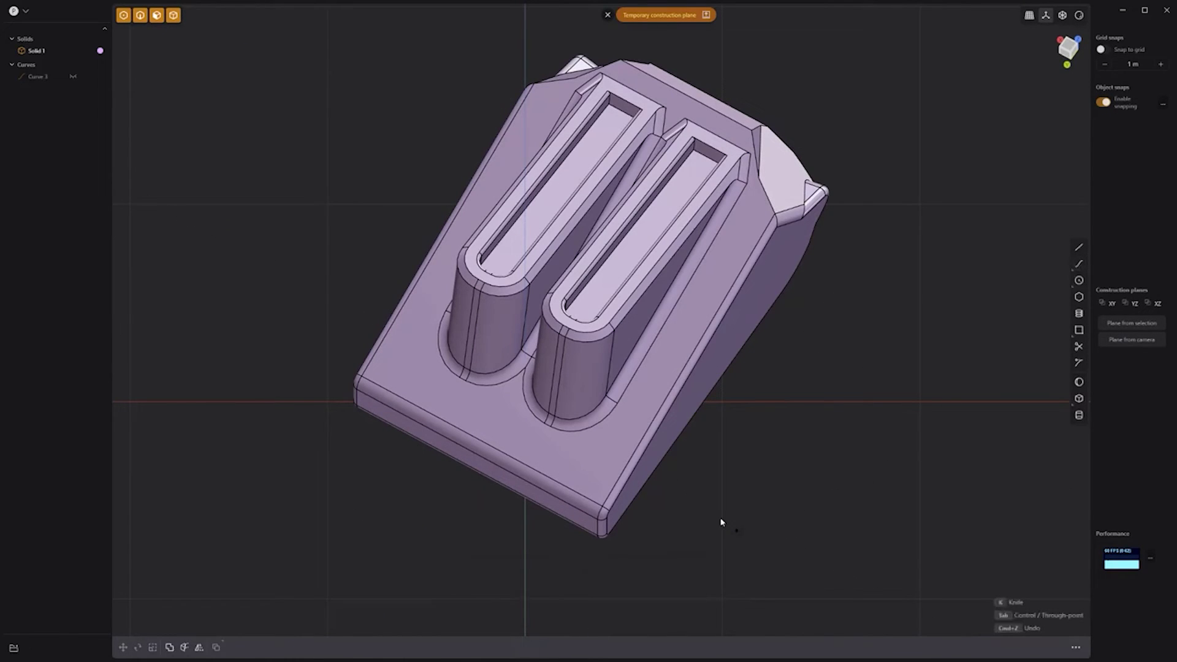
pyautogui.click(647, 467)
pyautogui.click(580, 467)
pyautogui.click(506, 441)
pyautogui.doubleClick(399, 465)
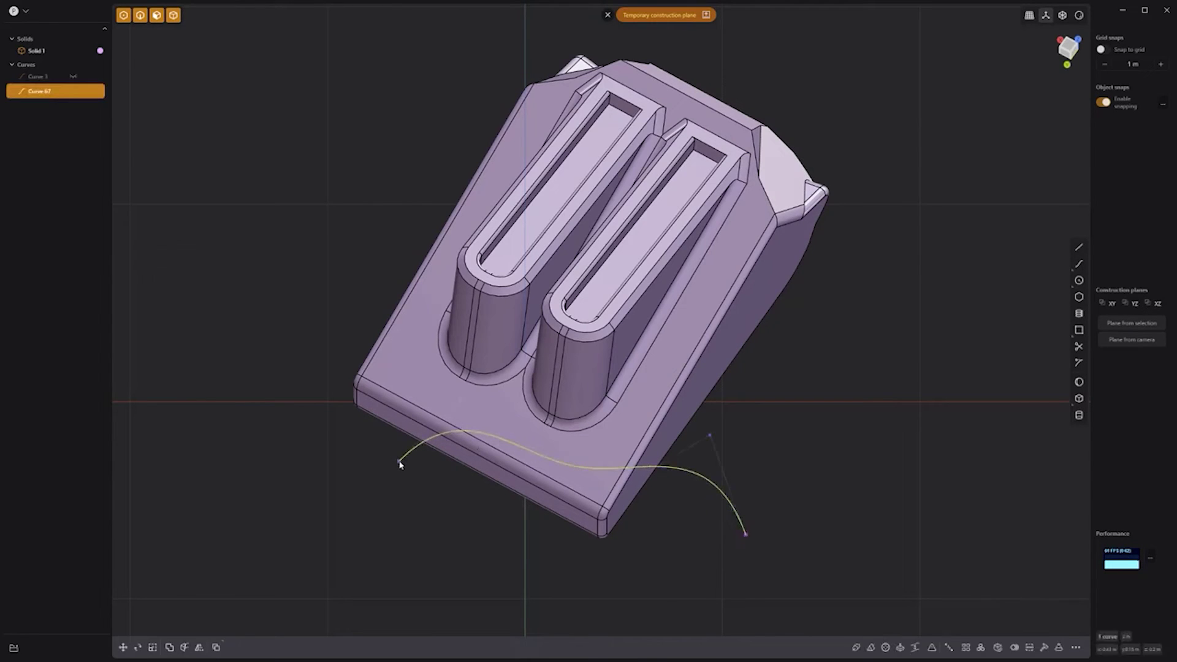
# - Cut the solid along the curve, then delete the offcut and the curve
pyautogui.press('c')
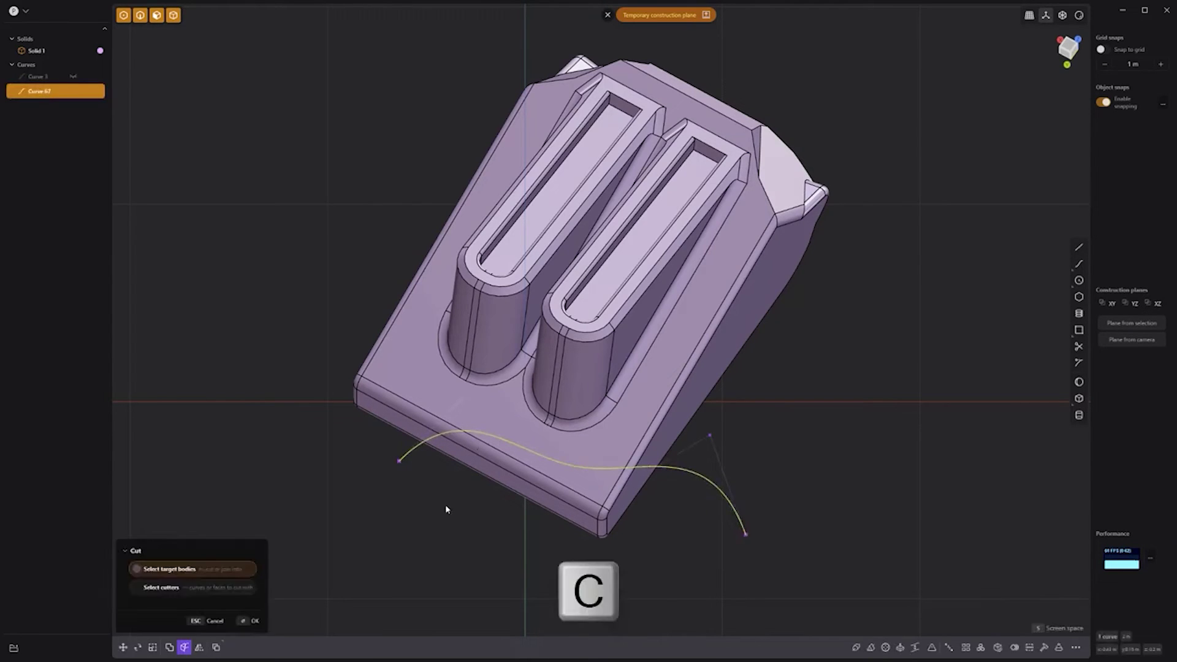
pyautogui.click(680, 403)
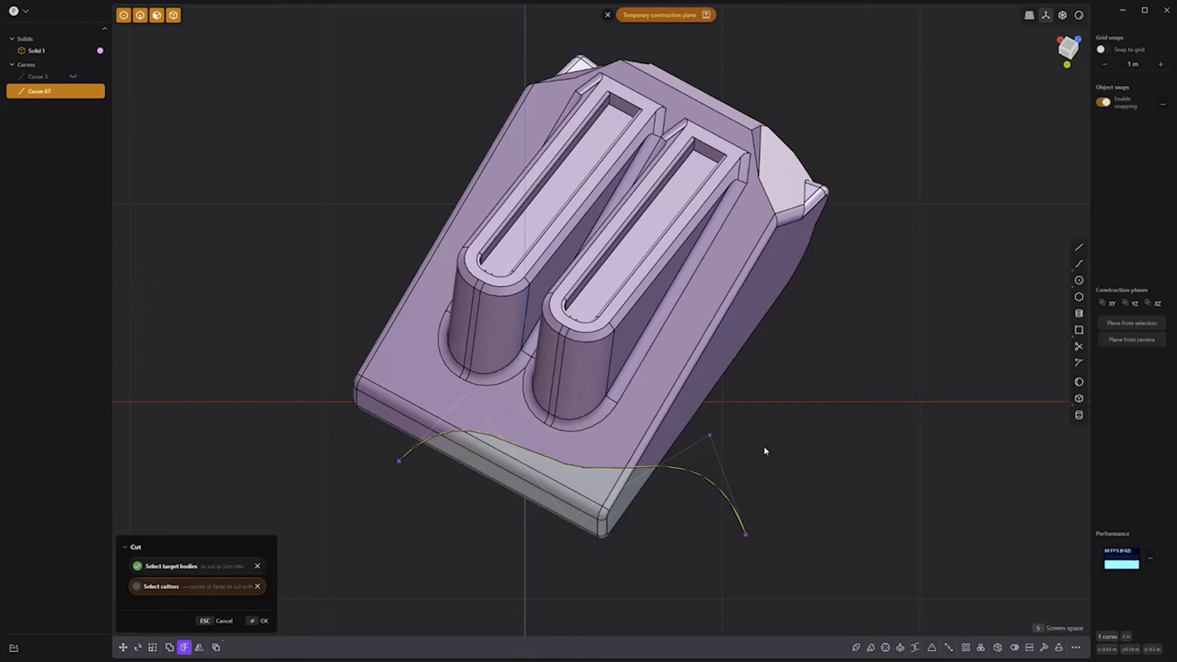
pyautogui.press('Return')
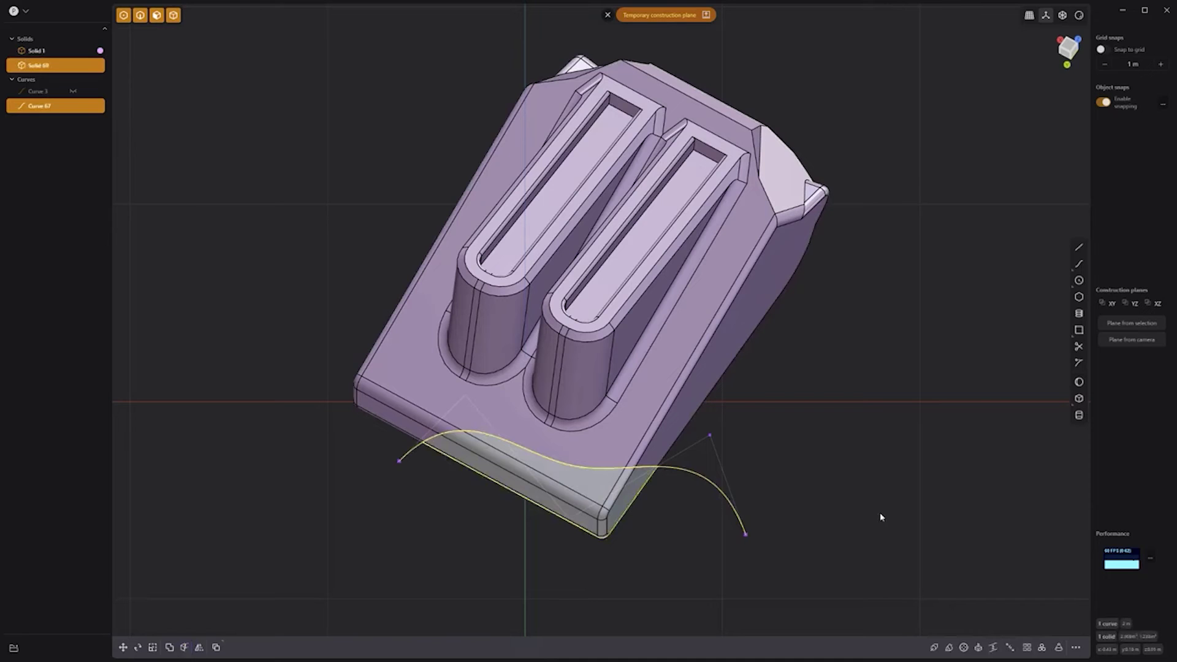
pyautogui.press('Delete')
pyautogui.moveTo(783, 489); pyautogui.dragTo(800, 442, button='middle')
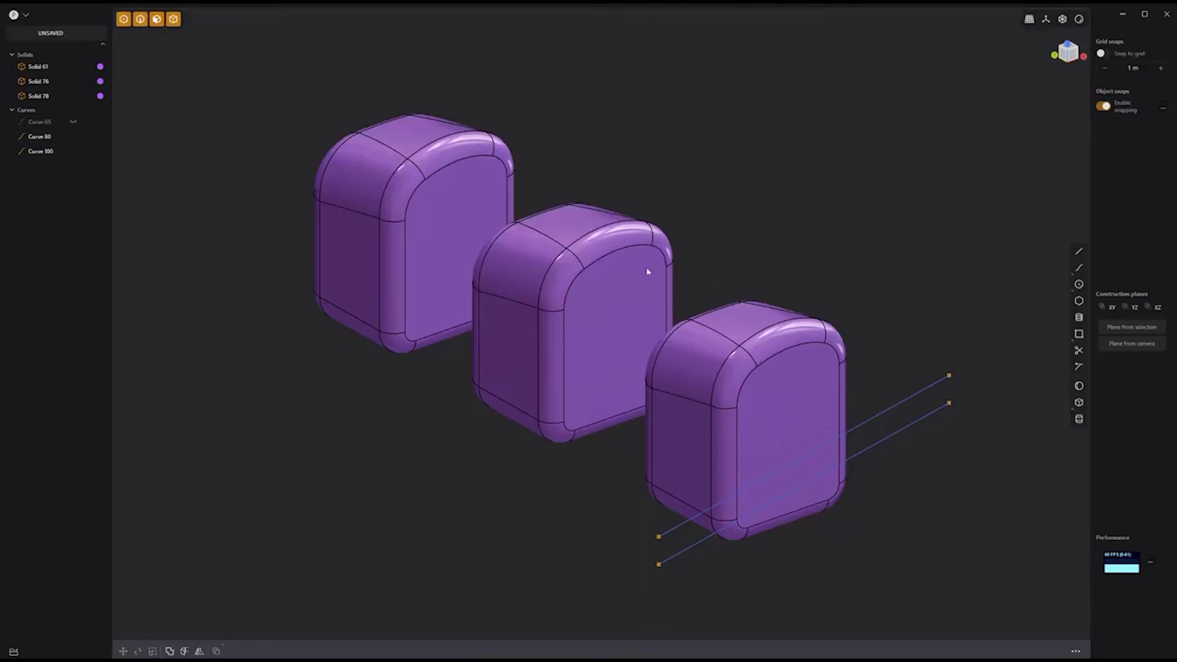
# - Cut the rounded blocks with both parallel lines as cutters into stacked layers
pyautogui.moveTo(713, 275); pyautogui.dragTo(418, 155)
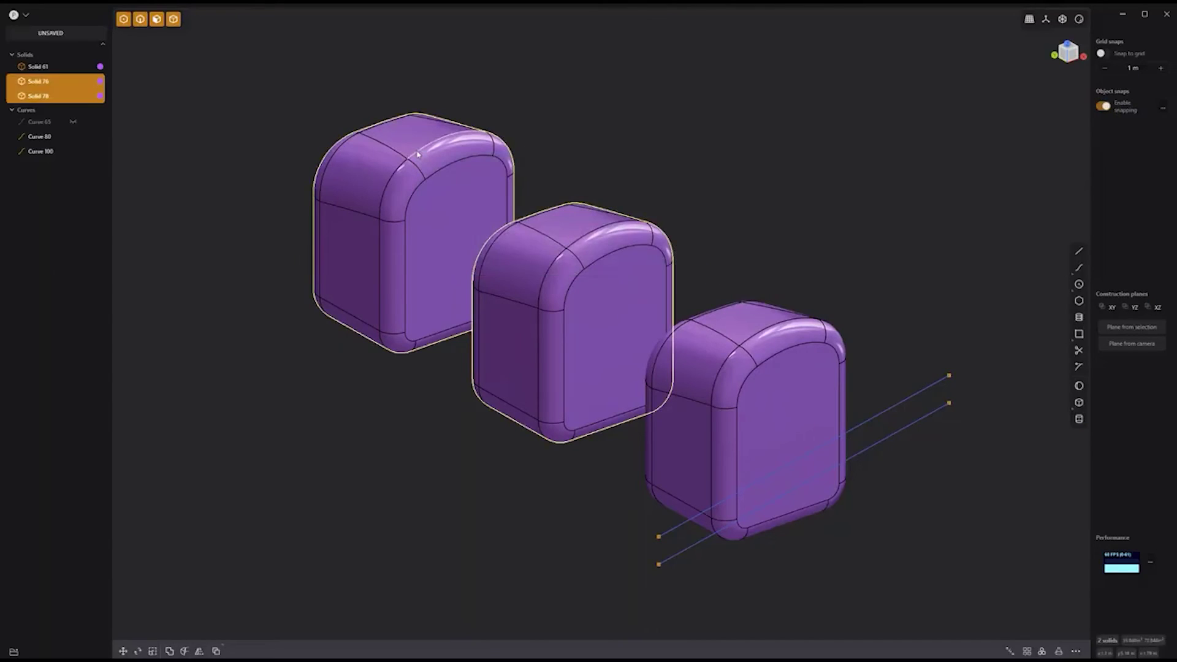
pyautogui.press('c')
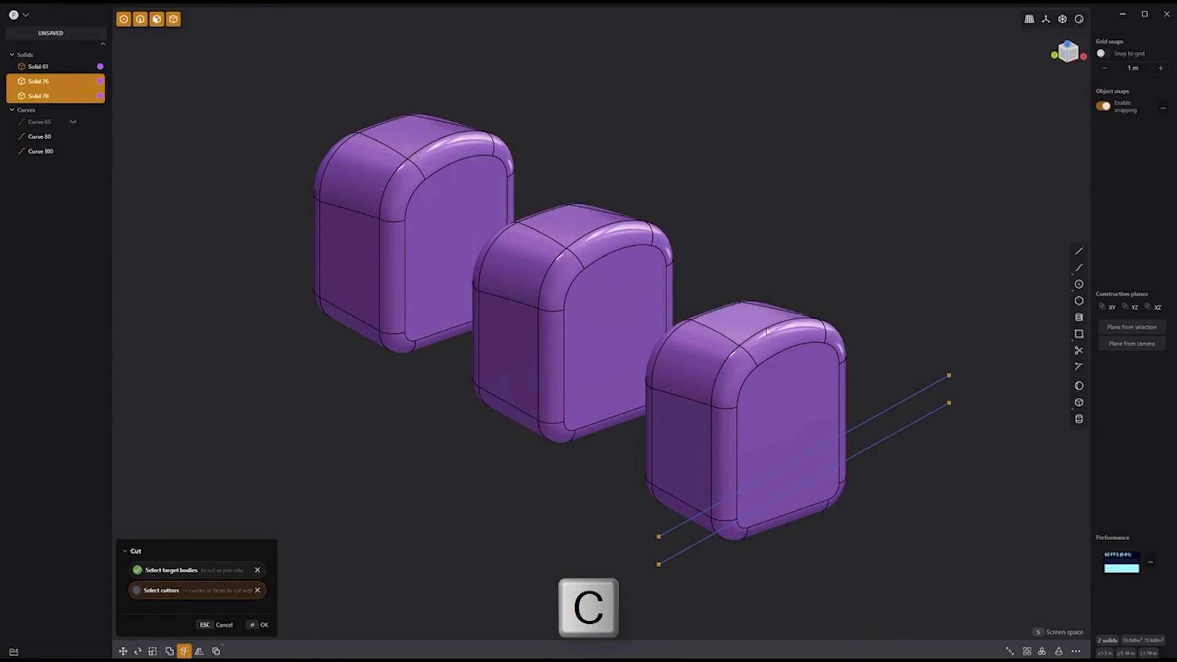
pyautogui.click(931, 391)
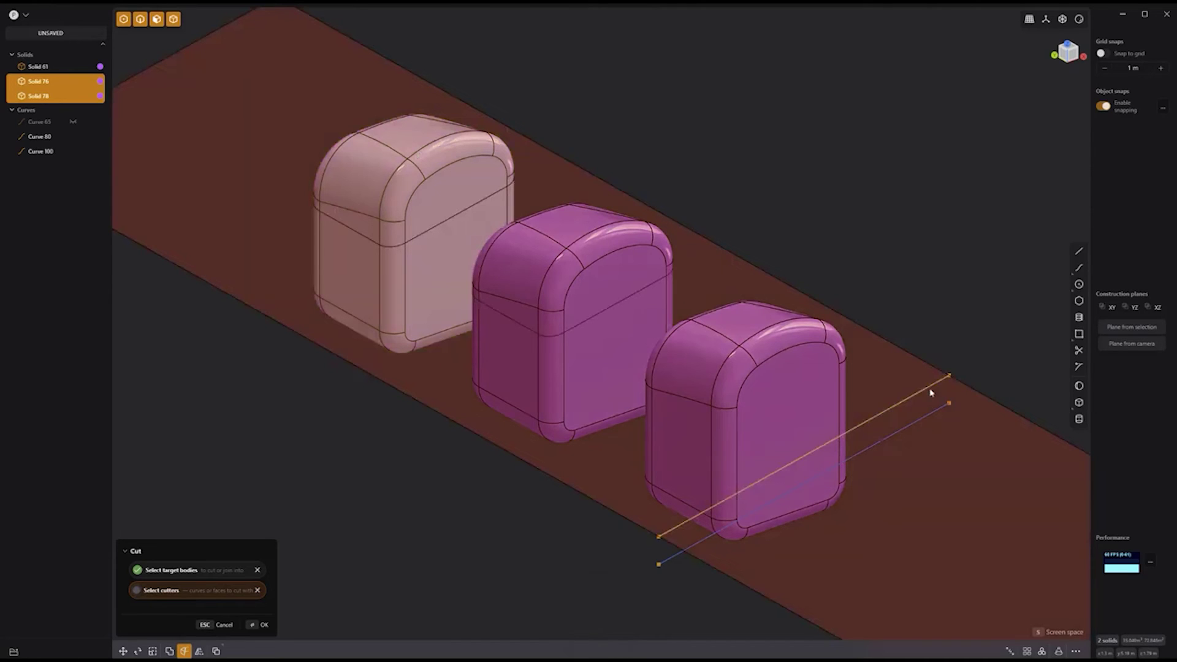
pyautogui.click(222, 576)
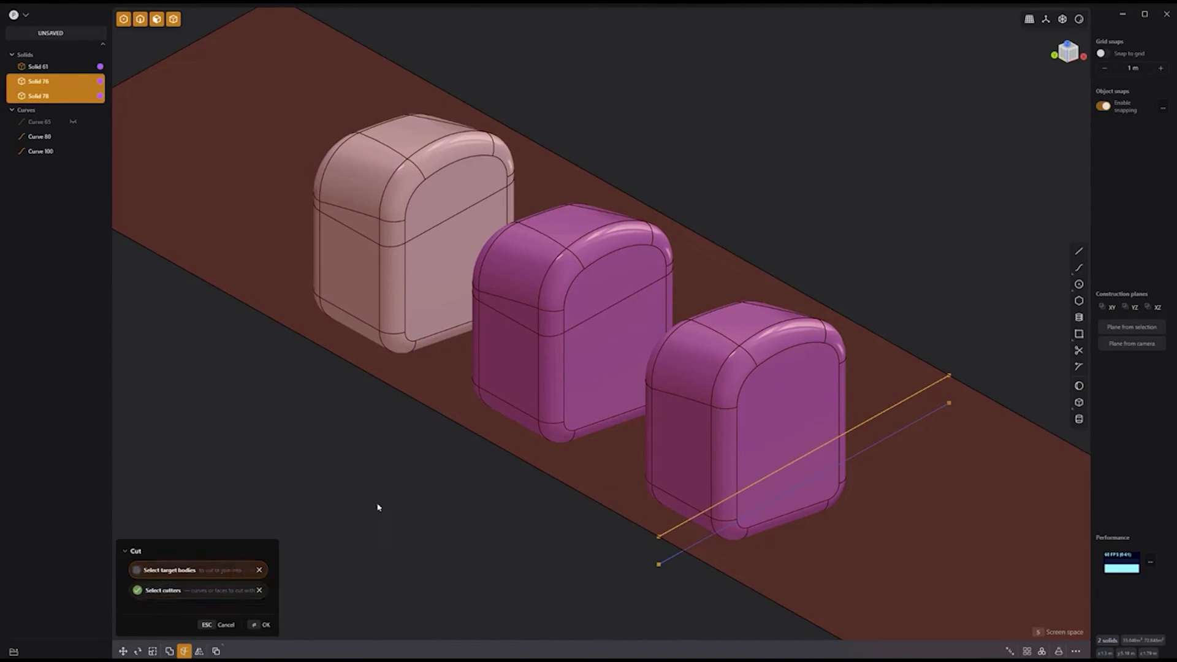
pyautogui.keyDown('shift'); pyautogui.click(728, 392); pyautogui.keyUp('shift')
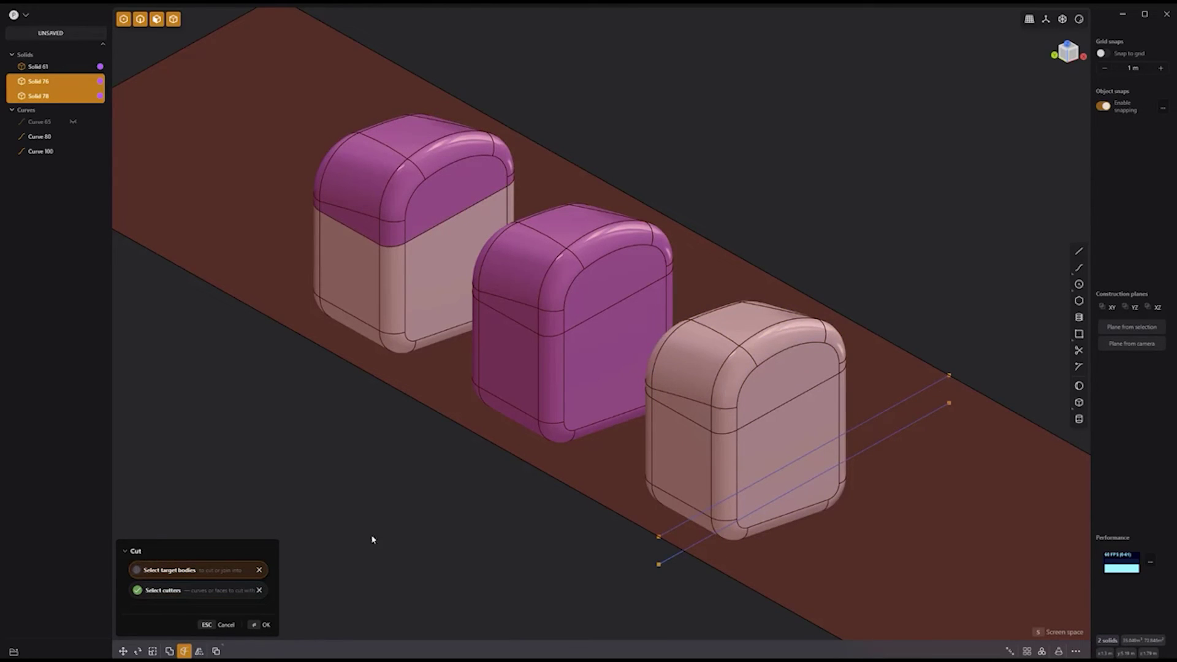
pyautogui.click(235, 591)
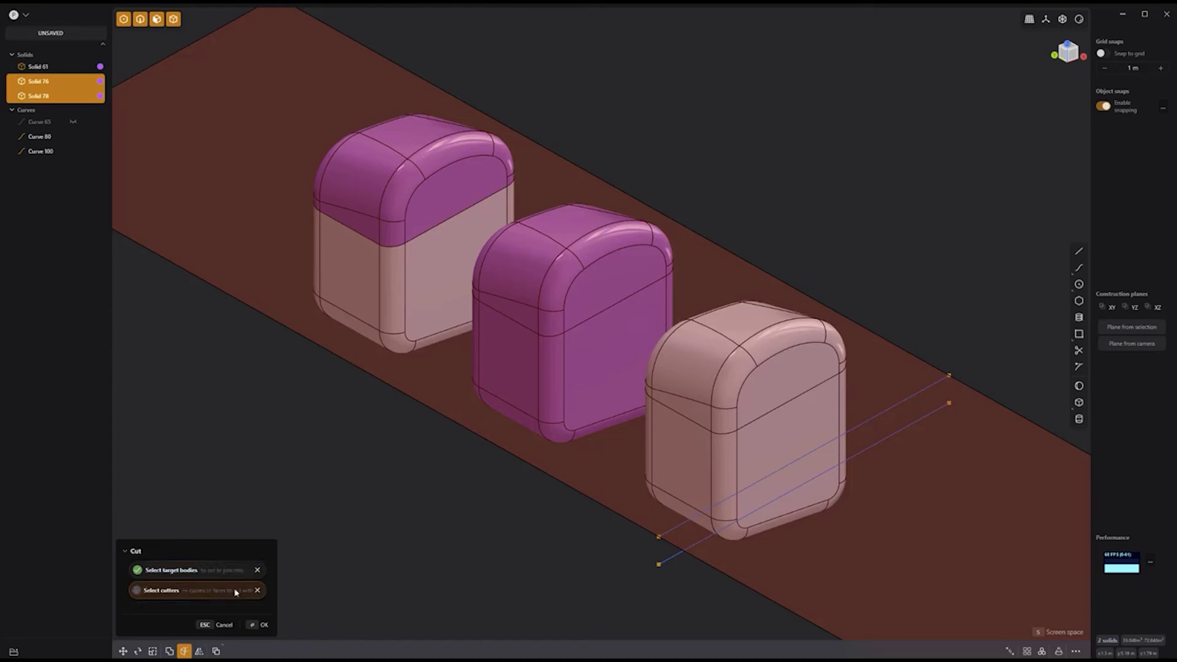
pyautogui.keyDown('shift'); pyautogui.click(924, 420); pyautogui.keyUp('shift')
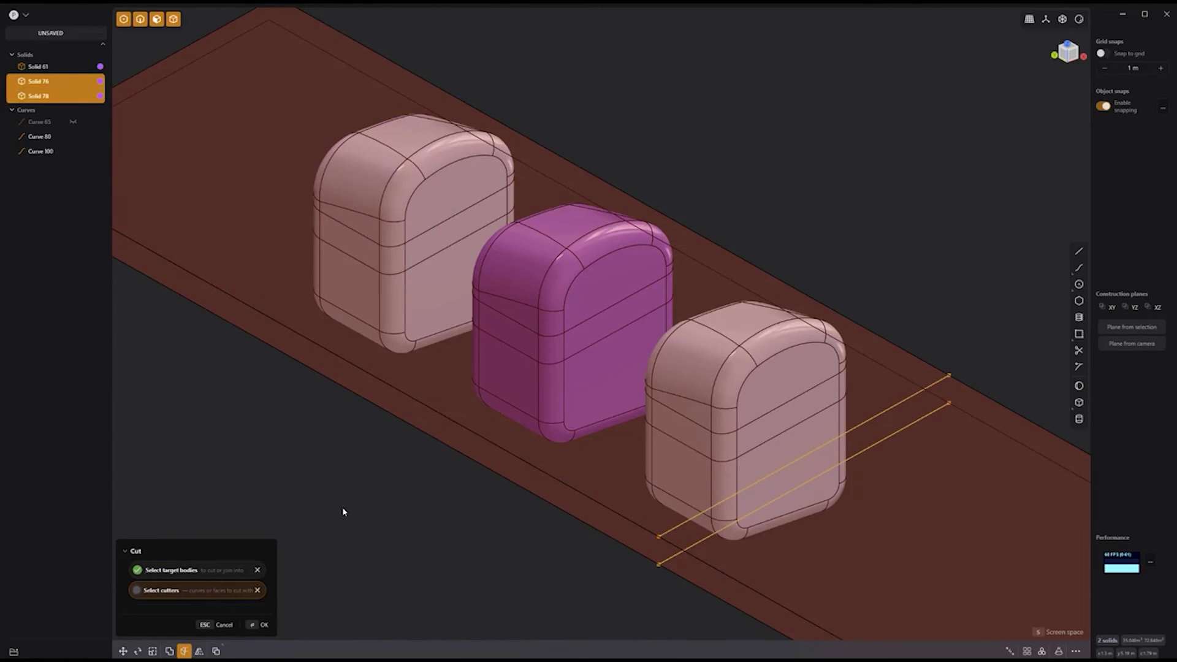
pyautogui.press('Return')
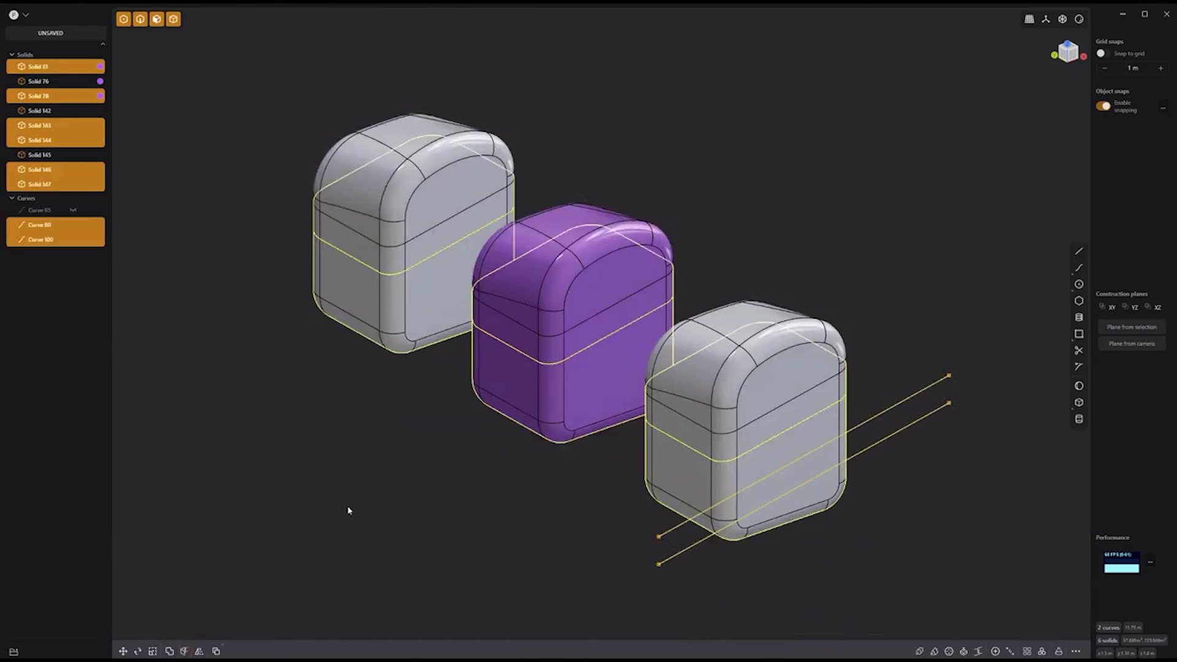
pyautogui.press('Escape')
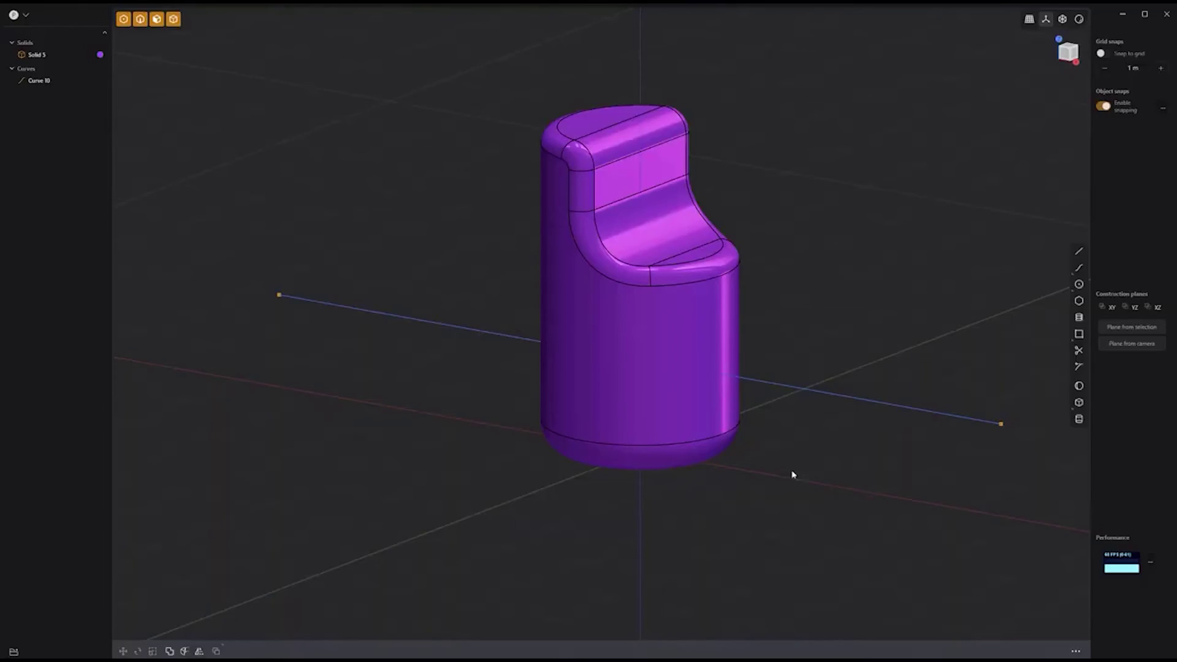
# - Set up a screen-space cut of Solid 5 along Curve 10 in front view and preview it
pyautogui.click(793, 387)
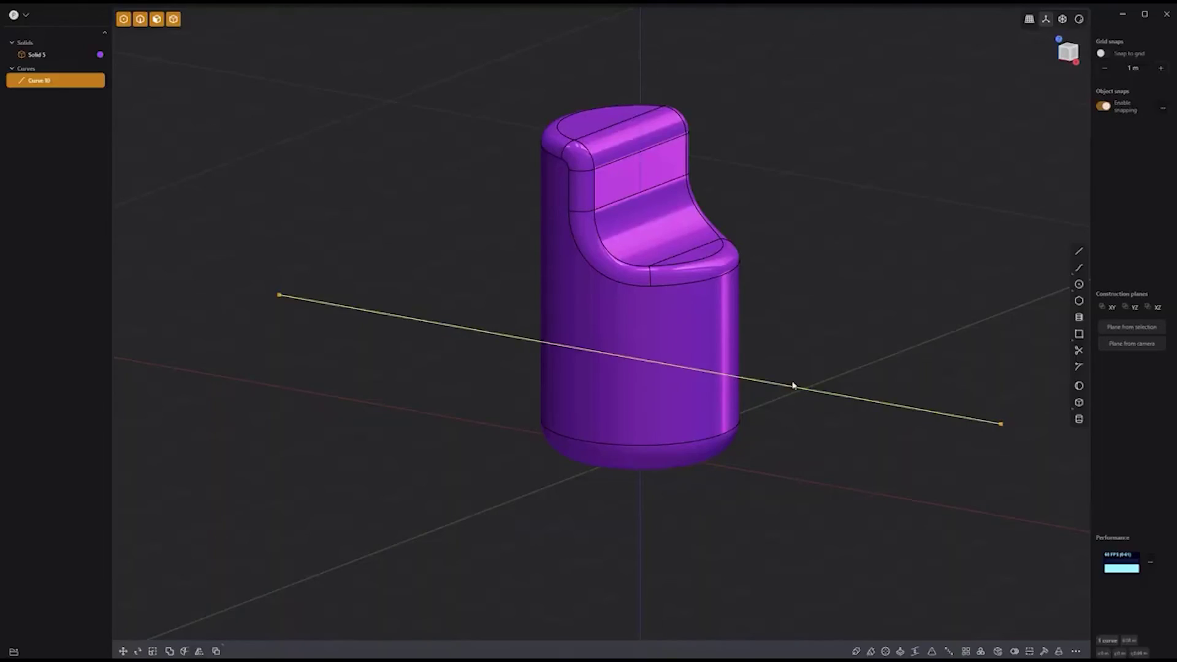
pyautogui.click(712, 325)
pyautogui.press('c')
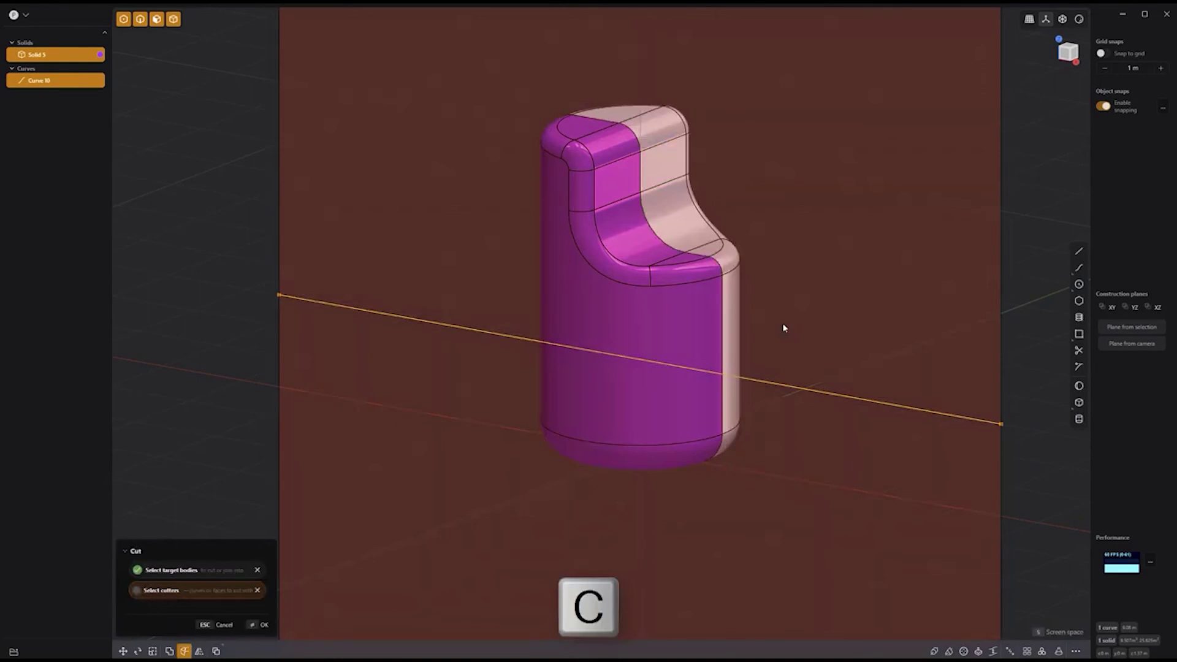
pyautogui.press('KP_1')
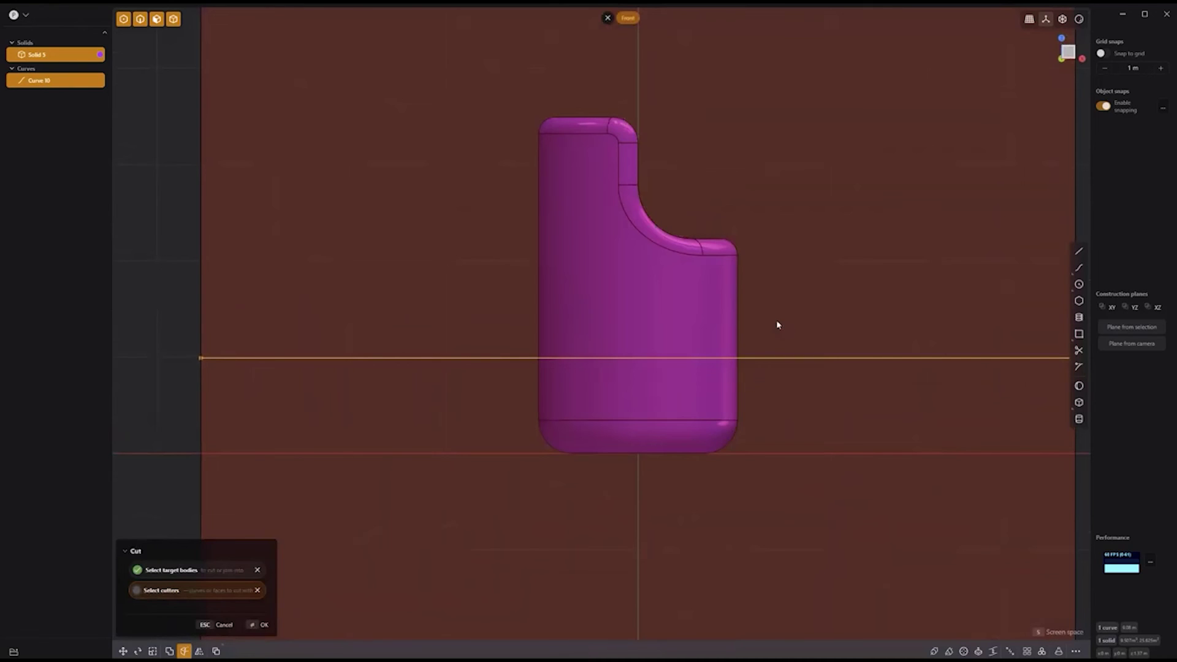
pyautogui.press('s')
pyautogui.moveTo(859, 307); pyautogui.dragTo(799, 334, button='middle')
pyautogui.press('Escape')
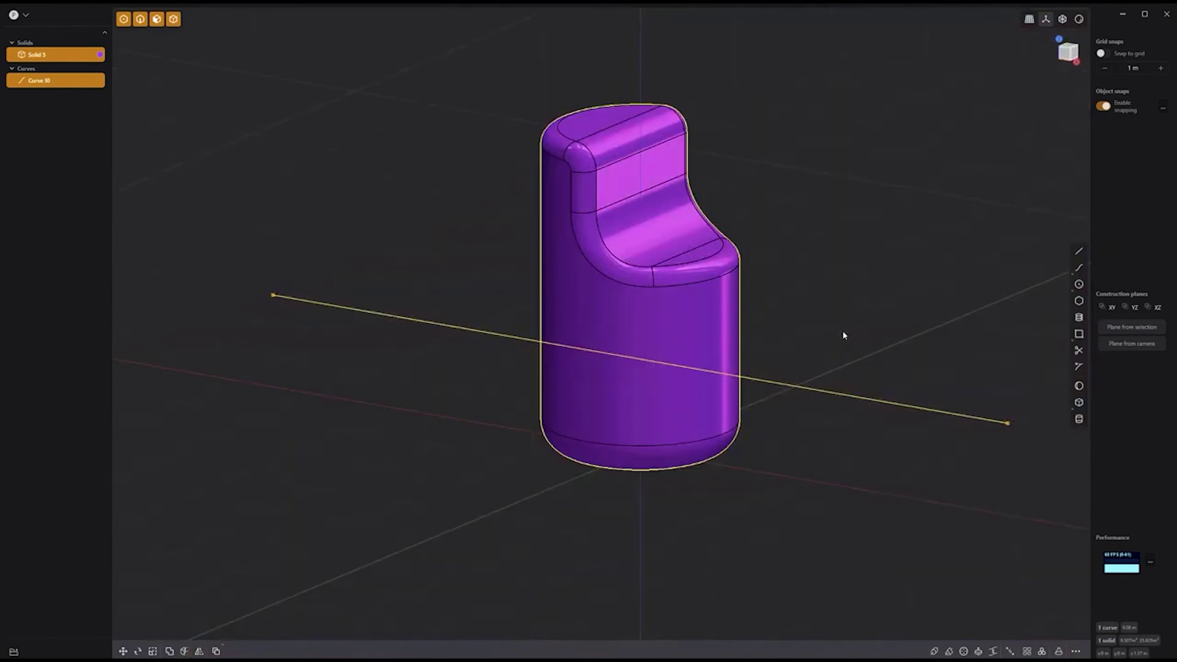
pyautogui.press('KP_1')
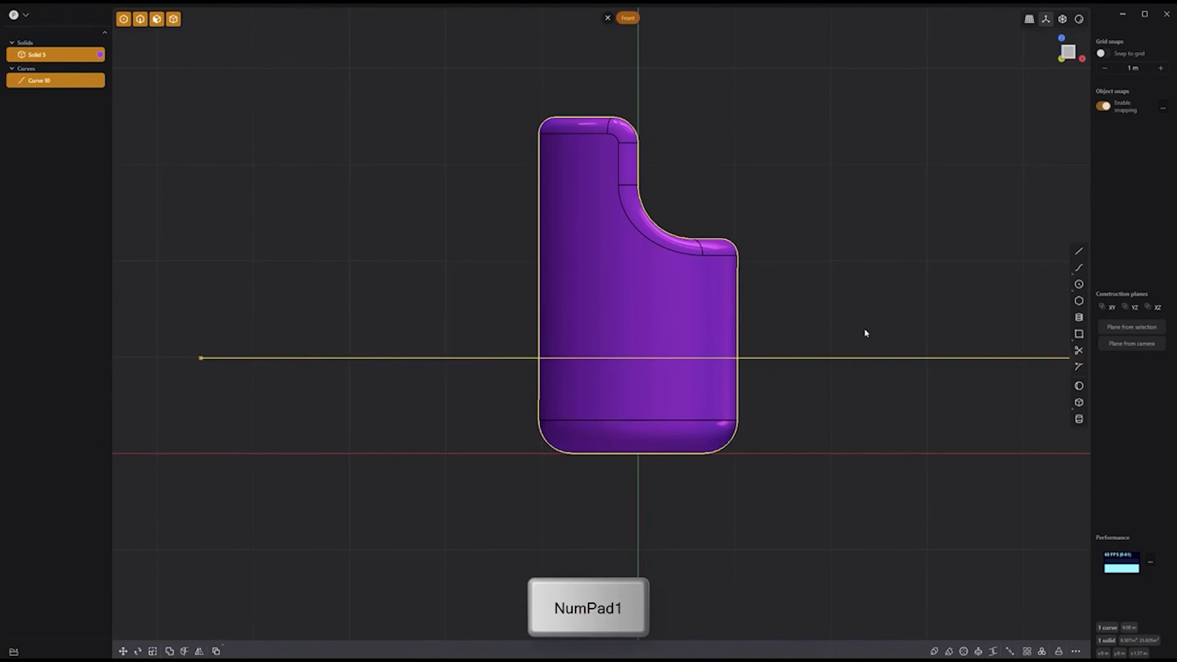
pyautogui.press('c')
pyautogui.moveTo(862, 278); pyautogui.dragTo(808, 313, button='middle')
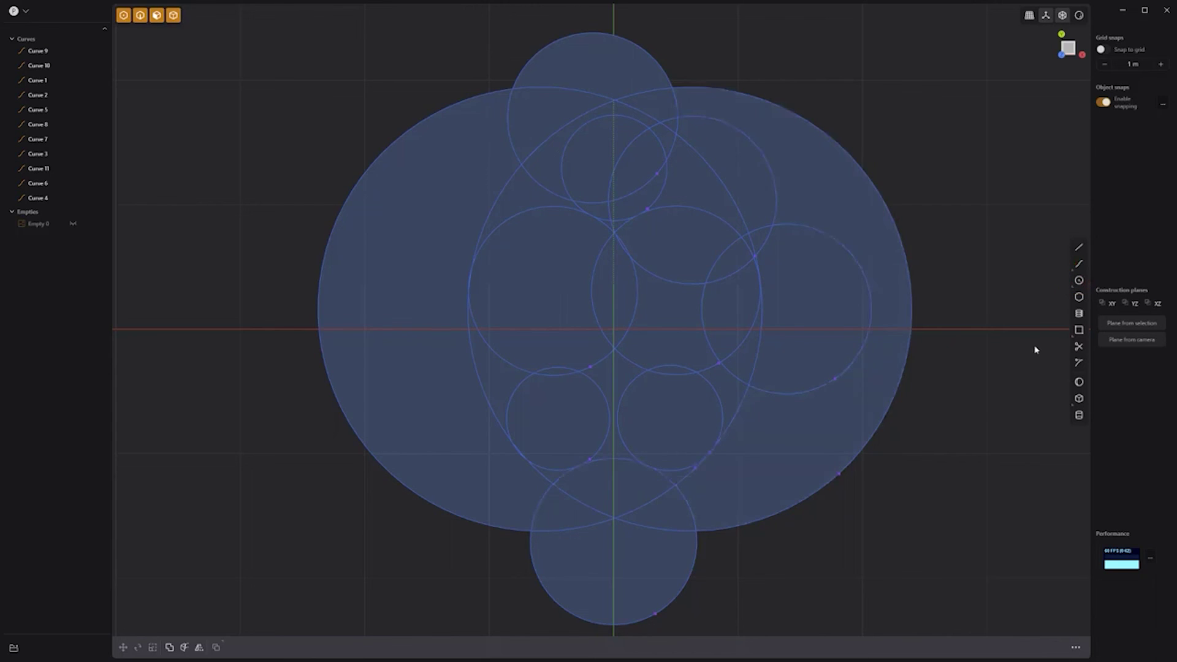
# - Trim away the unwanted circle arcs, leaving the bitten apple body and leaf outline
pyautogui.click(1079, 347)
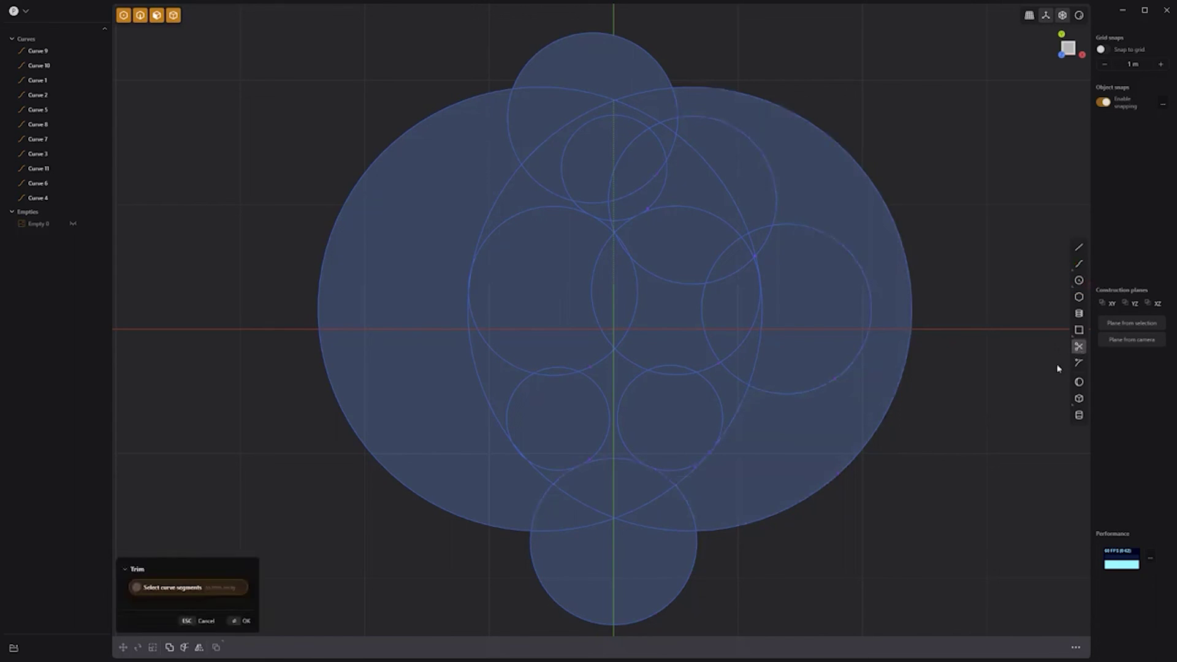
pyautogui.click(910, 367)
pyautogui.click(316, 315)
pyautogui.click(588, 53)
pyautogui.click(602, 114)
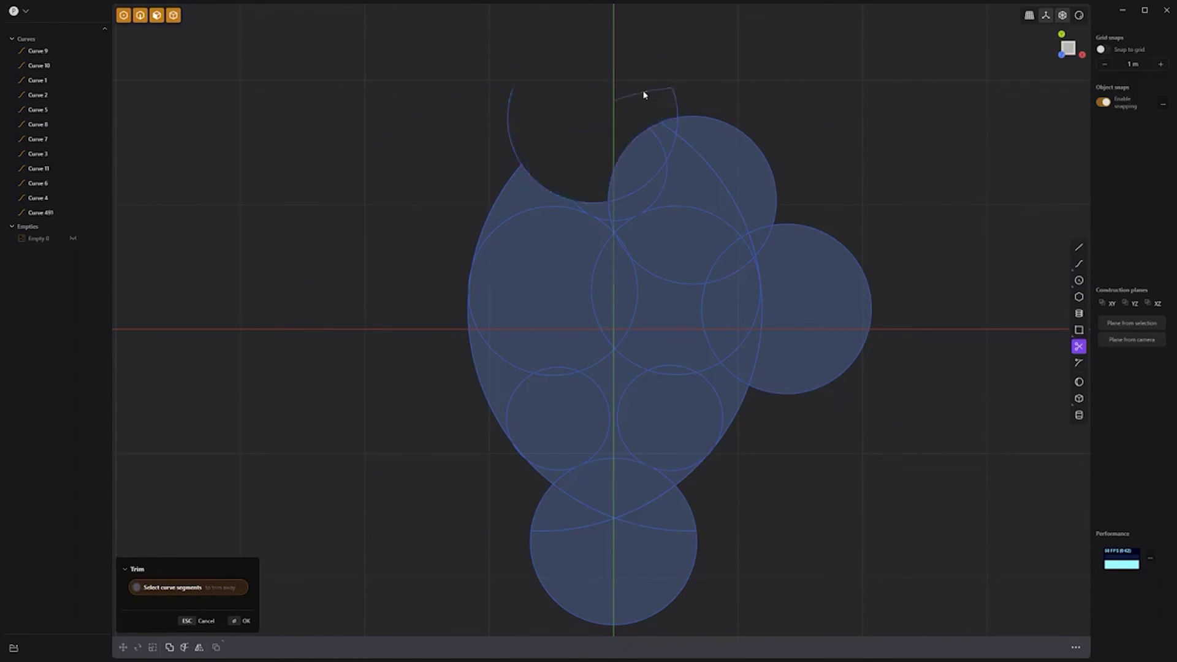
pyautogui.click(517, 162)
pyautogui.click(667, 178)
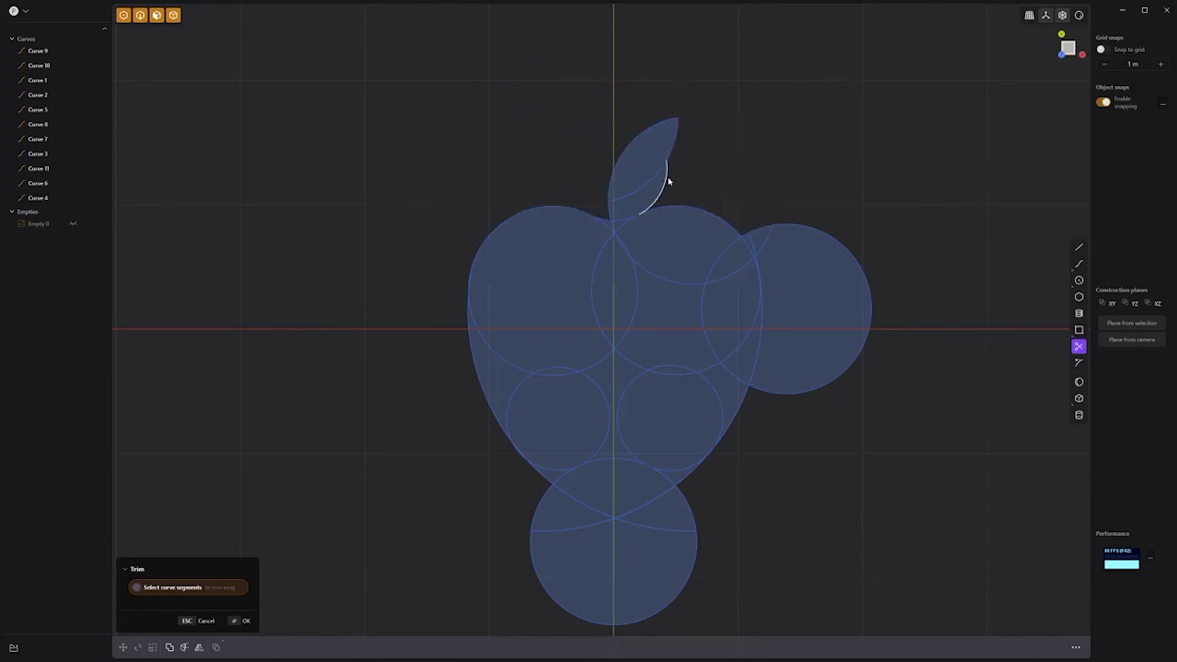
pyautogui.click(613, 239)
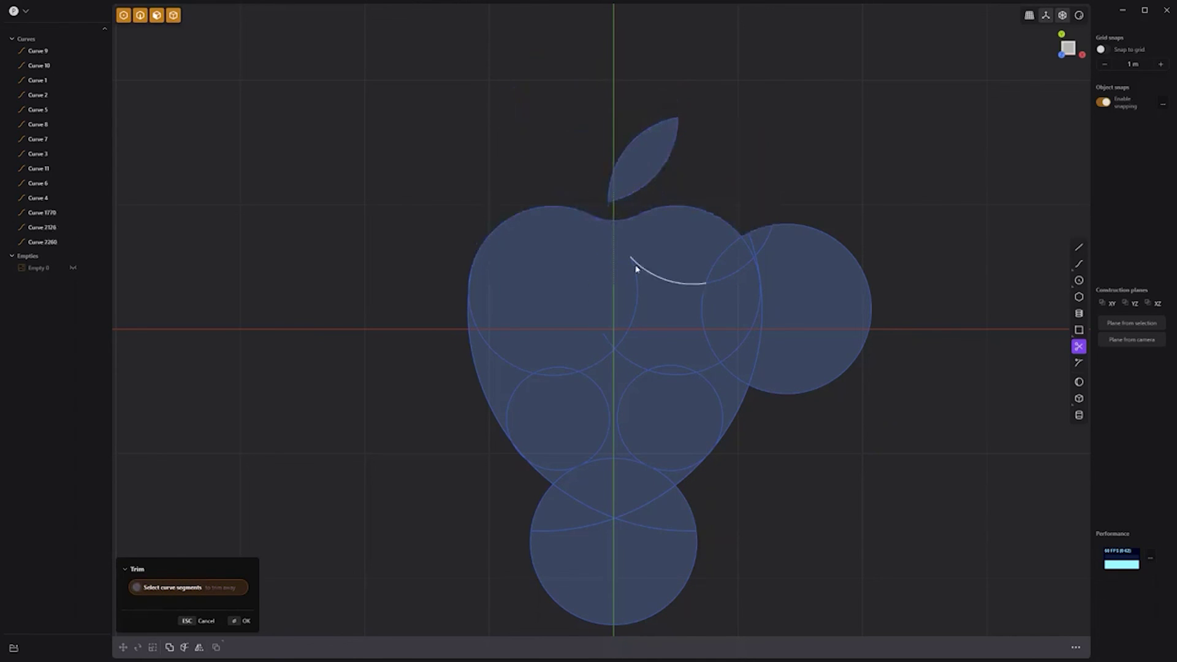
pyautogui.click(736, 279)
pyautogui.click(760, 254)
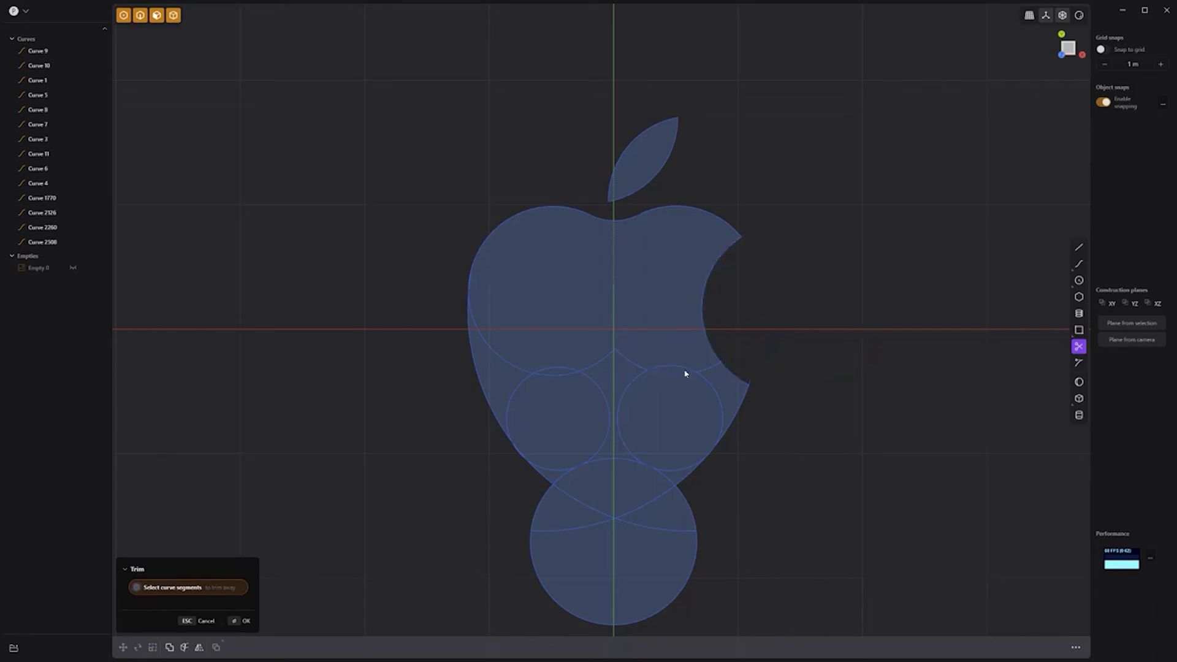
pyautogui.click(548, 471)
pyautogui.click(689, 489)
pyautogui.click(678, 490)
pyautogui.click(605, 515)
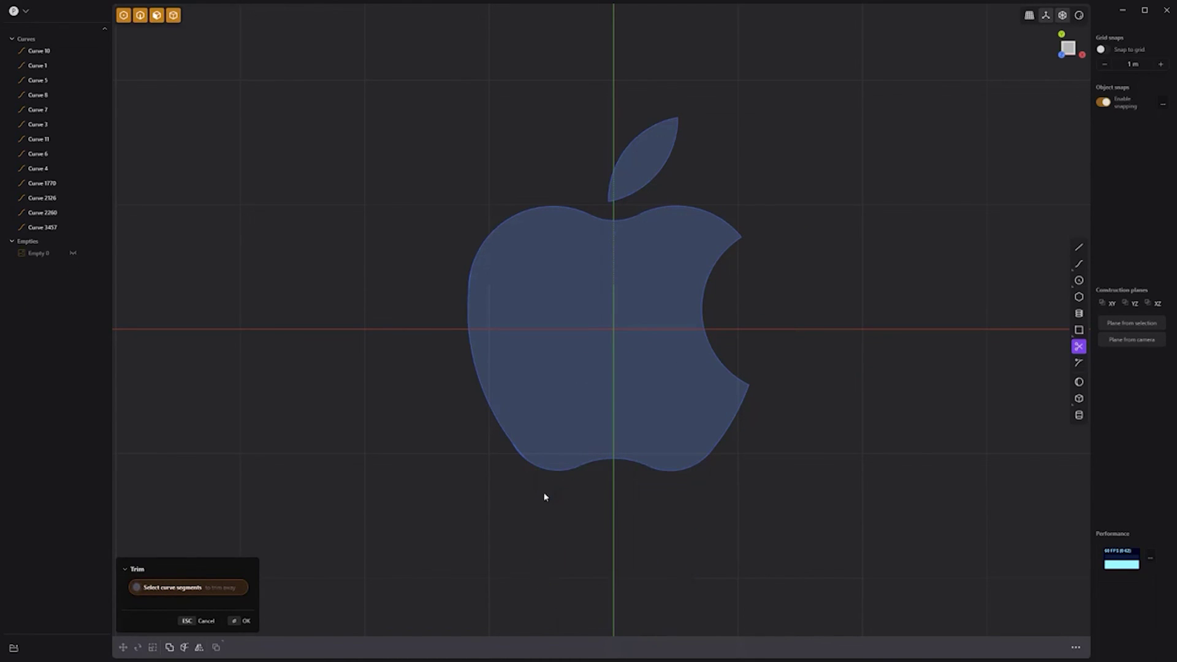
# - Extrude all the apple outline curves to about 0.6947 m thick
pyautogui.press('Escape')
pyautogui.moveTo(548, 497); pyautogui.dragTo(797, 349, button='middle')
pyautogui.hotkey('ctrl', 'a')
pyautogui.press('e')
pyautogui.moveTo(504, 251); pyautogui.dragTo(504, 224)
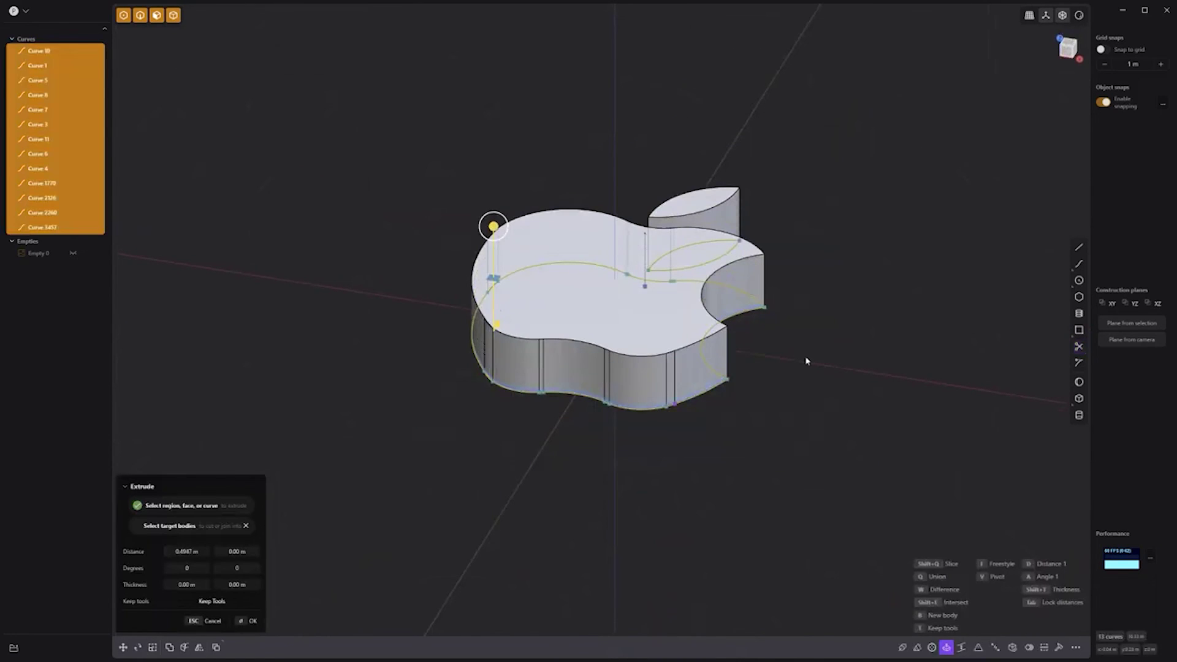
pyautogui.press('Return')
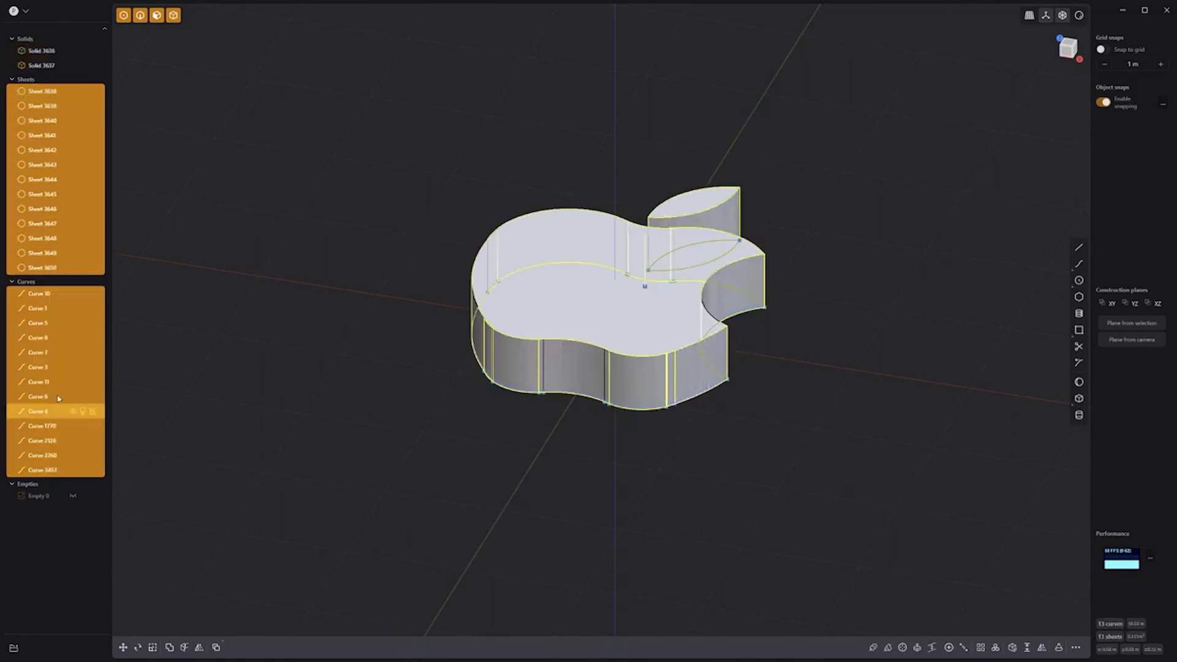
# - Delete the leftover sheets and curves, leaving only the apple solids
pyautogui.press('Delete')
pyautogui.moveTo(857, 333); pyautogui.dragTo(815, 333, button='middle')
pyautogui.scroll(4, 759, 388)
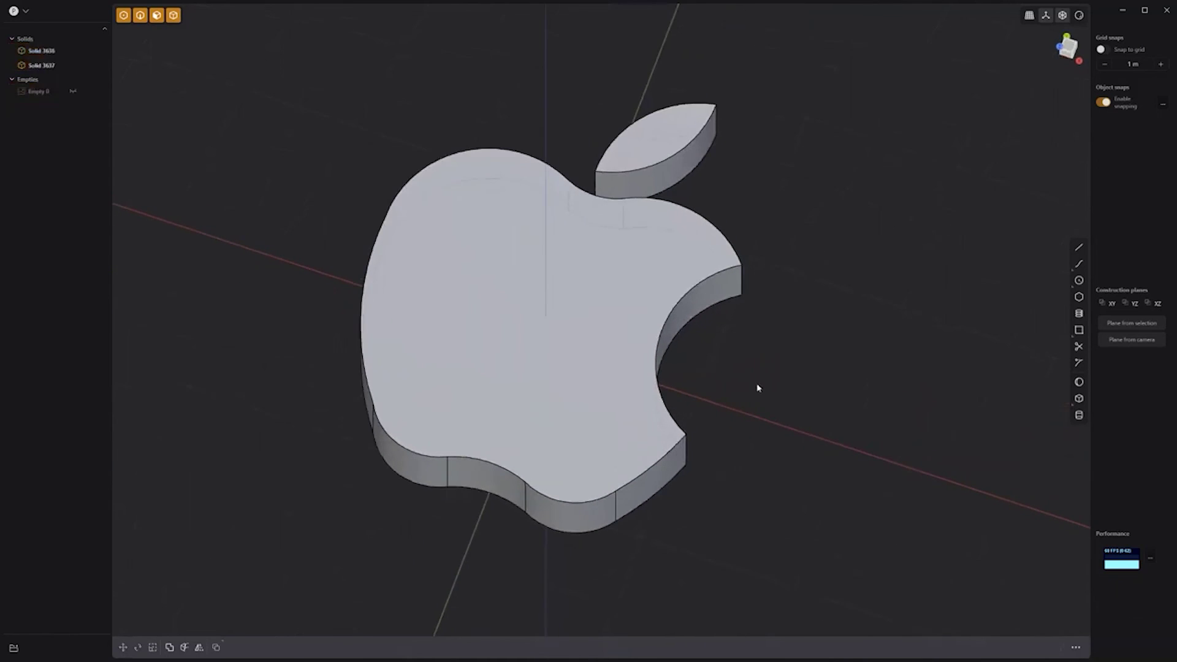